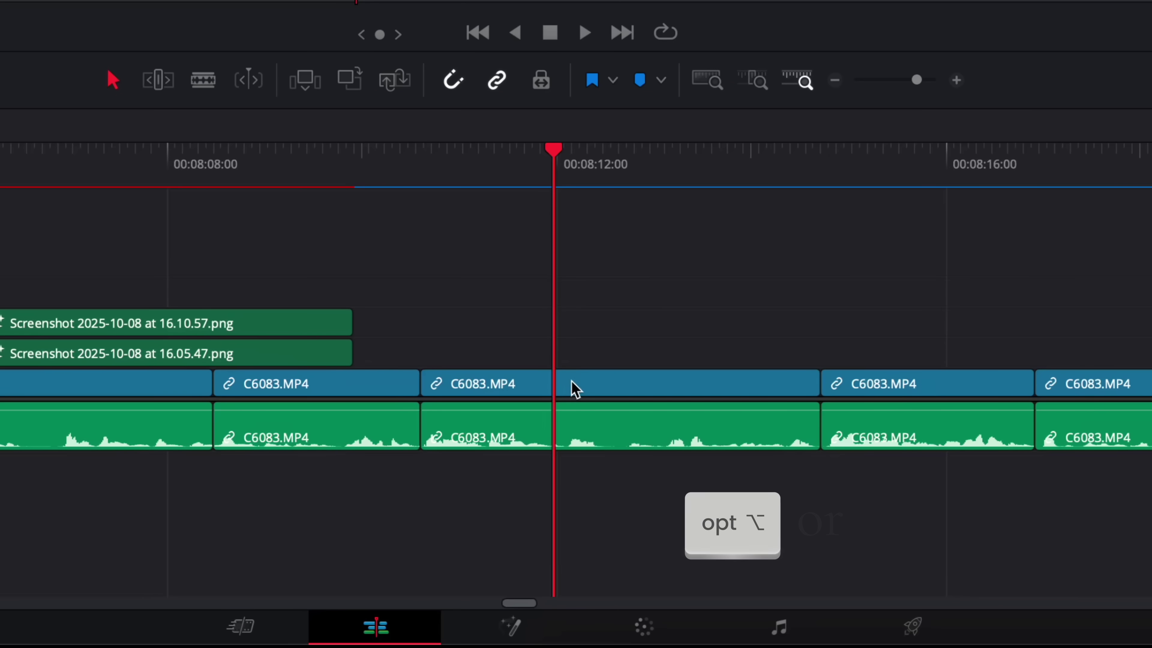
Duplicate C6083.MP4 onto V4 and add a Magic Mask node to the copy in Fusion.
{"action": "left_click_drag", "start_coordinate": [571, 380], "coordinate": [578, 297]}
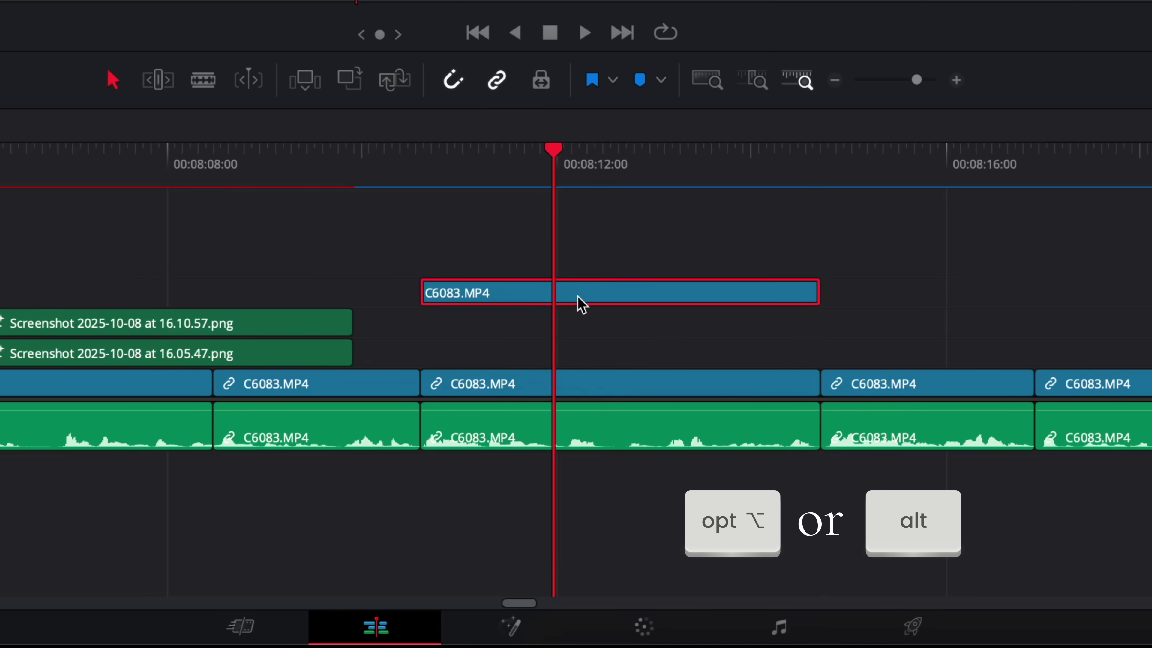
{"action": "left_click", "coordinate": [511, 626]}
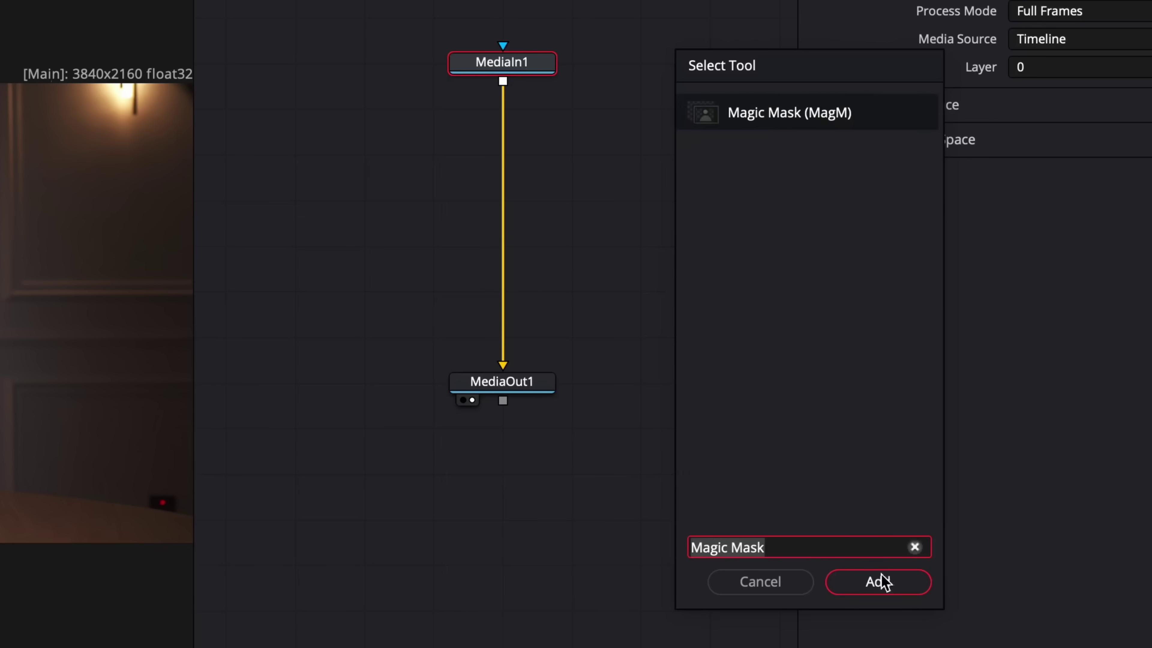
{"action": "left_click", "coordinate": [879, 582]}
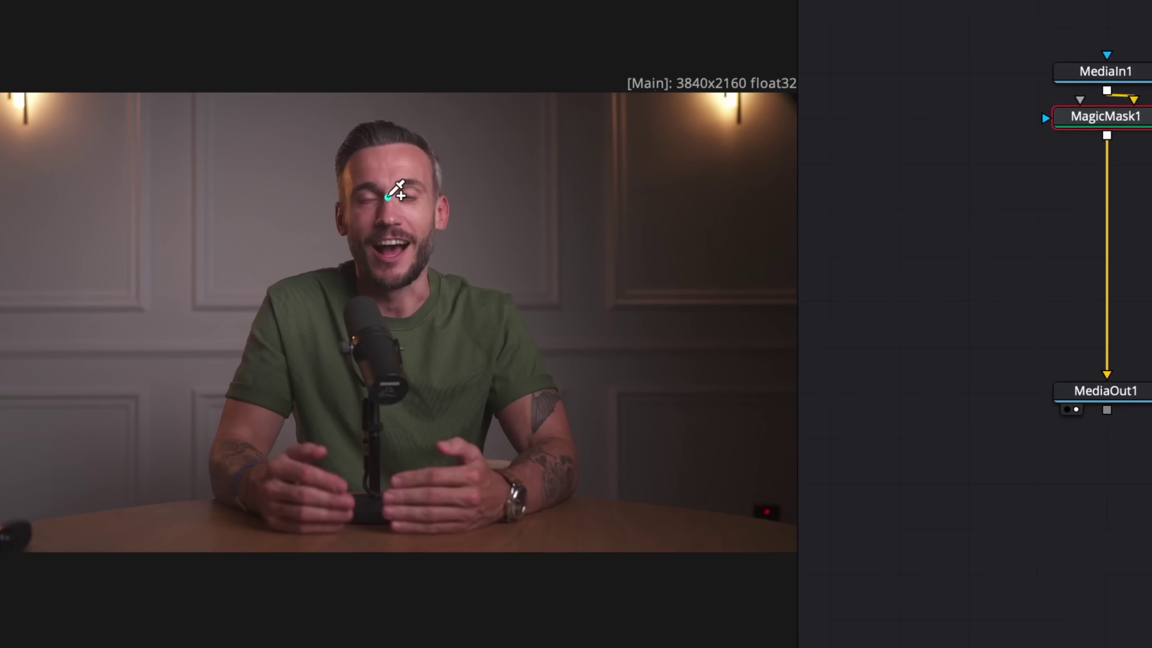
Mask the speaker's head, body, shirt and desk, then track the mask forward through the clip.
{"action": "left_click", "coordinate": [133, 193]}
{"action": "left_click", "coordinate": [136, 364]}
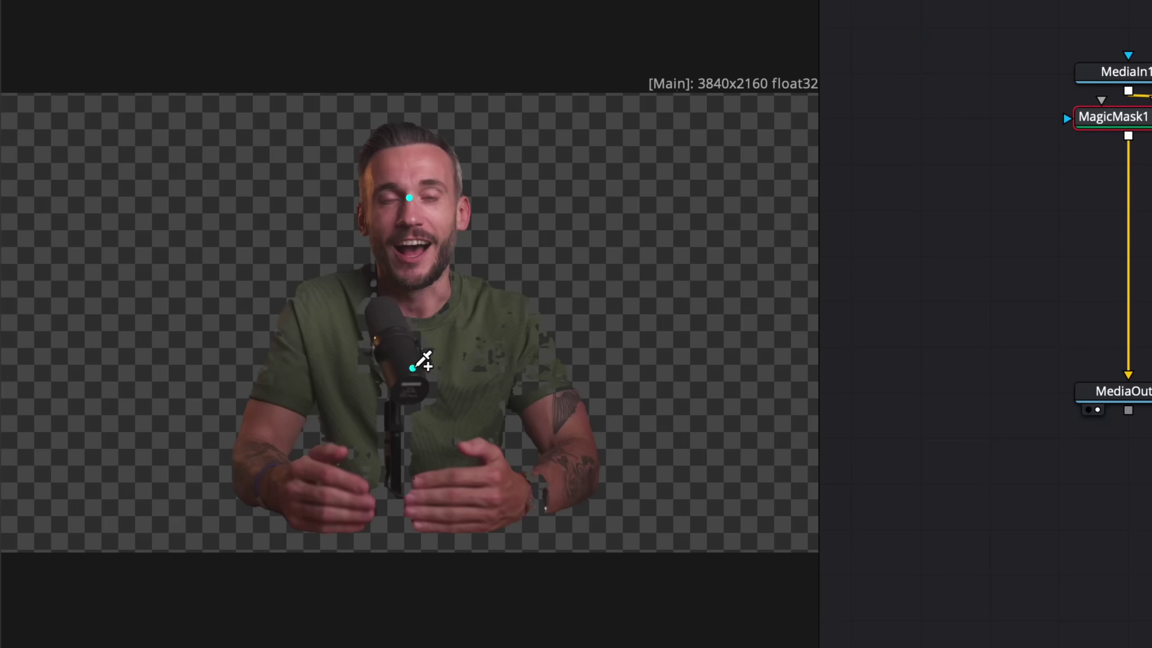
{"action": "left_click", "coordinate": [429, 368]}
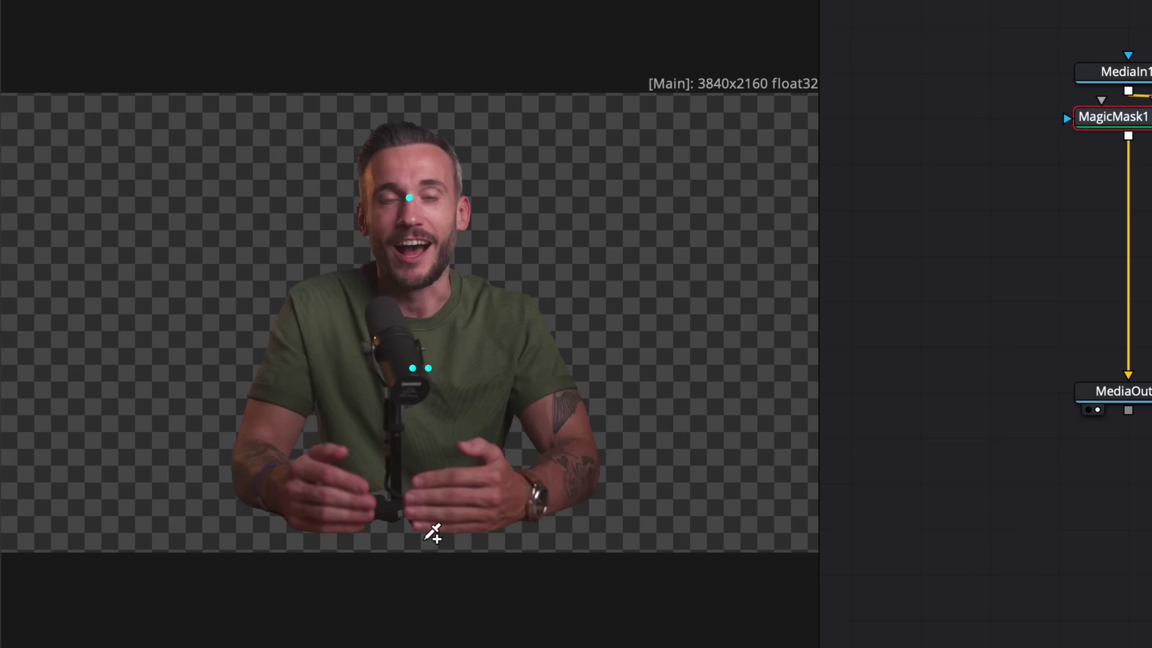
{"action": "left_click", "coordinate": [409, 543]}
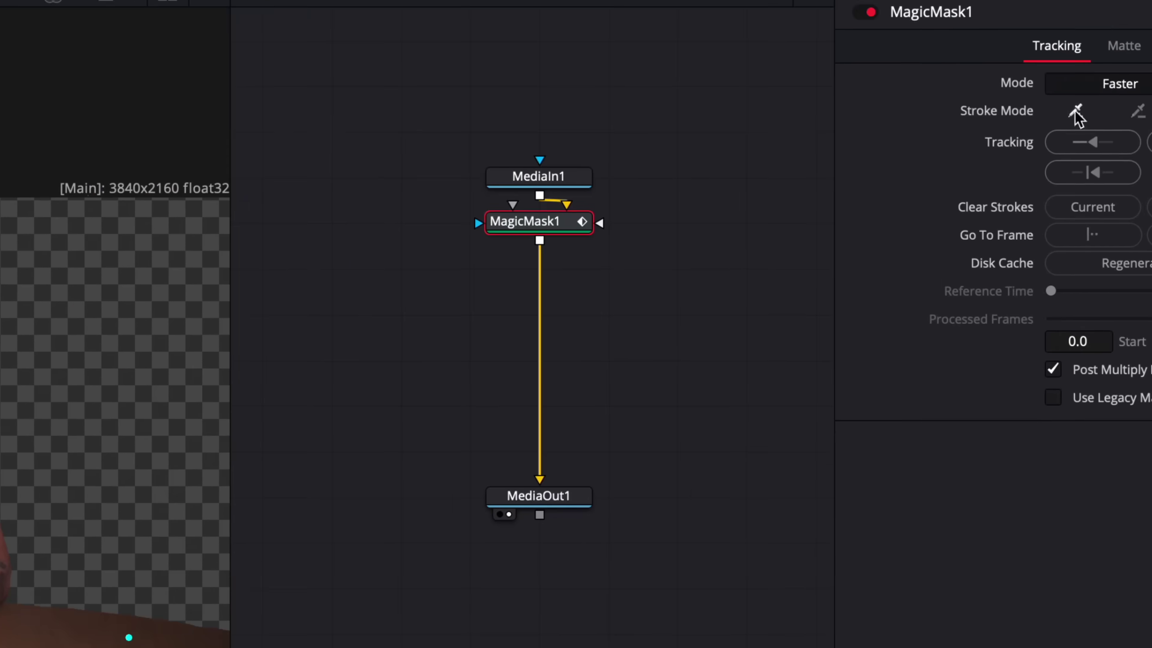
{"action": "left_click", "coordinate": [1042, 187]}
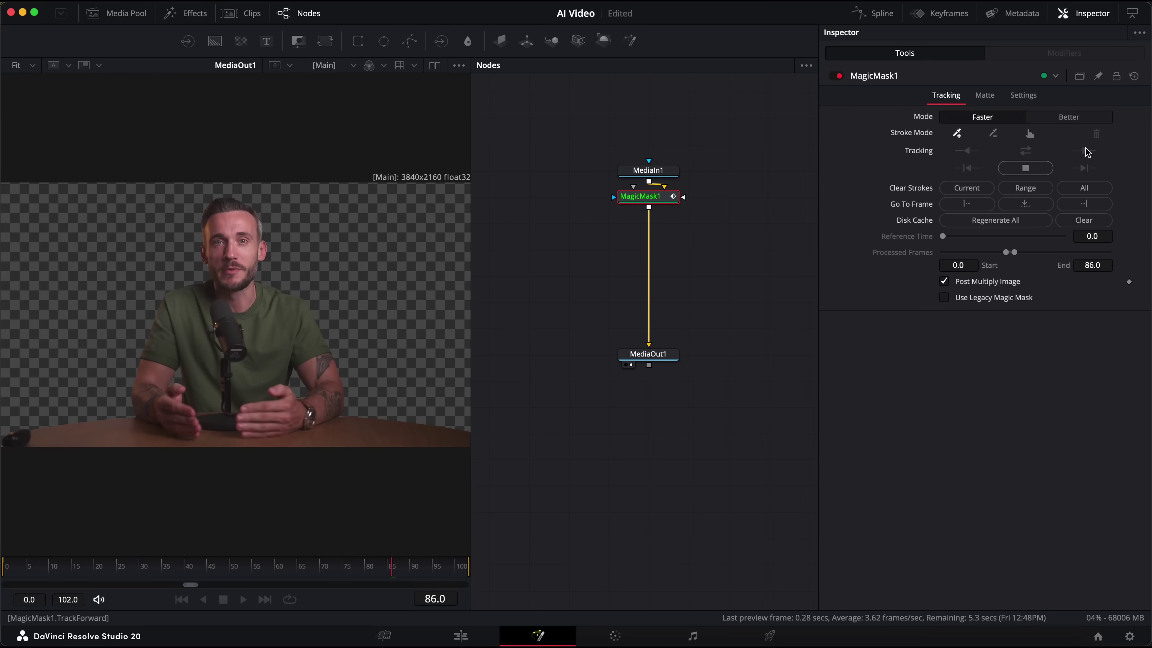
{"action": "left_click", "coordinate": [460, 636]}
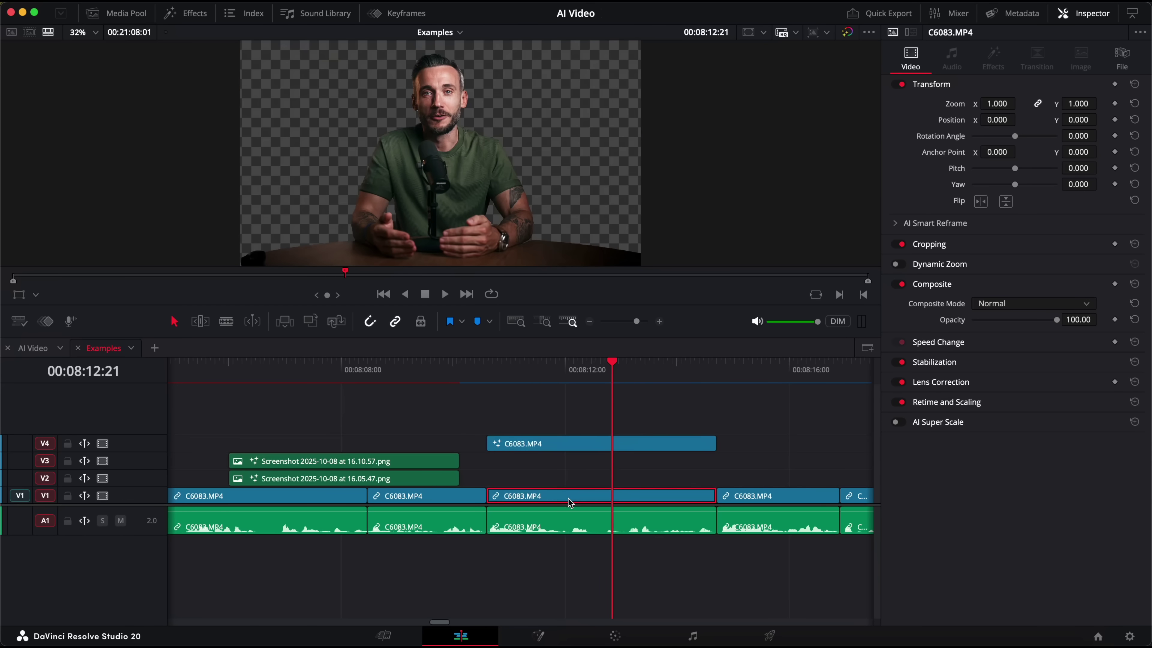
Slide both screenshot clips under the masked V4 copy and give the copy a Drop Shadow effect.
{"action": "left_click_drag", "start_coordinate": [304, 478], "coordinate": [562, 489]}
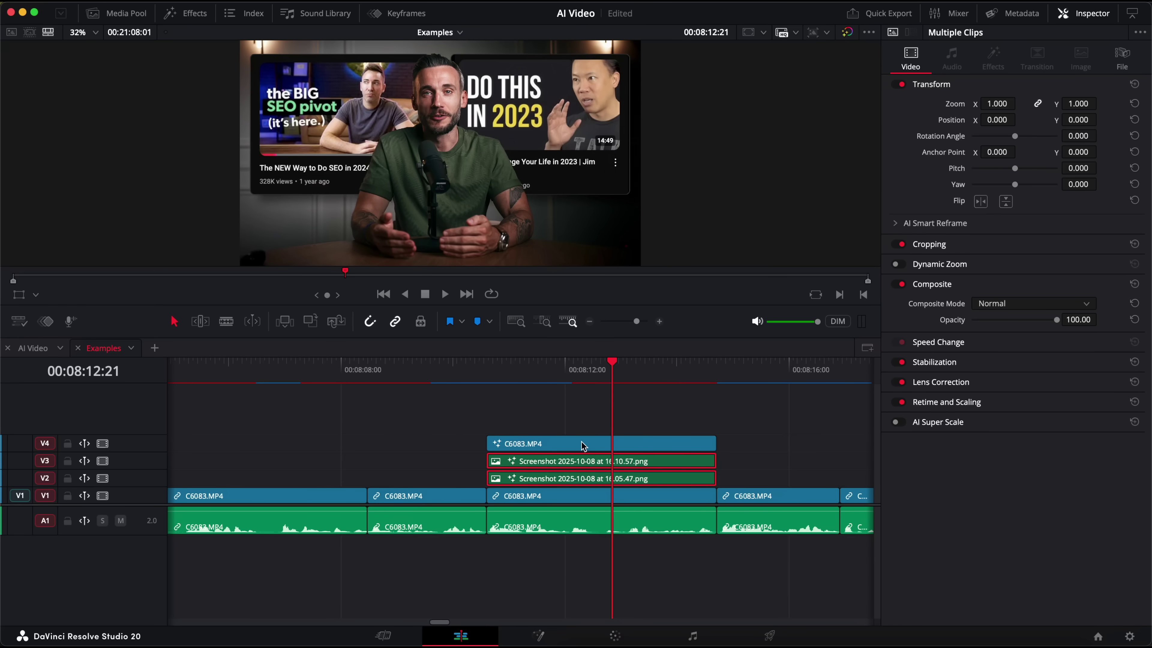
{"action": "left_click", "coordinate": [598, 444]}
{"action": "key", "text": "shift+space"}
{"action": "type", "text": "drop shadow"}
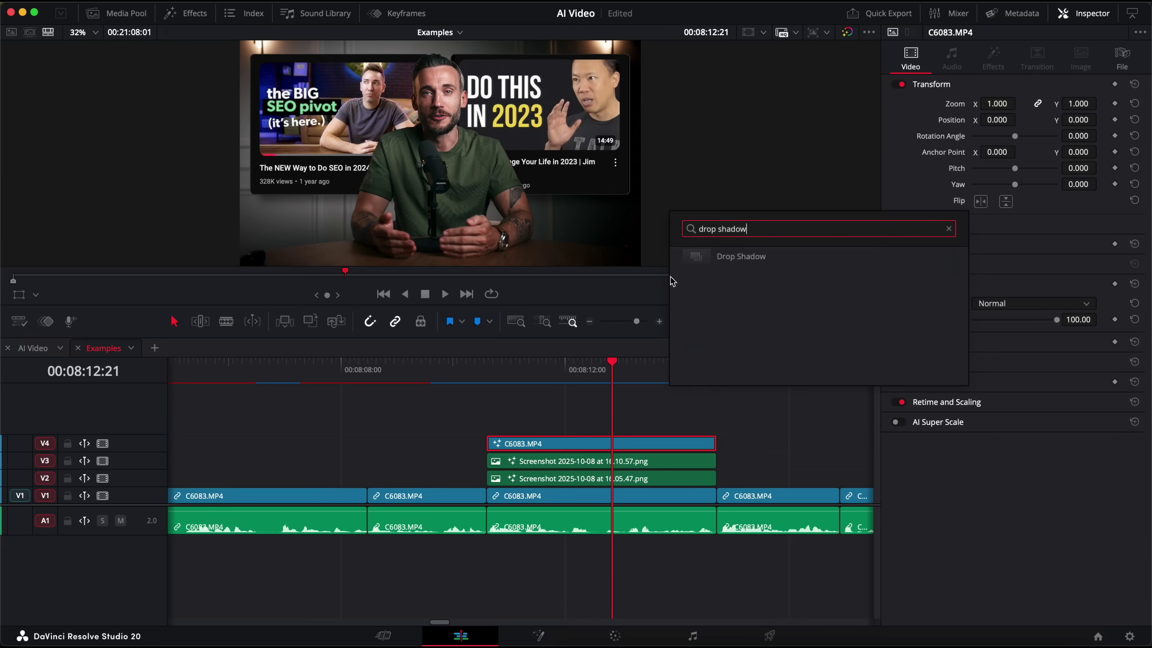
{"action": "left_click", "coordinate": [722, 256]}
{"action": "left_click", "coordinate": [486, 419]}
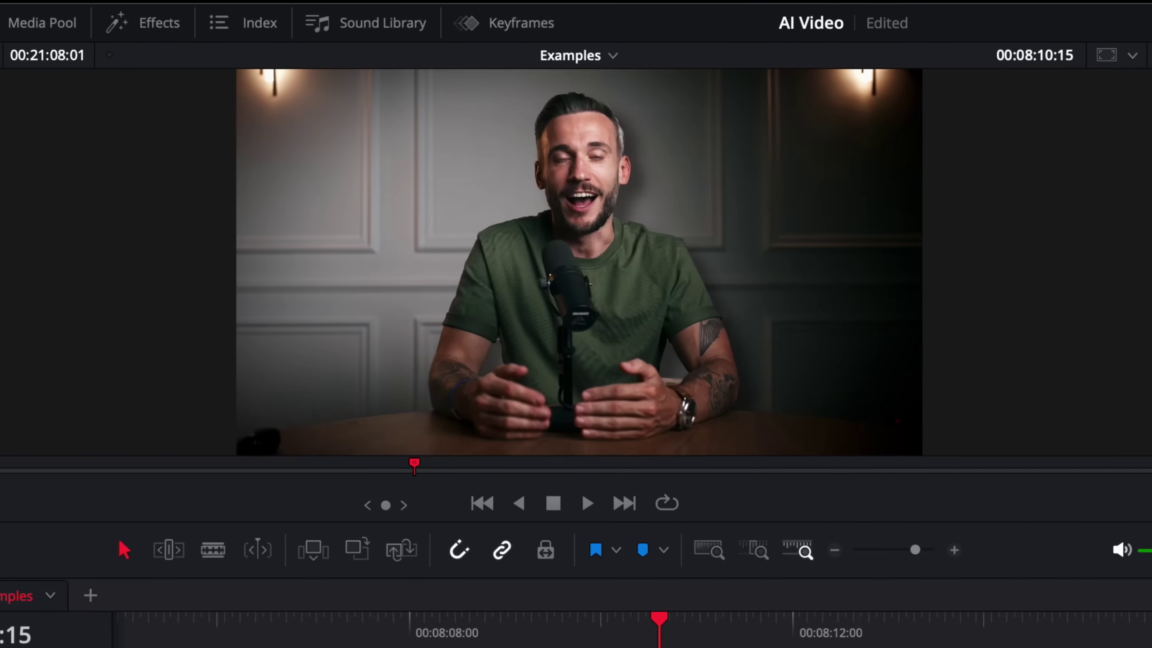
Play back the composite of the masked speaker over the screenshots.
{"action": "key", "text": "space"}
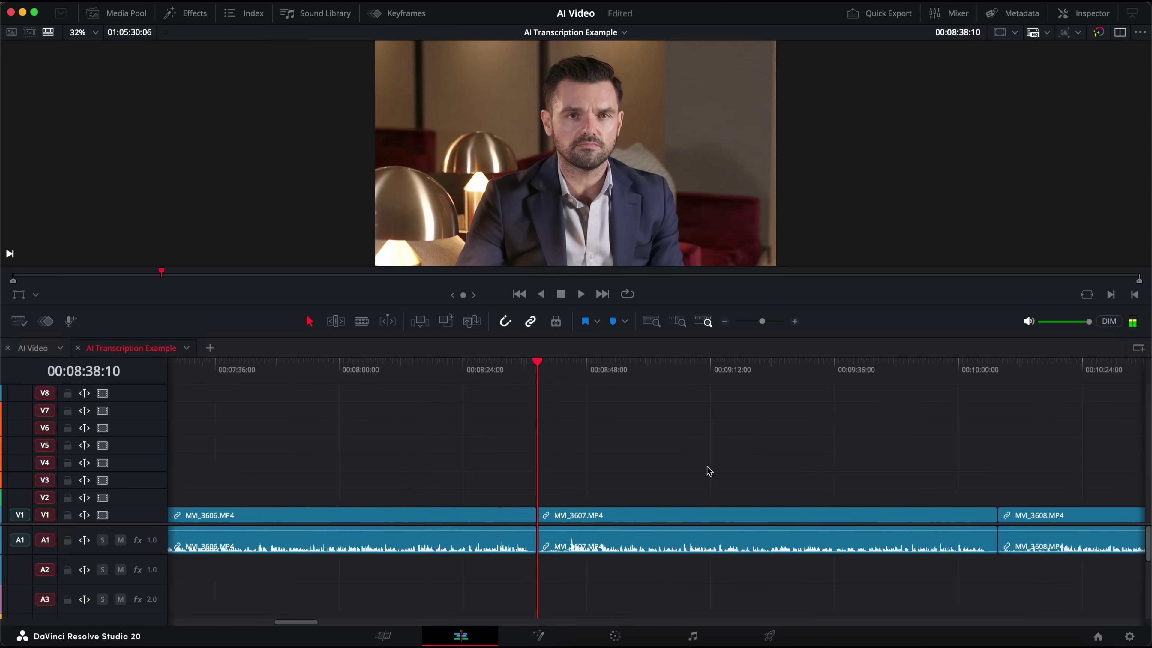
{"action": "key", "text": "super+minus"}
{"action": "key", "text": "super+minus"}
{"action": "left_click", "coordinate": [803, 490]}
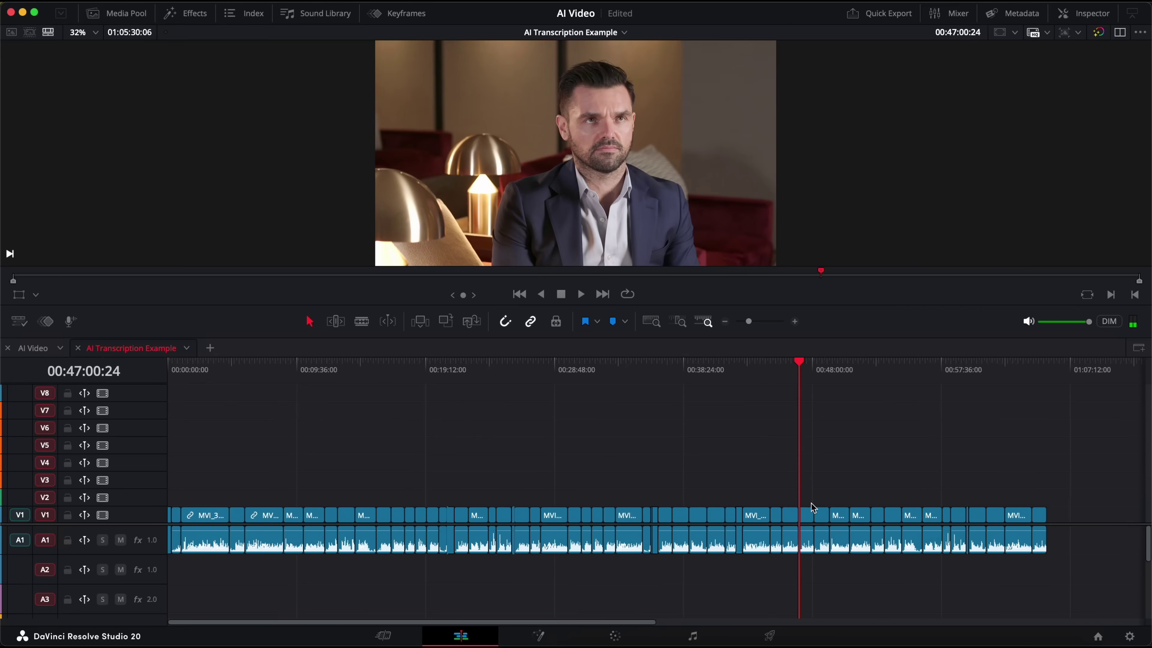
{"action": "key", "text": "super+equal"}
{"action": "key", "text": "super+equal"}
{"action": "left_click", "coordinate": [789, 500]}
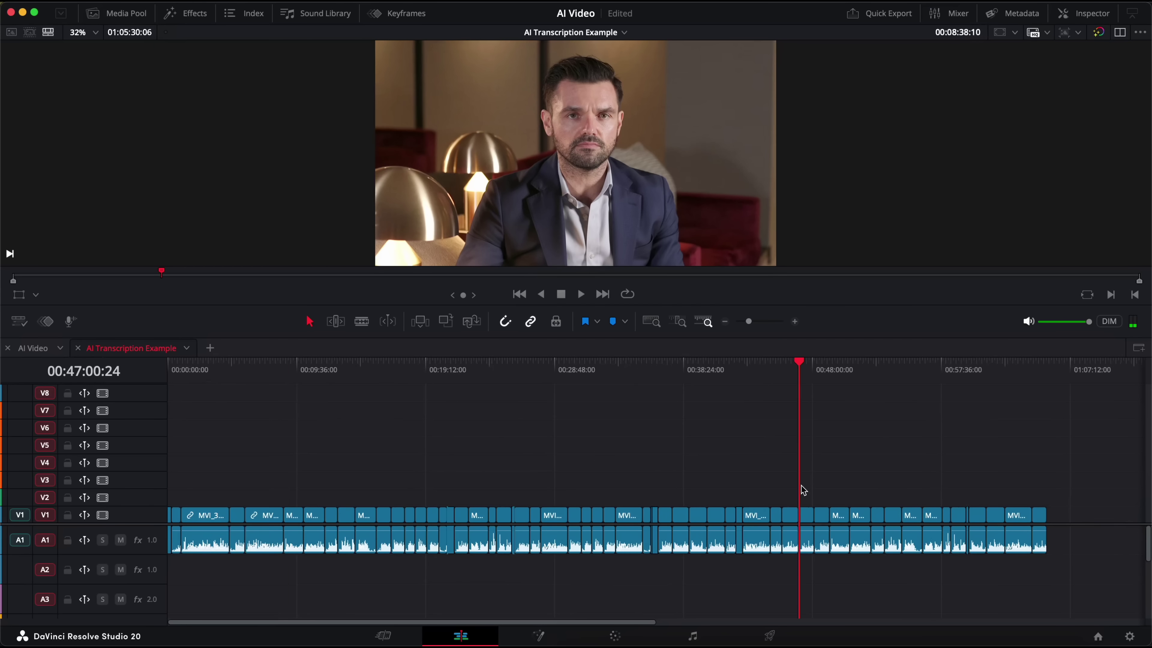
{"action": "scroll", "coordinate": [802, 490], "scroll_direction": "up", "scroll_amount": 5}
{"action": "left_click", "coordinate": [790, 501]}
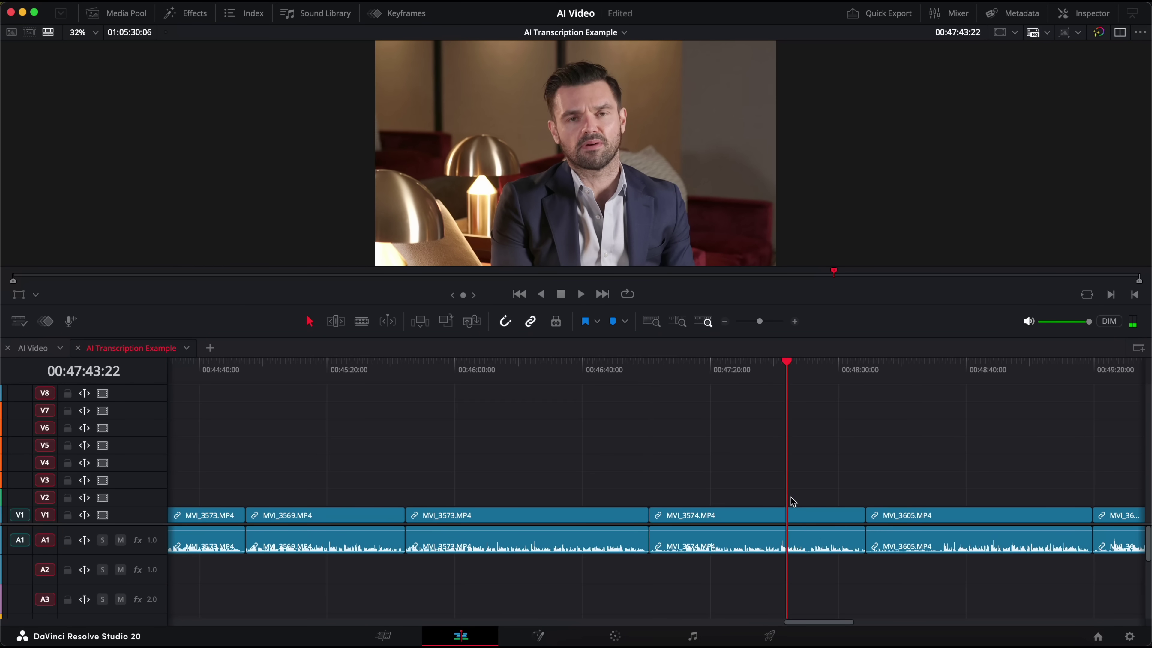
{"action": "key", "text": "space"}
{"action": "left_click", "coordinate": [824, 499]}
{"action": "key", "text": "space"}
{"action": "key", "text": "shift+z"}
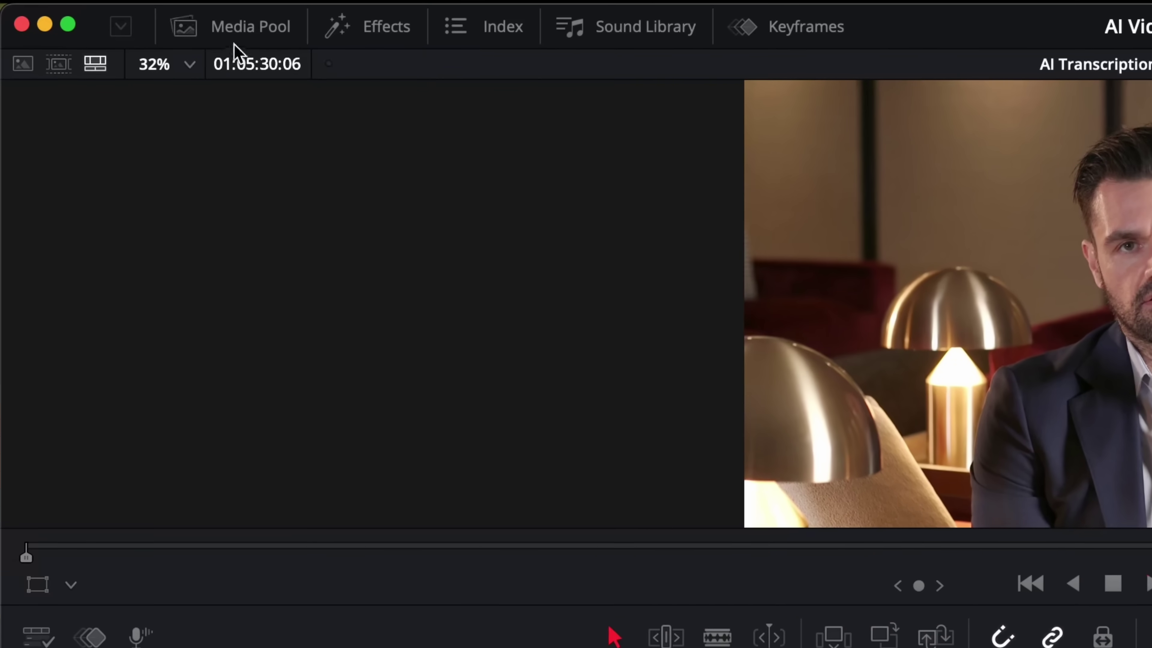
Transcribe the AI Transcription Example timeline's audio via AI Tools > Audio Transcription > Transcribe.
{"action": "left_click", "coordinate": [232, 35]}
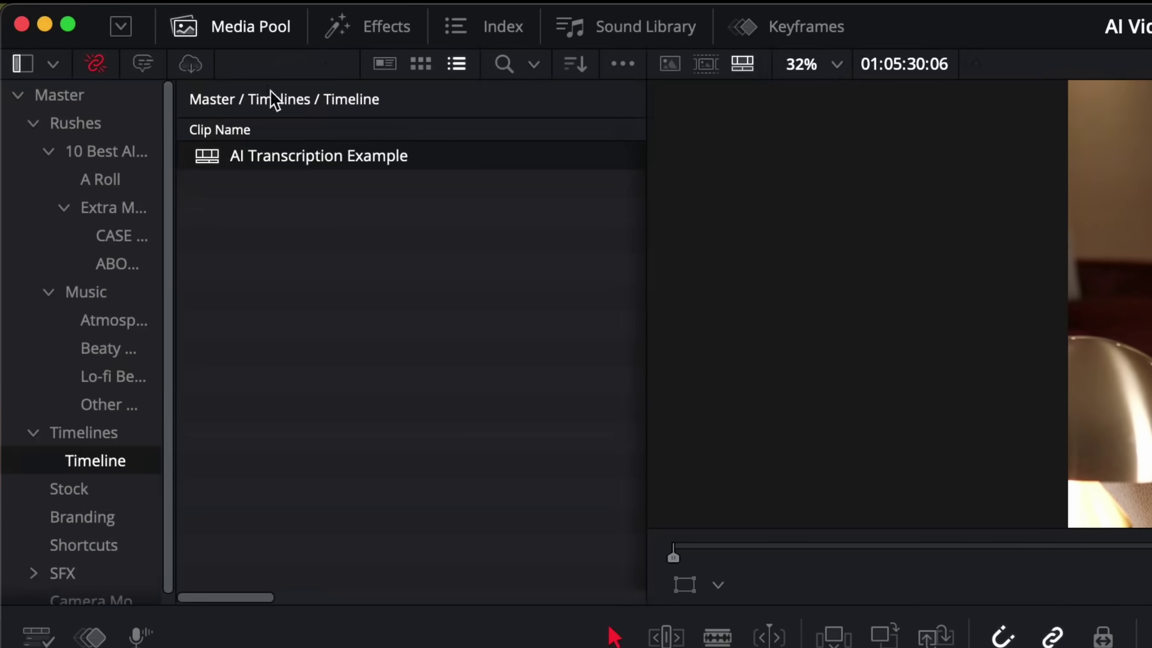
{"action": "right_click", "coordinate": [271, 170]}
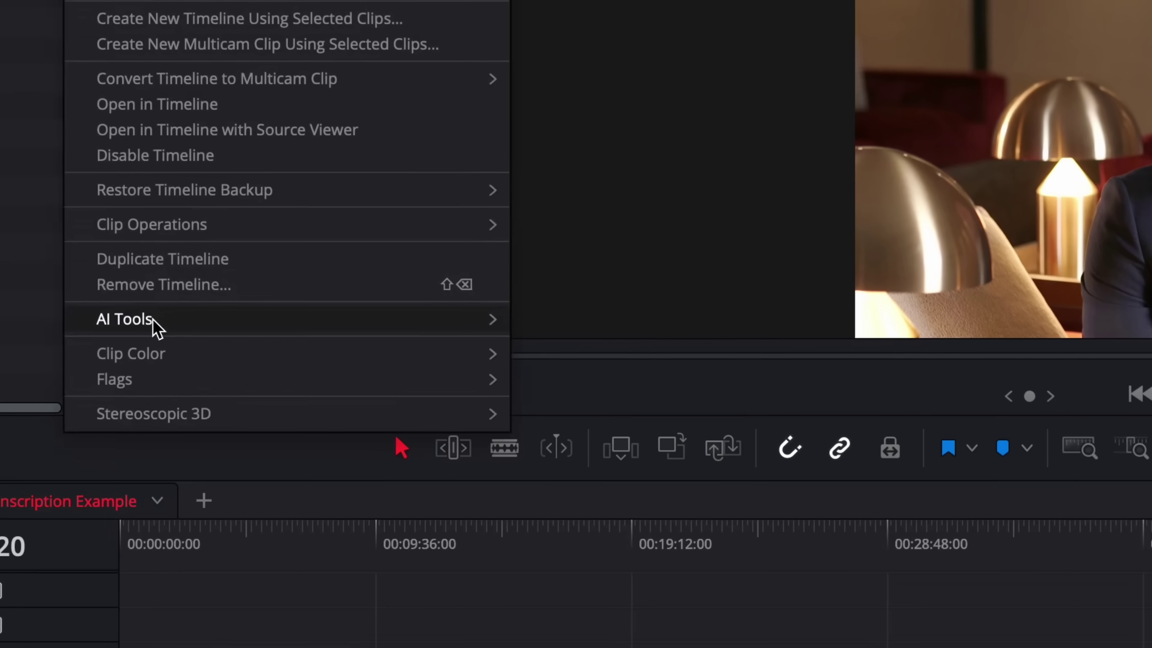
{"action": "mouse_move", "coordinate": [149, 335]}
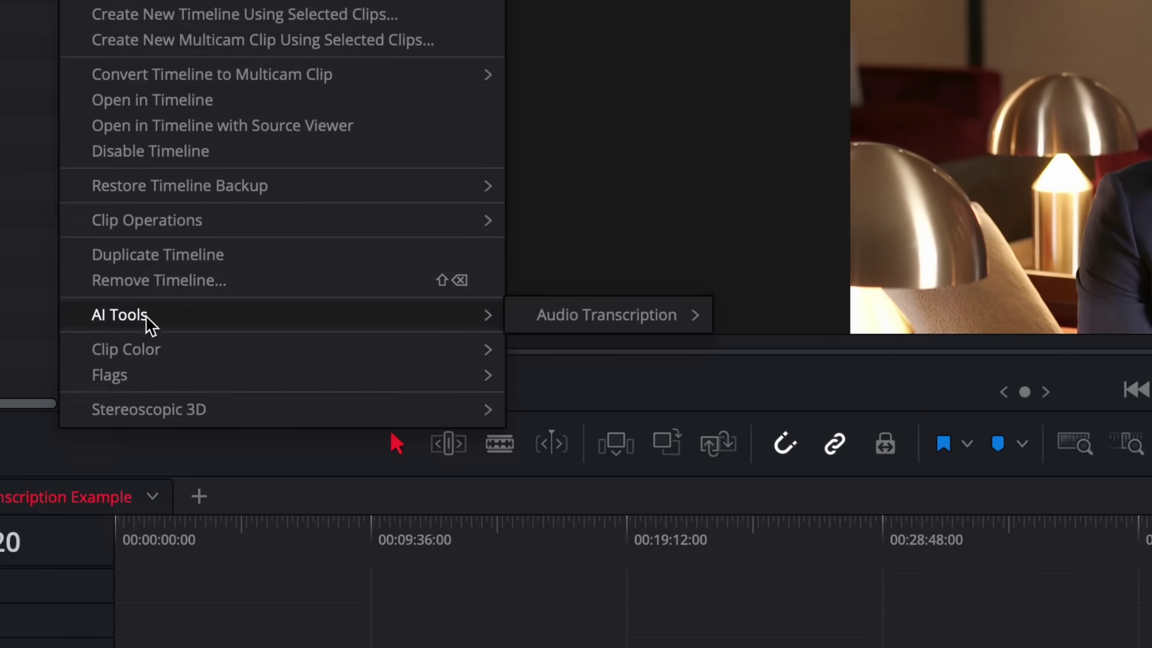
{"action": "mouse_move", "coordinate": [583, 323]}
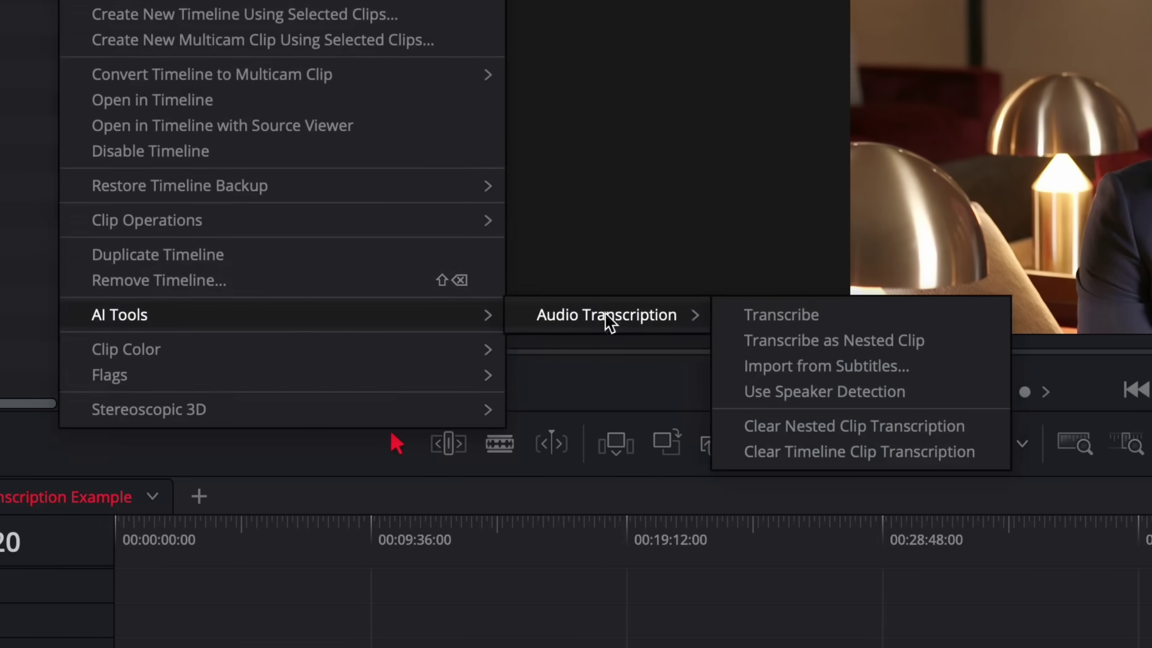
{"action": "left_click", "coordinate": [823, 320]}
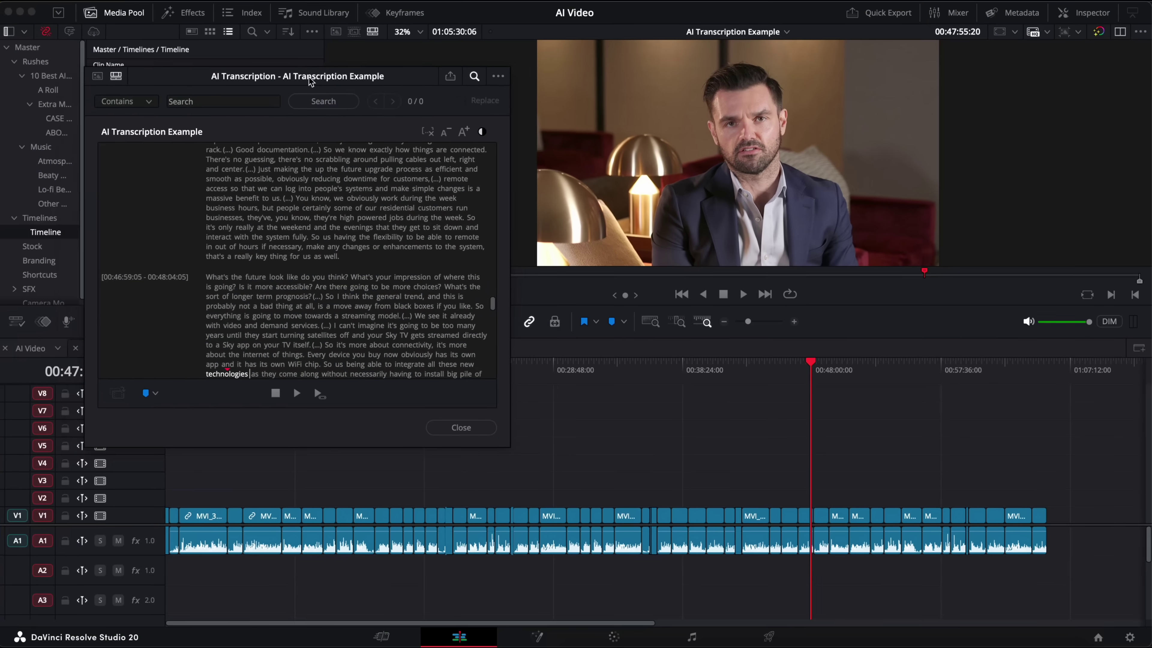
{"action": "left_click_drag", "start_coordinate": [311, 81], "coordinate": [334, 54]}
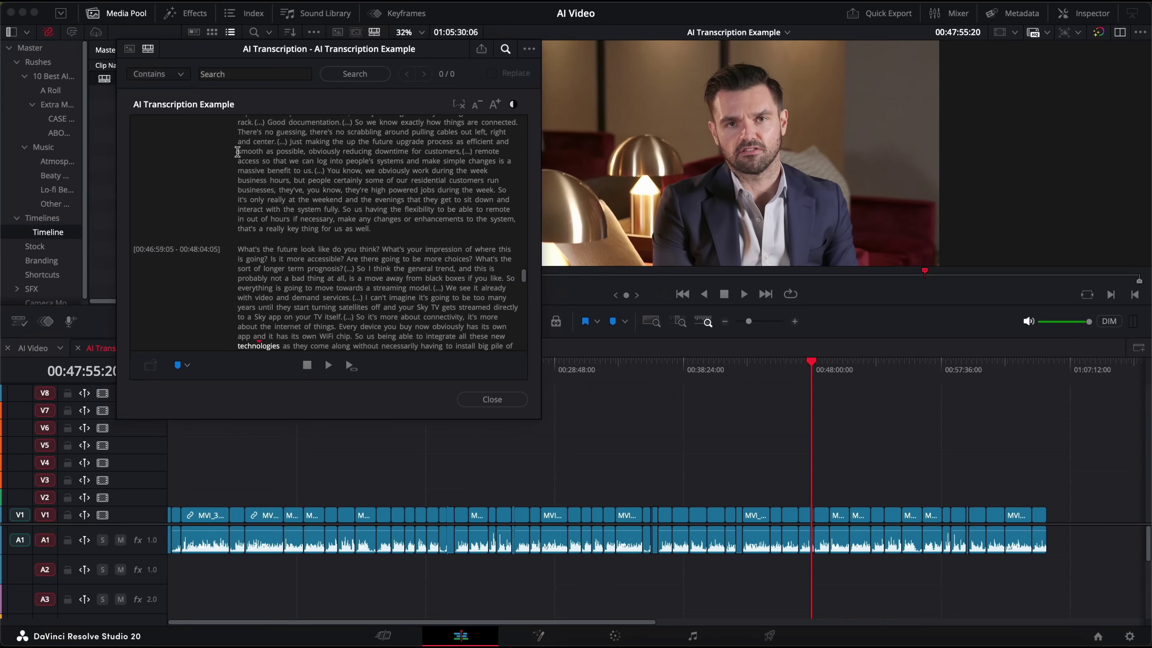
Jump the playhead through transcript words 'accessible' and 'time' up to 00:25:14:06.
{"action": "left_click", "coordinate": [337, 260]}
{"action": "scroll", "coordinate": [439, 291], "scroll_direction": "up", "scroll_amount": 10}
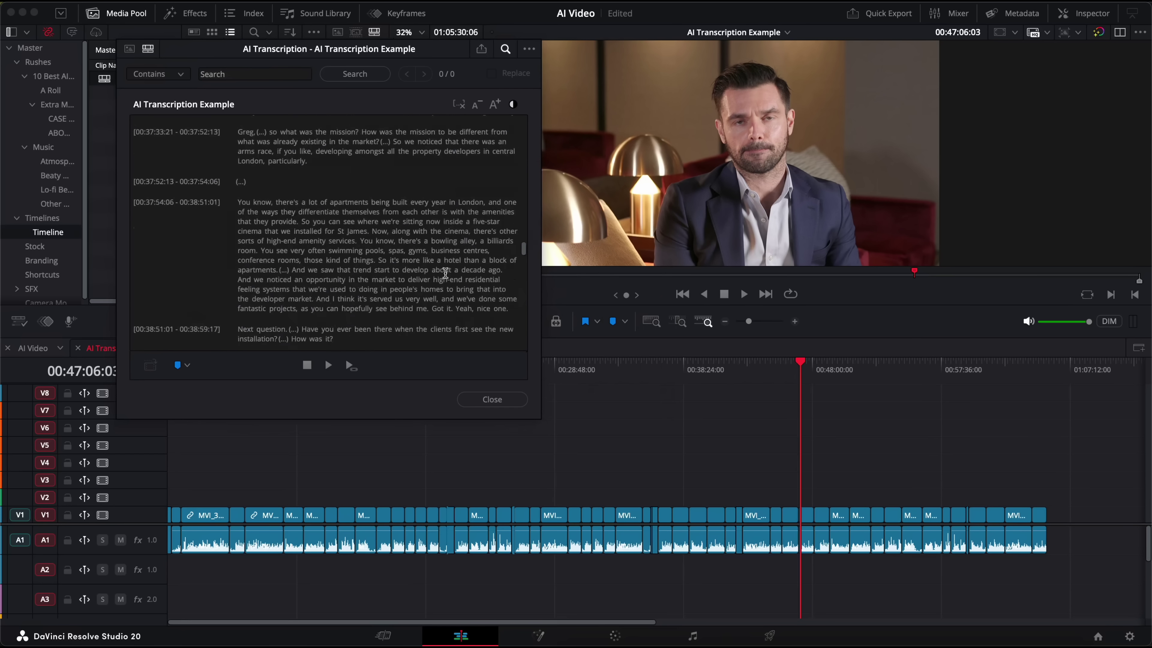
{"action": "scroll", "coordinate": [439, 254], "scroll_direction": "up", "scroll_amount": 15}
{"action": "left_click", "coordinate": [429, 200]}
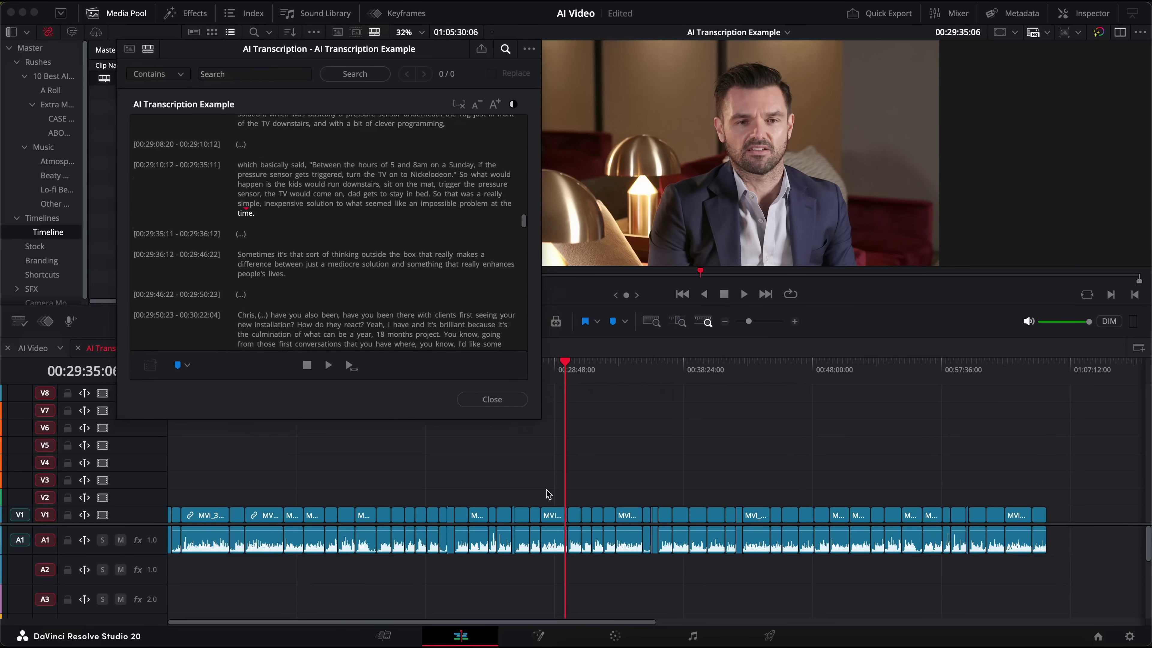
{"action": "scroll", "coordinate": [428, 258], "scroll_direction": "up", "scroll_amount": 10}
{"action": "left_click", "coordinate": [414, 223]}
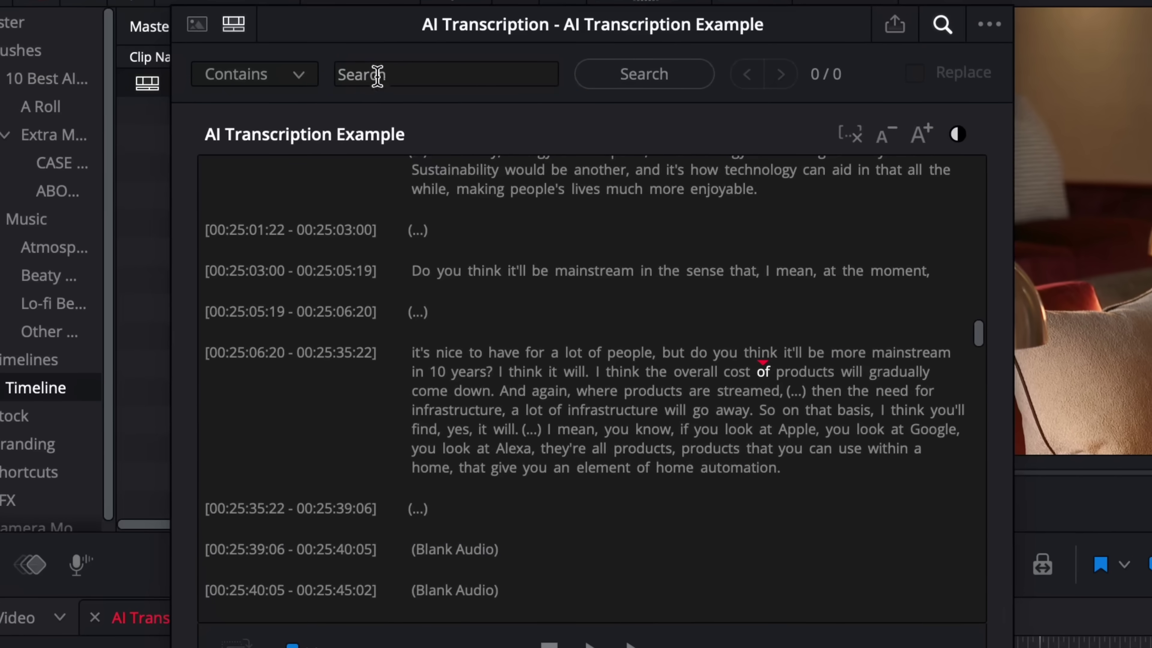
Search the transcript for 'wheelchair'.
{"action": "left_click", "coordinate": [362, 75]}
{"action": "type", "text": "wheelchair"}
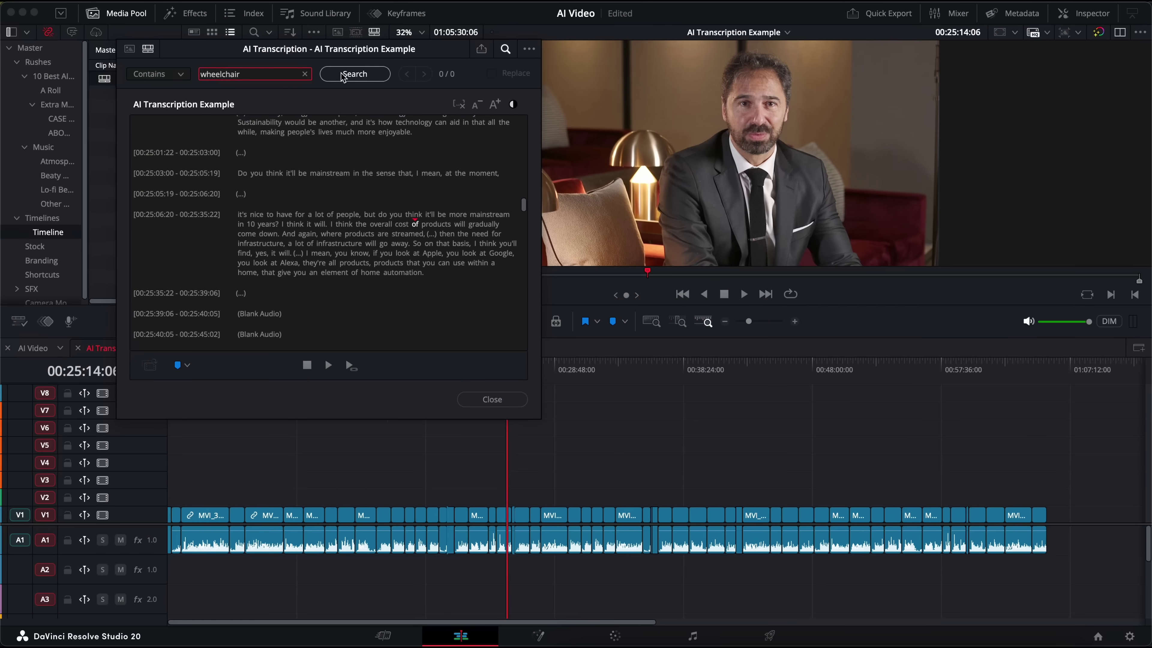
{"action": "left_click", "coordinate": [343, 76]}
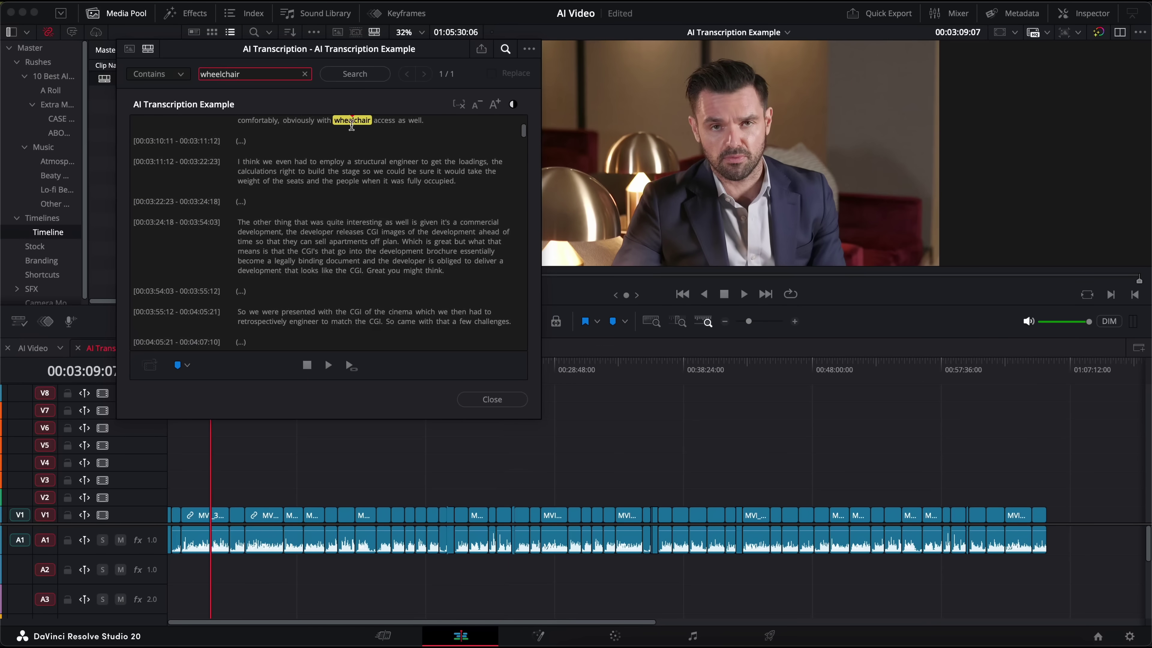
{"action": "left_click_drag", "start_coordinate": [386, 52], "coordinate": [354, 18]}
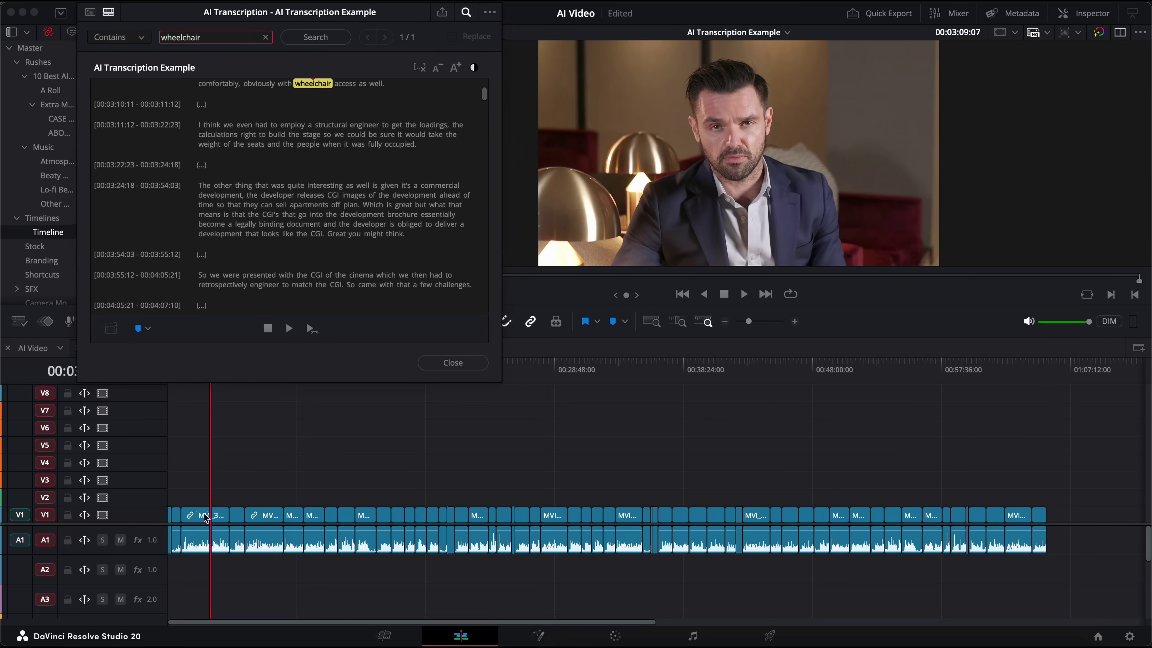
{"action": "scroll", "coordinate": [206, 508], "scroll_direction": "up", "scroll_amount": 5}
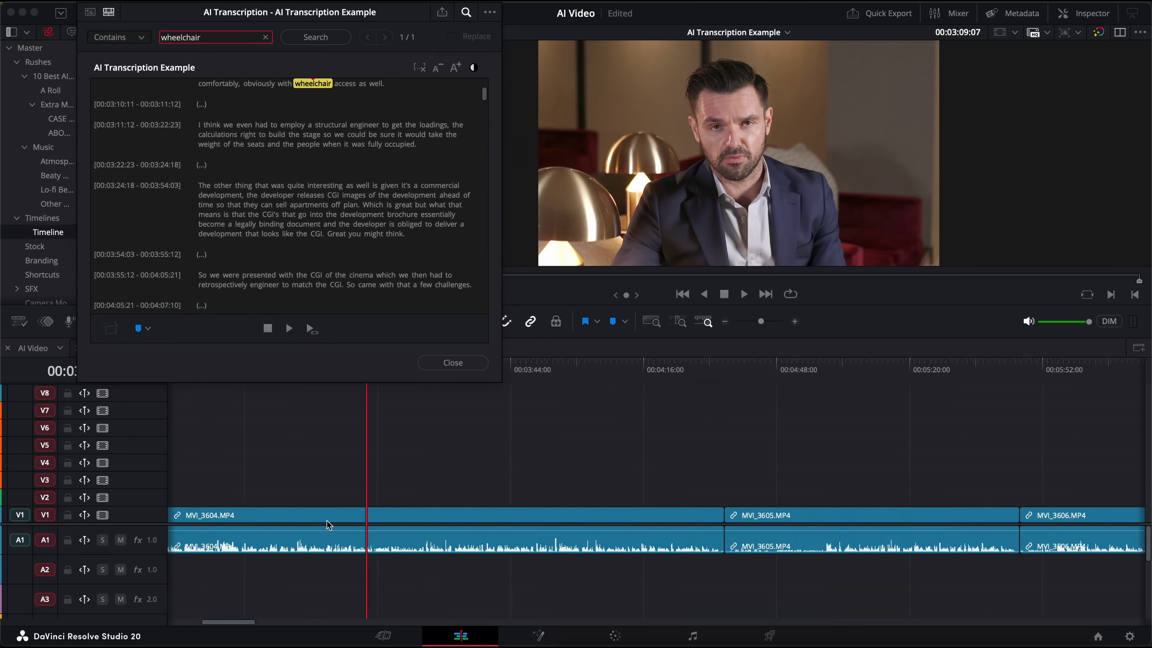
{"action": "scroll", "coordinate": [330, 524], "scroll_direction": "up", "scroll_amount": 2}
Copy the sentence about seating 18 people and paste it near the timeline's end.
{"action": "left_click", "coordinate": [453, 362]}
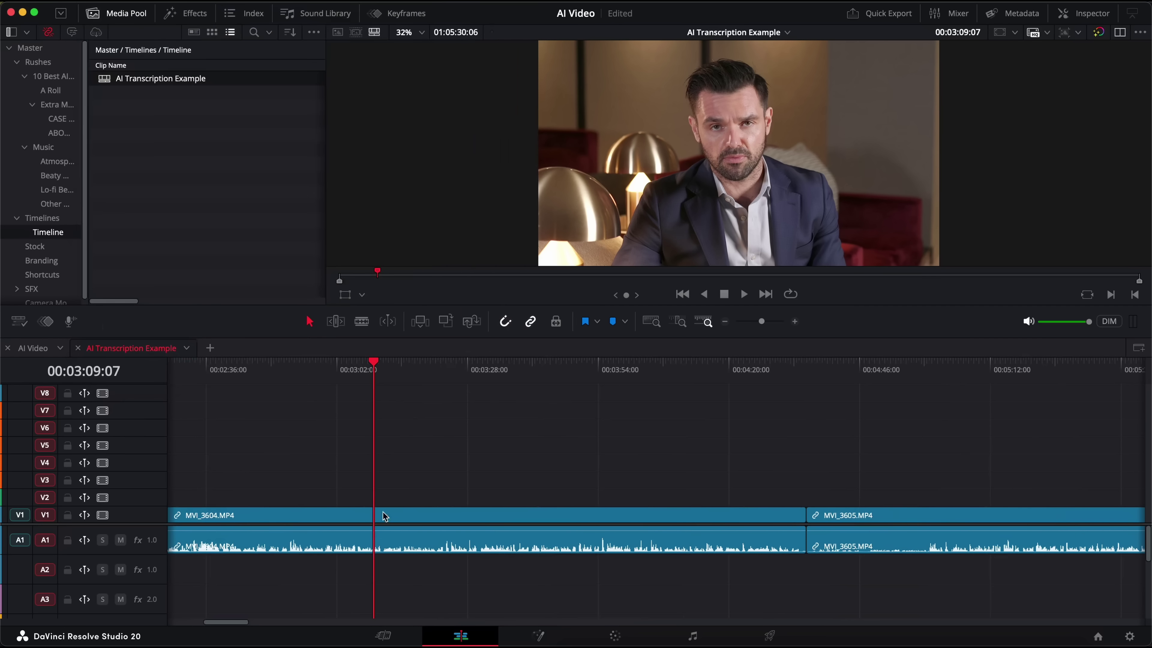
{"action": "scroll", "coordinate": [373, 524], "scroll_direction": "up", "scroll_amount": 3}
{"action": "key", "text": "space"}
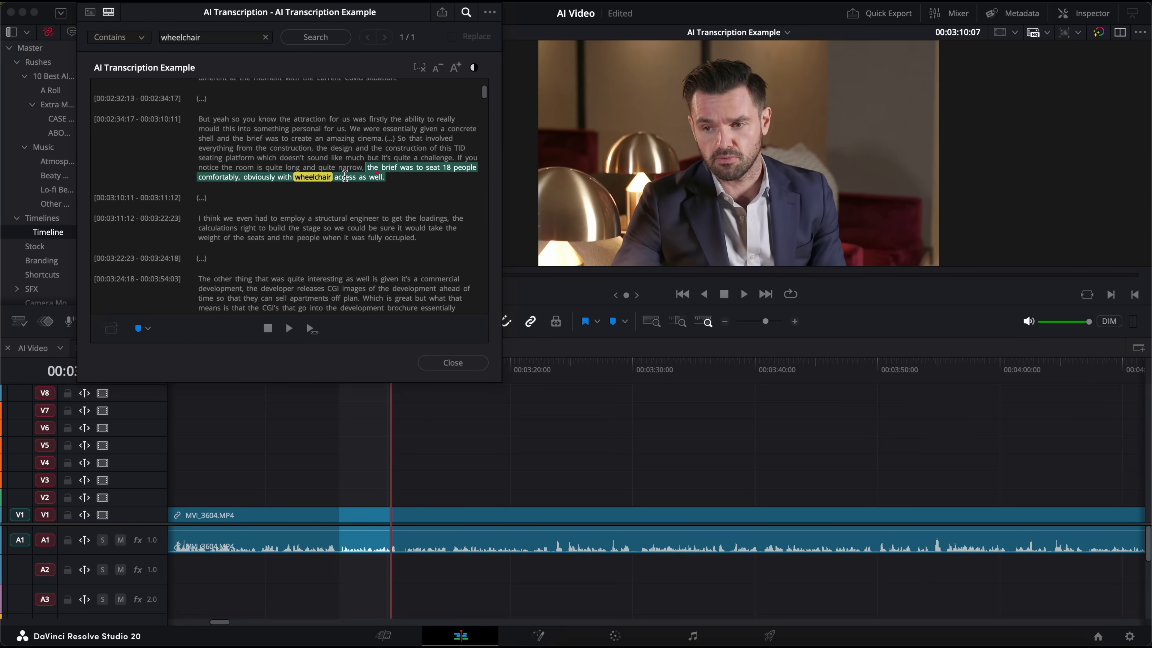
{"action": "key", "text": "super+c"}
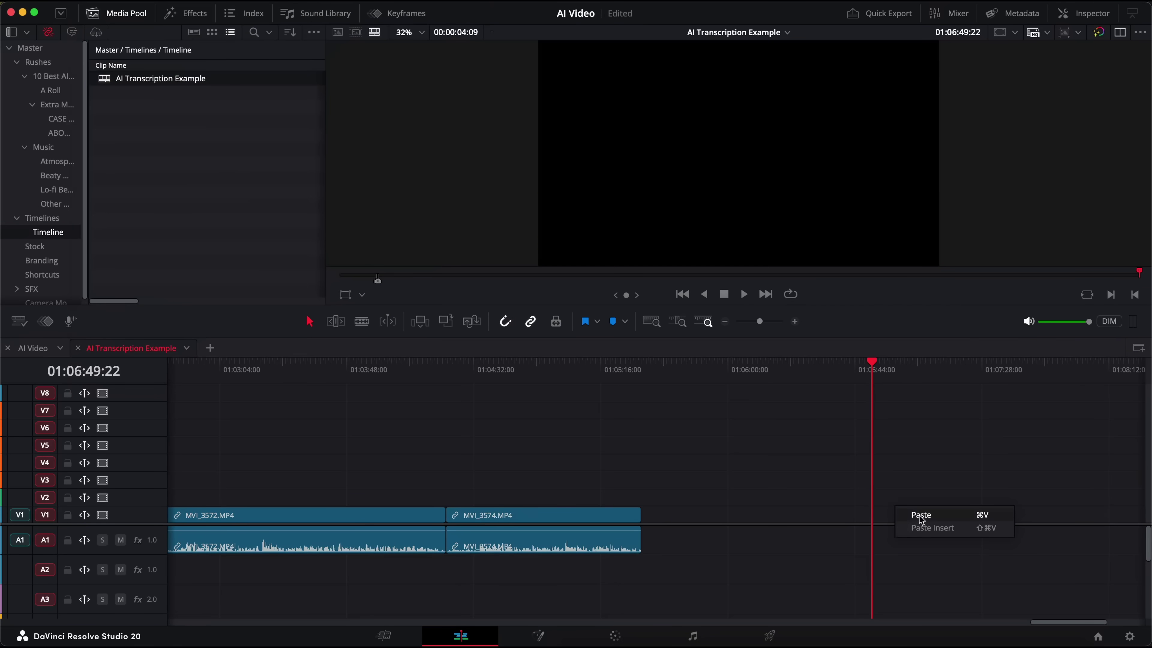
{"action": "left_click", "coordinate": [920, 515]}
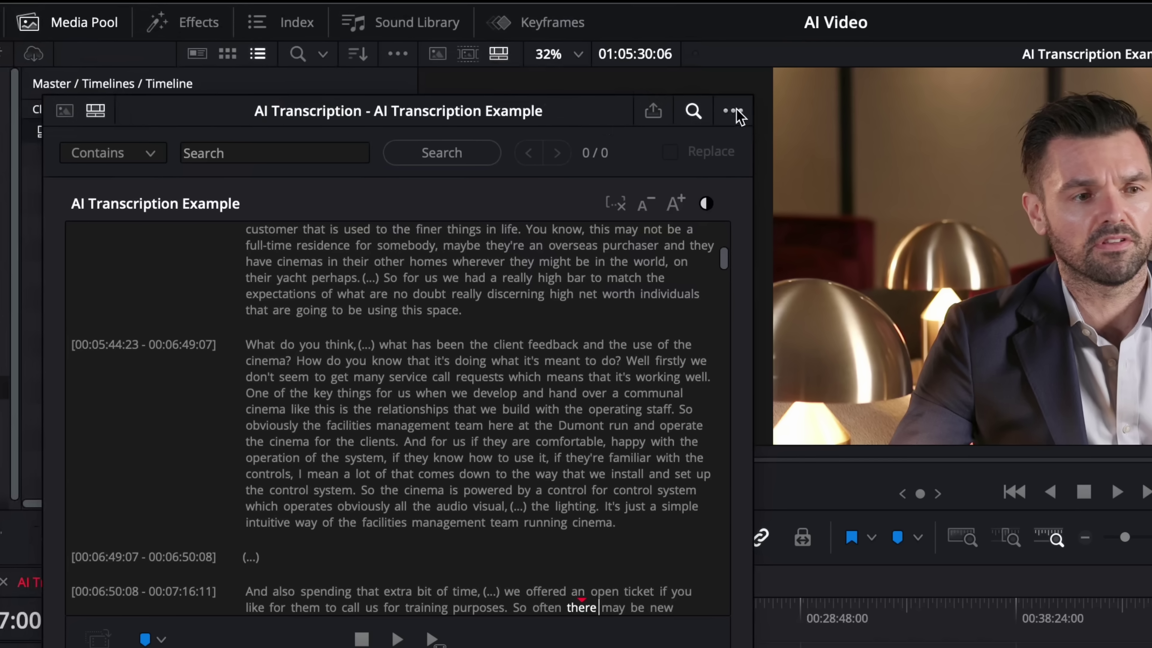
Create subtitles from the audio with Lines set to Double.
{"action": "left_click", "coordinate": [734, 111]}
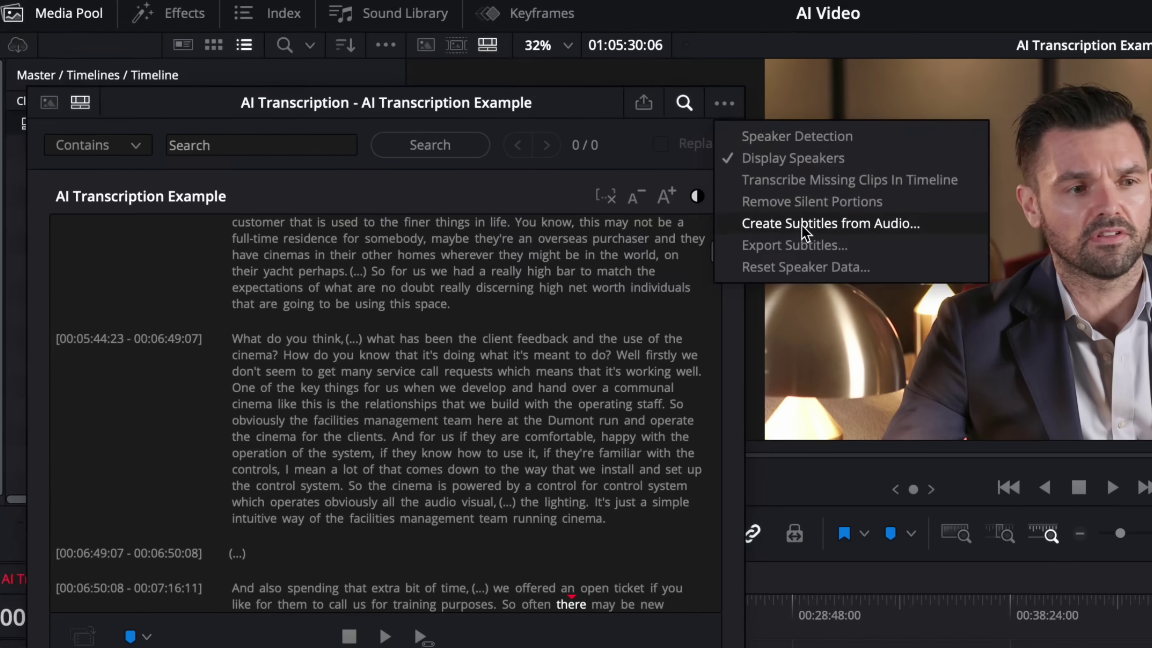
{"action": "left_click", "coordinate": [812, 232]}
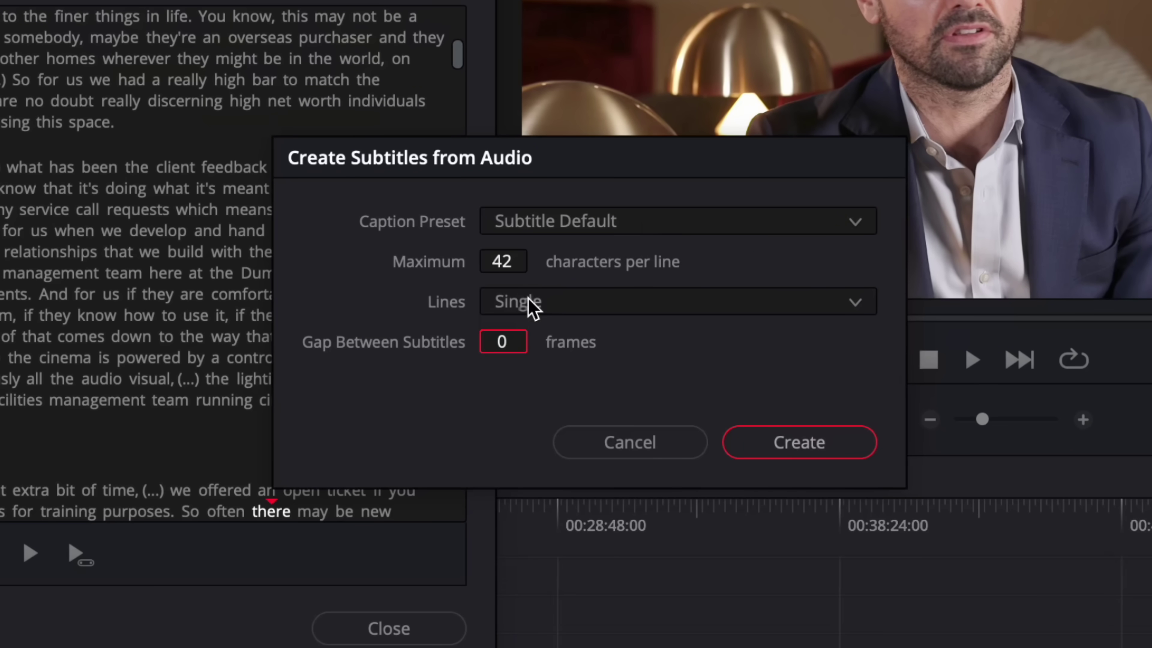
{"action": "left_click", "coordinate": [531, 306]}
{"action": "left_click", "coordinate": [548, 371]}
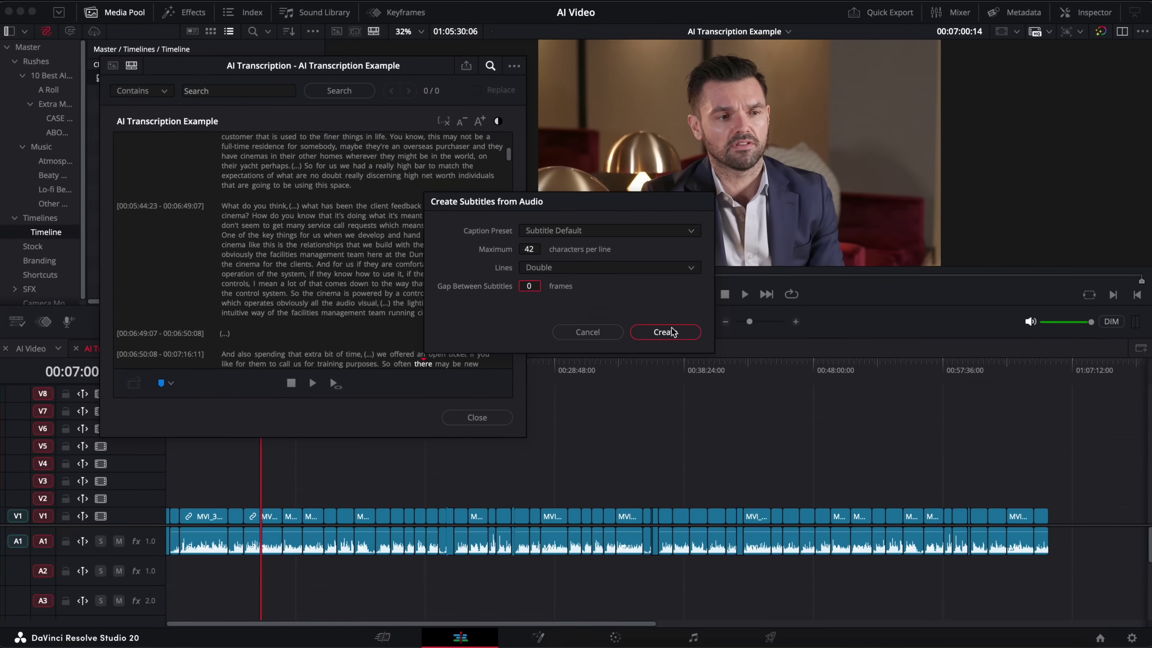
{"action": "left_click", "coordinate": [671, 331]}
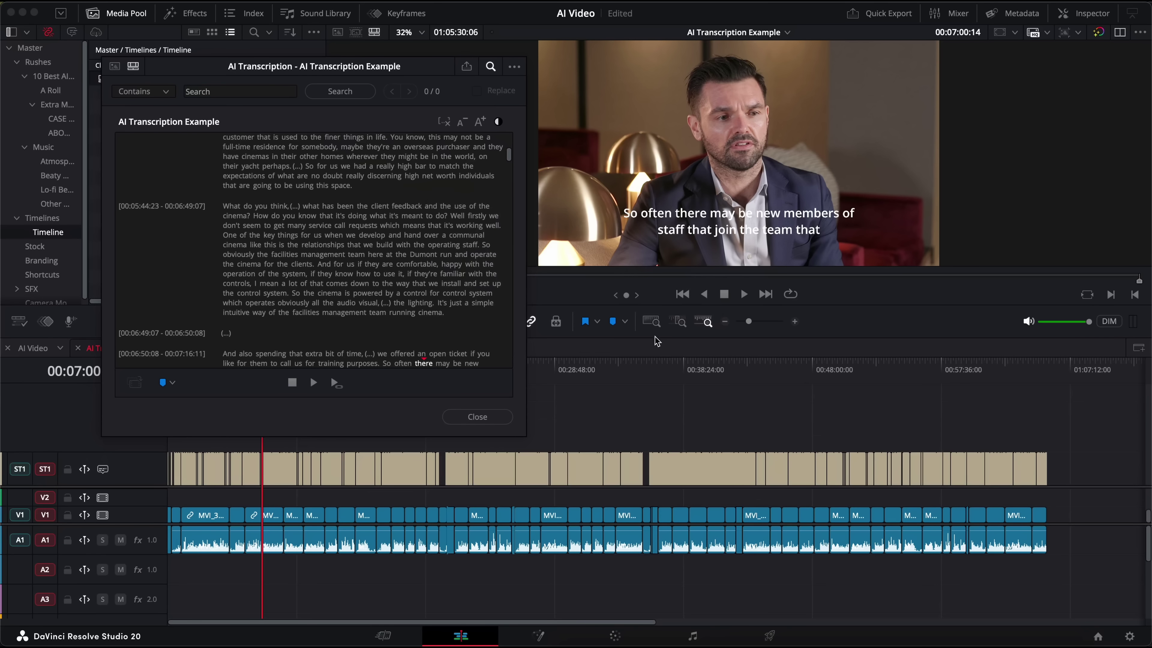
Close the transcription window and move the playhead to 00:07:54:01.
{"action": "left_click", "coordinate": [476, 417]}
{"action": "scroll", "coordinate": [284, 455], "scroll_direction": "up", "scroll_amount": 5}
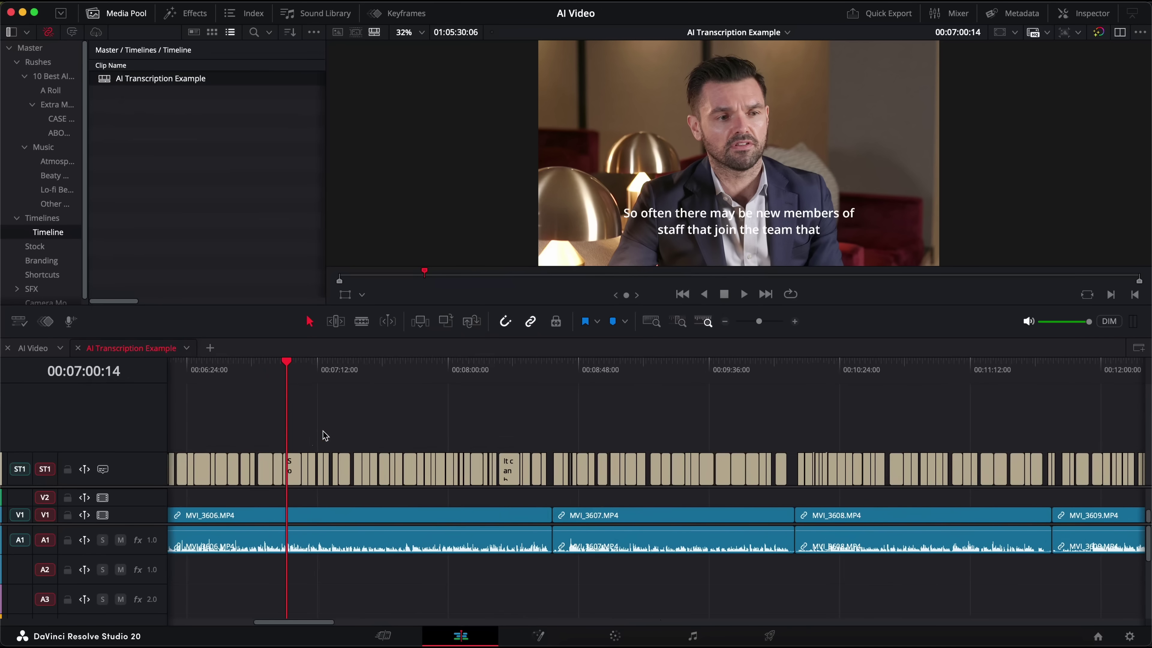
{"action": "left_click_drag", "start_coordinate": [326, 436], "coordinate": [435, 449]}
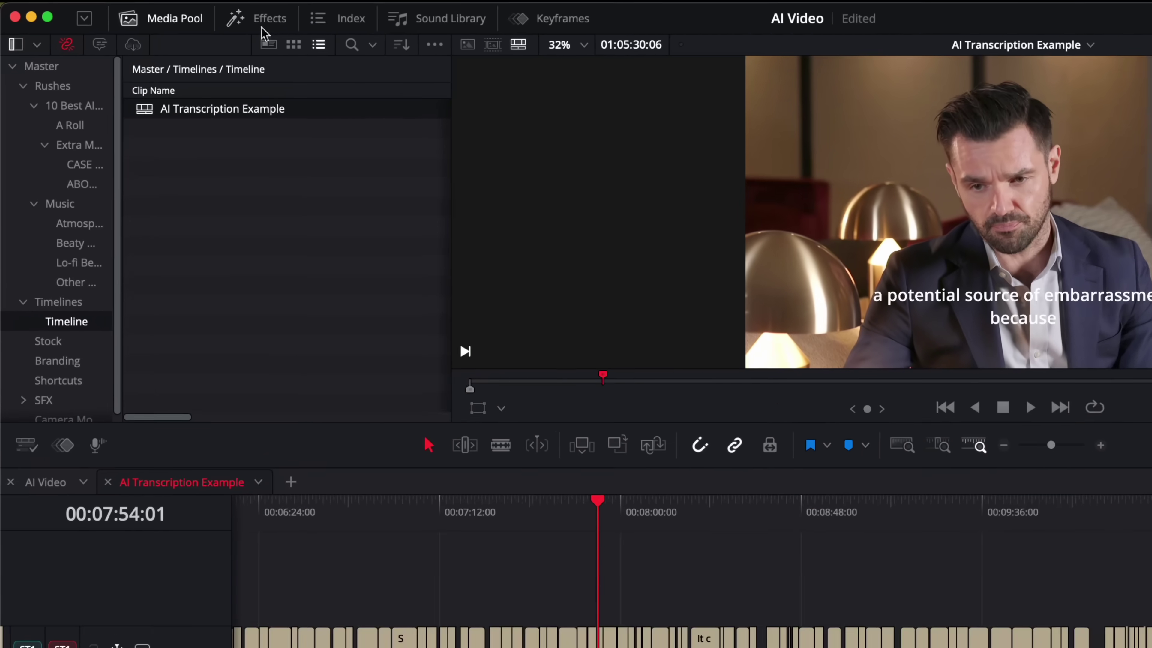
Apply the Black on Yellow Shear preset from Titles > Subtitles to the ST1 track.
{"action": "left_click", "coordinate": [201, 14]}
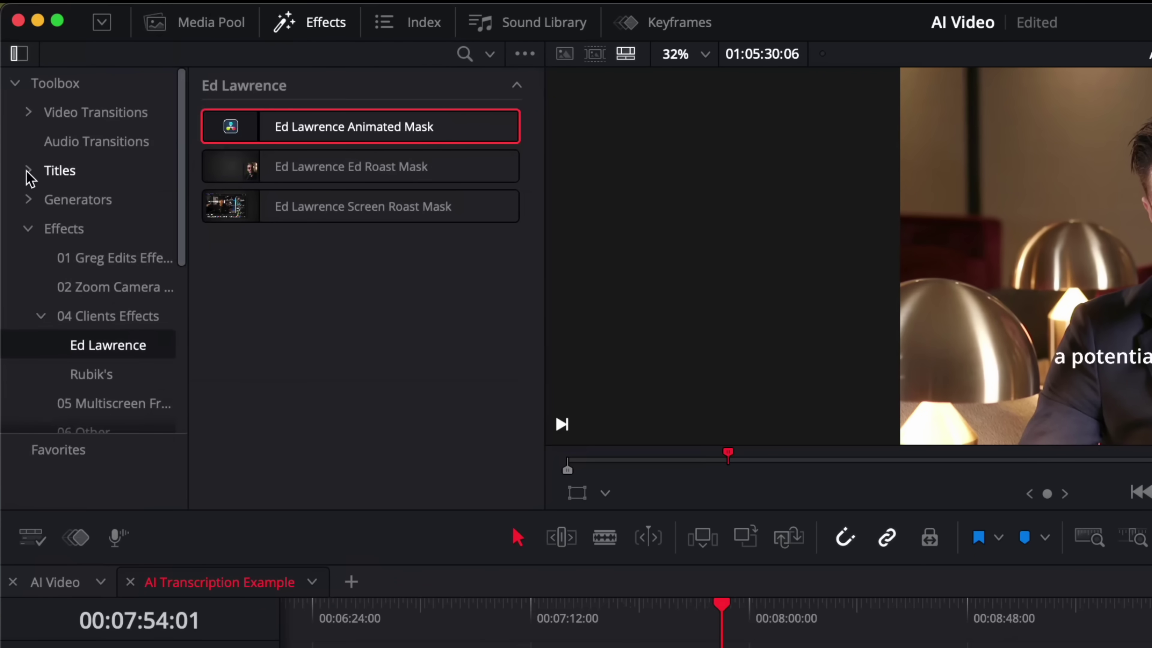
{"action": "left_click", "coordinate": [18, 108]}
{"action": "scroll", "coordinate": [84, 236], "scroll_direction": "down", "scroll_amount": 5}
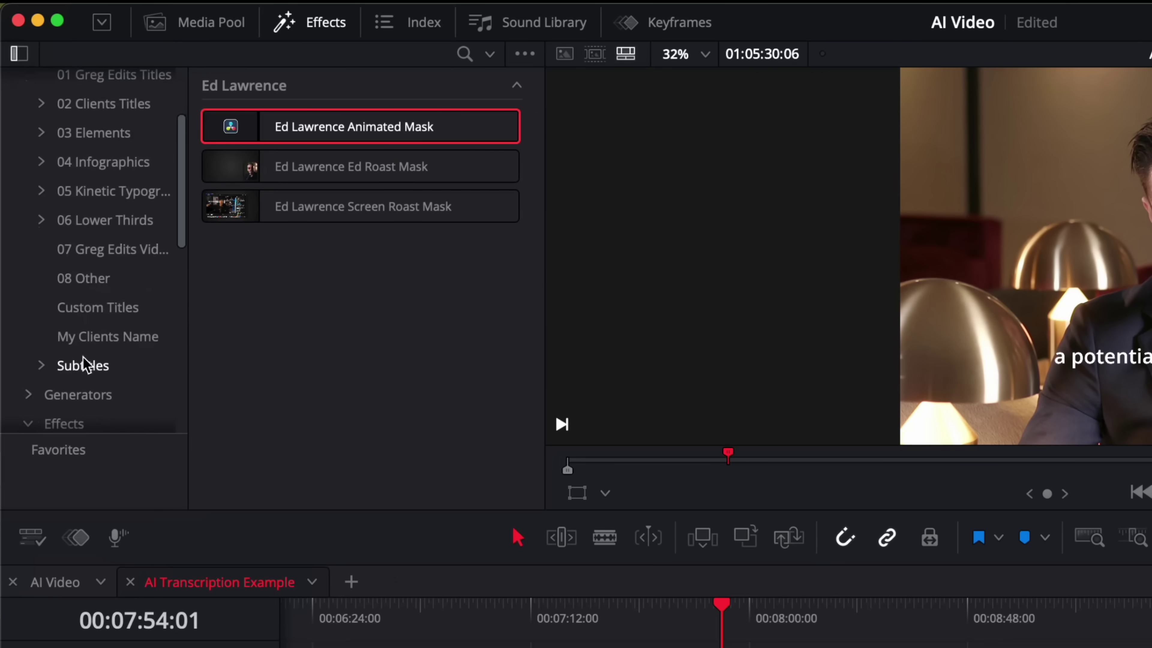
{"action": "left_click", "coordinate": [86, 365]}
{"action": "scroll", "coordinate": [399, 336], "scroll_direction": "down", "scroll_amount": 1}
{"action": "scroll", "coordinate": [399, 336], "scroll_direction": "down", "scroll_amount": 2}
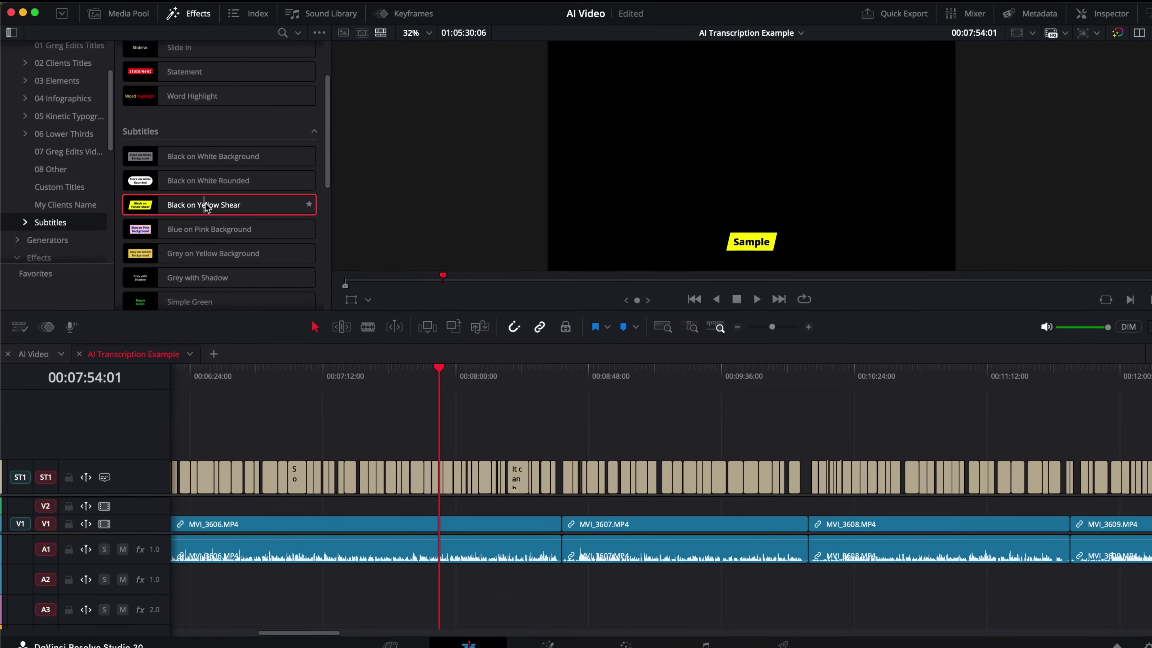
{"action": "left_click_drag", "start_coordinate": [206, 208], "coordinate": [144, 477]}
Change the ST1 subtitle band's shading colour from yellow to orange in the Inspector's Track settings.
{"action": "key", "text": "super+equal"}
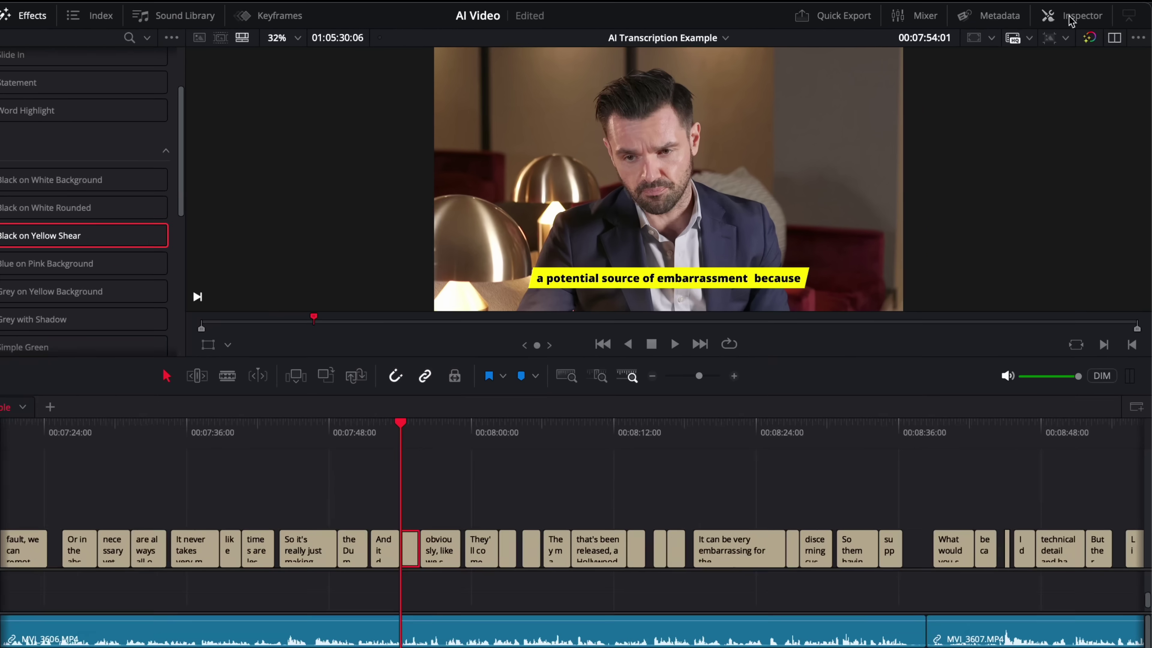
{"action": "left_click", "coordinate": [1064, 15]}
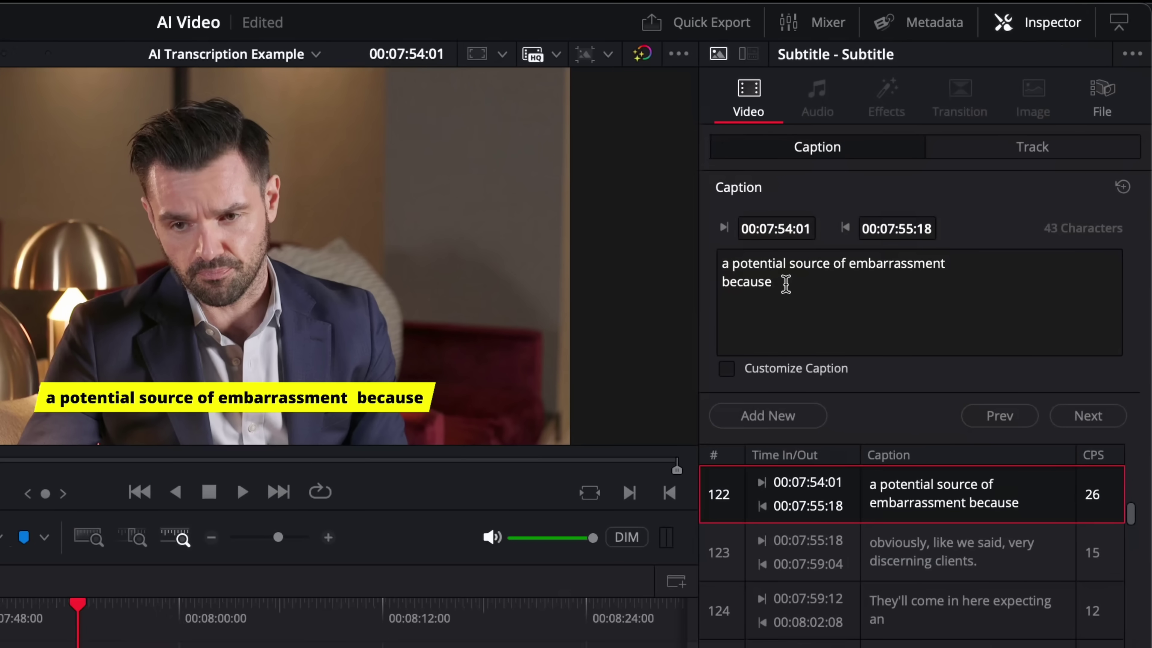
{"action": "left_click", "coordinate": [786, 283]}
{"action": "type", "text": "fsfdsf"}
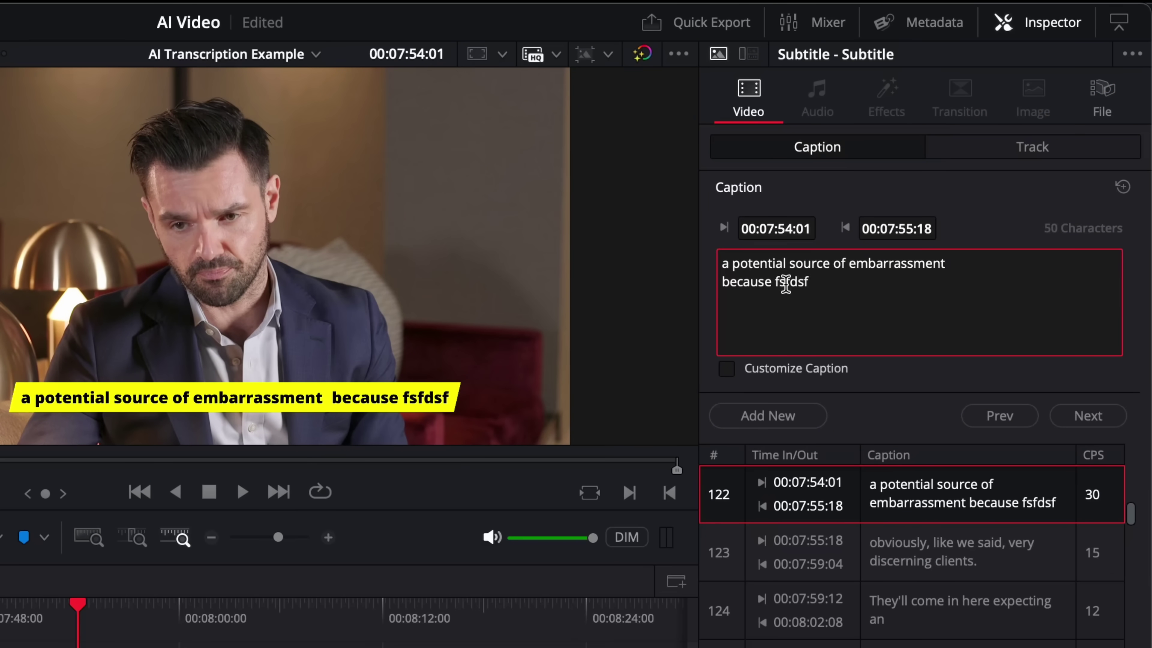
{"action": "key", "text": "BackSpace"}
{"action": "key", "text": "BackSpace"}
{"action": "key", "text": "BackSpace"}
{"action": "key", "text": "BackSpace"}
{"action": "key", "text": "BackSpace"}
{"action": "key", "text": "BackSpace"}
{"action": "key", "text": "BackSpace"}
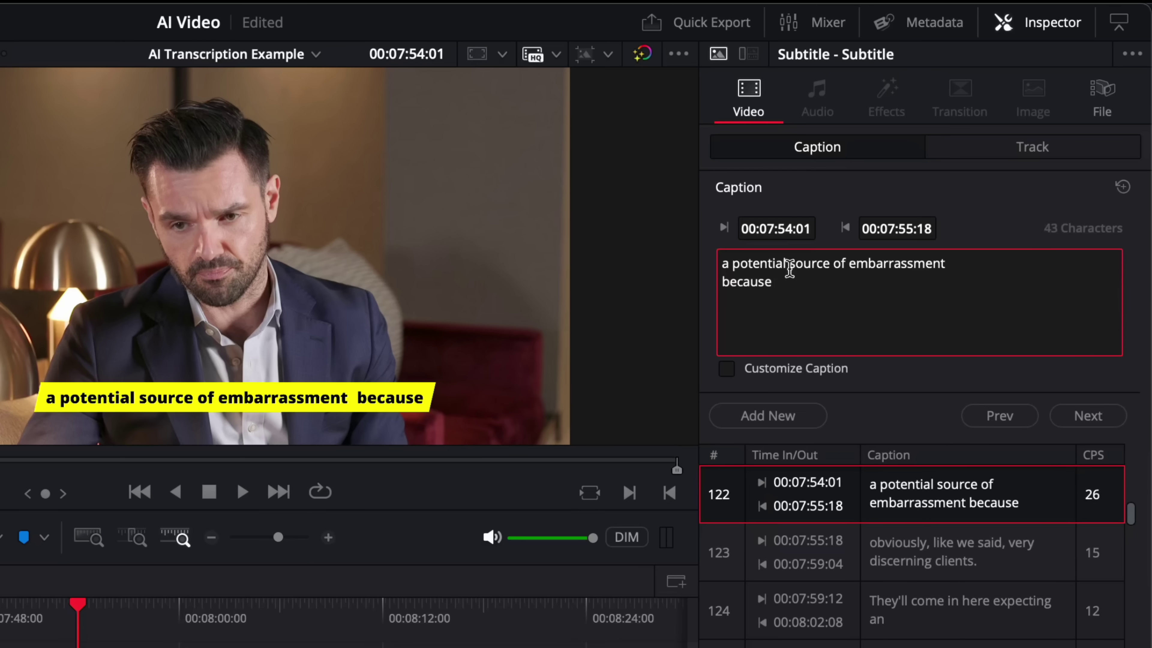
{"action": "left_click", "coordinate": [980, 149]}
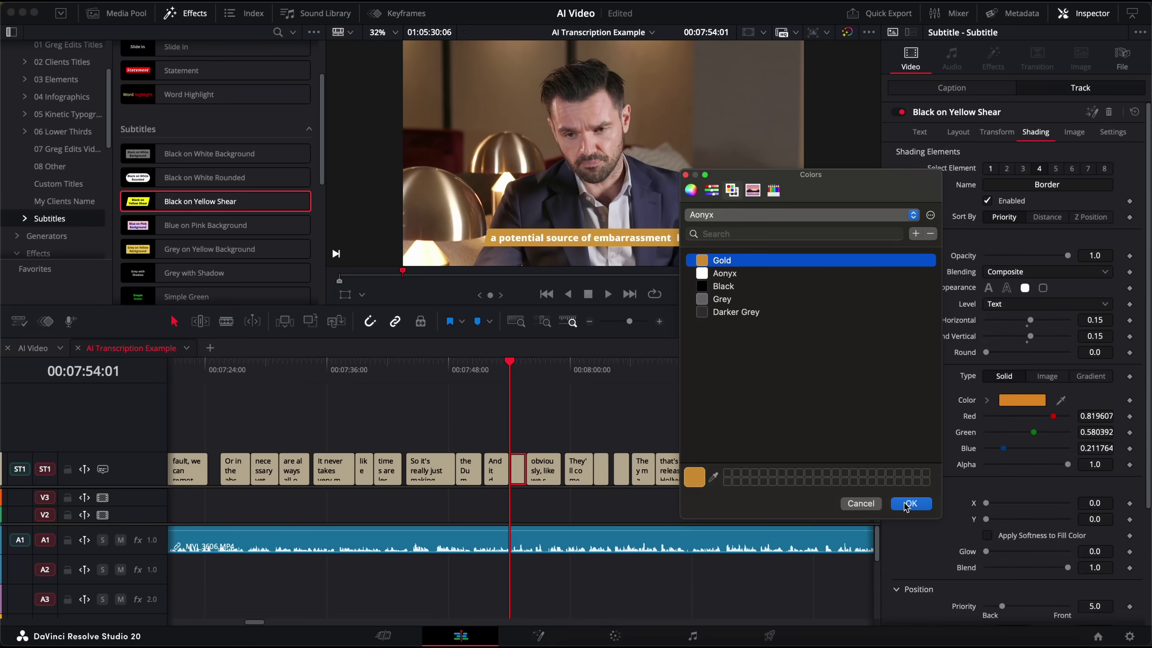
{"action": "left_click", "coordinate": [905, 504]}
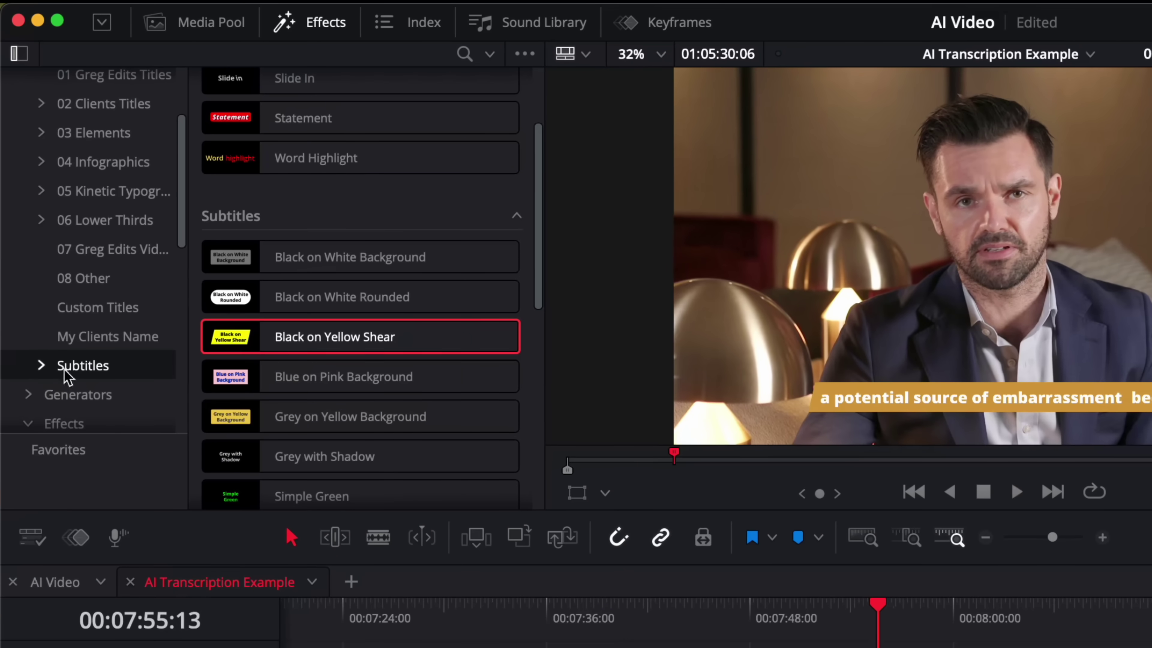
Apply the animated Lollipop subtitle style to ST1 and play it back from about 07:51.
{"action": "left_click", "coordinate": [42, 368]}
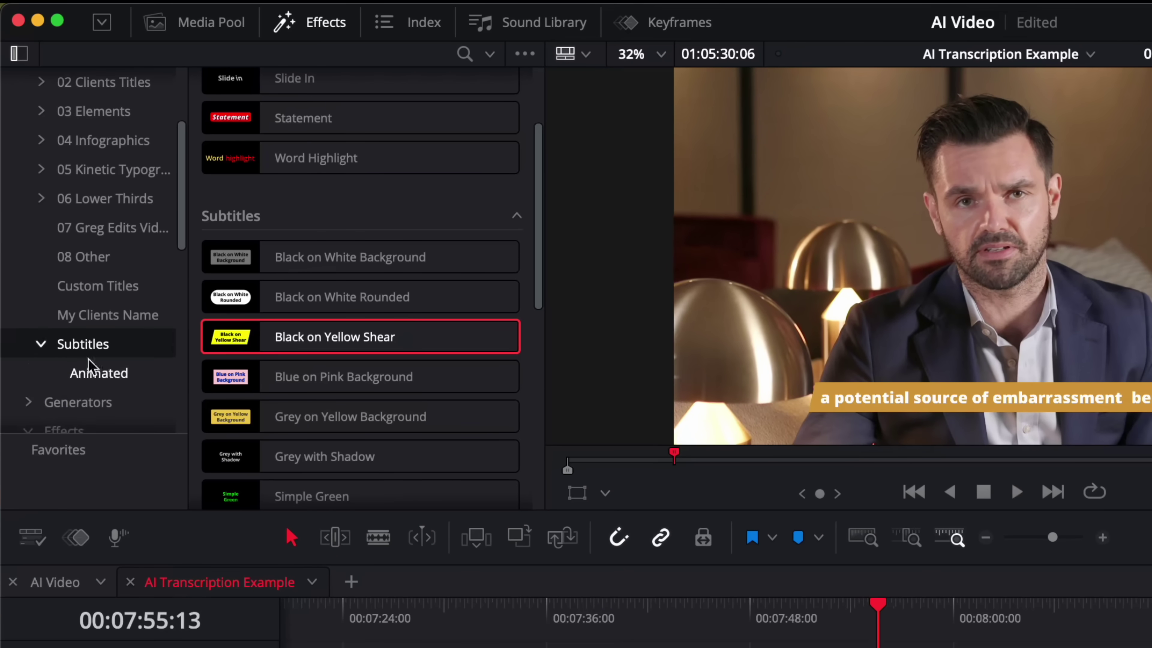
{"action": "left_click", "coordinate": [100, 378]}
{"action": "left_click_drag", "start_coordinate": [278, 131], "coordinate": [134, 492]}
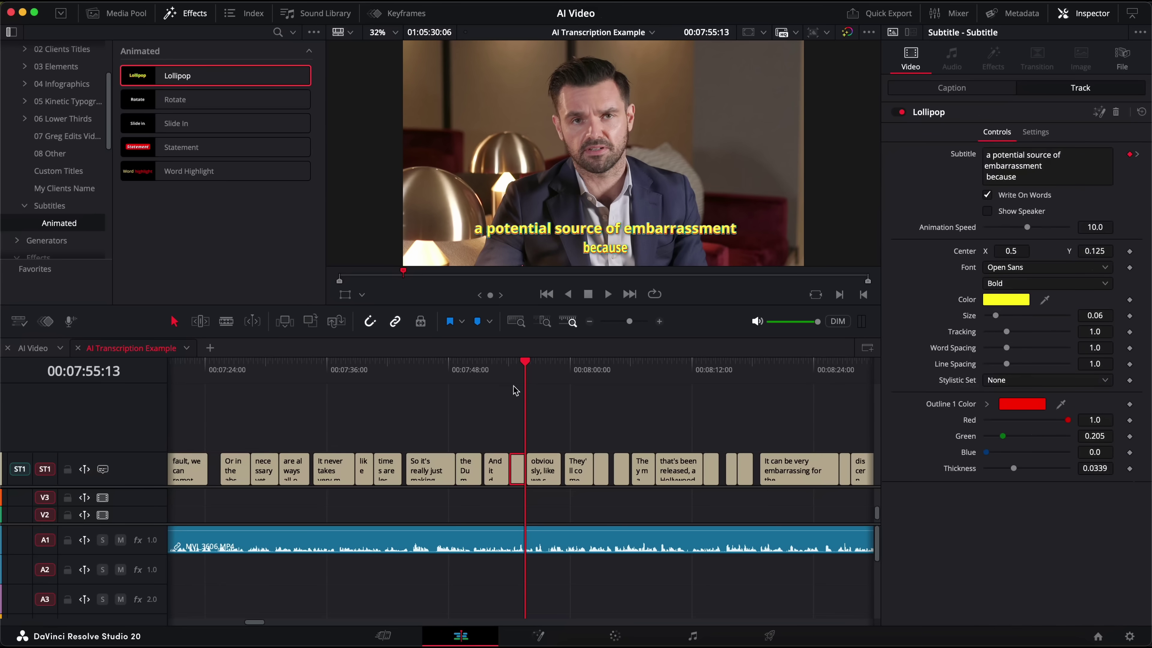
{"action": "left_click", "coordinate": [488, 388]}
{"action": "key", "text": "space"}
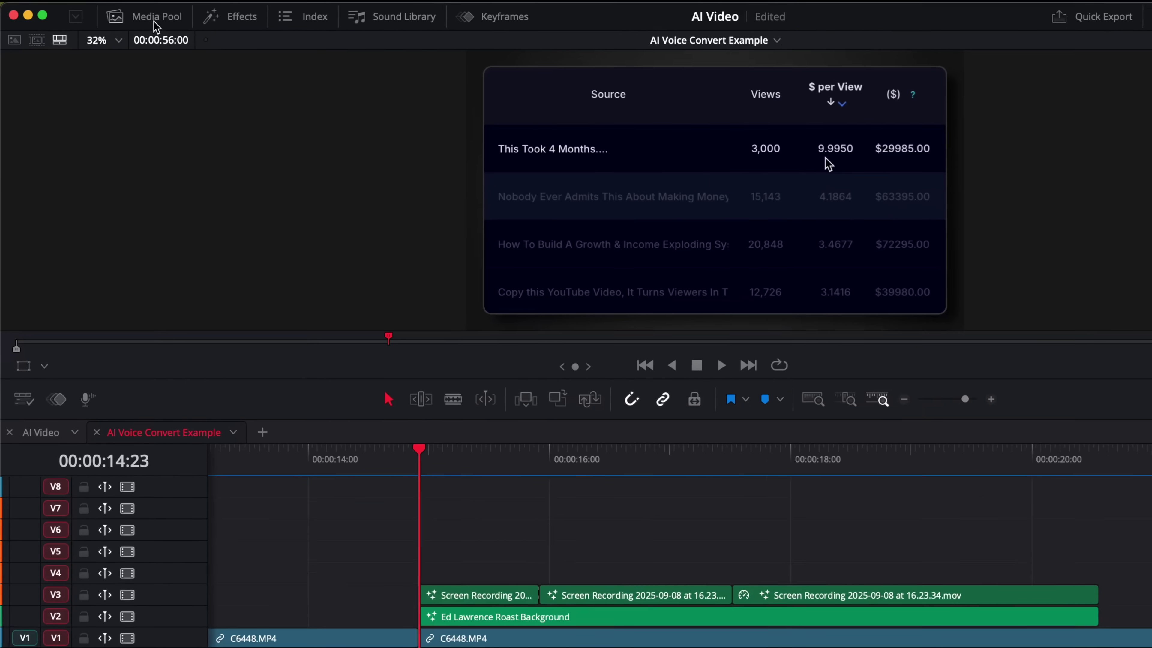
Launch DaVinci AI Voice Training on C6448.MP4, accepting the terms and entering a custom voice name.
{"action": "left_click", "coordinate": [121, 13]}
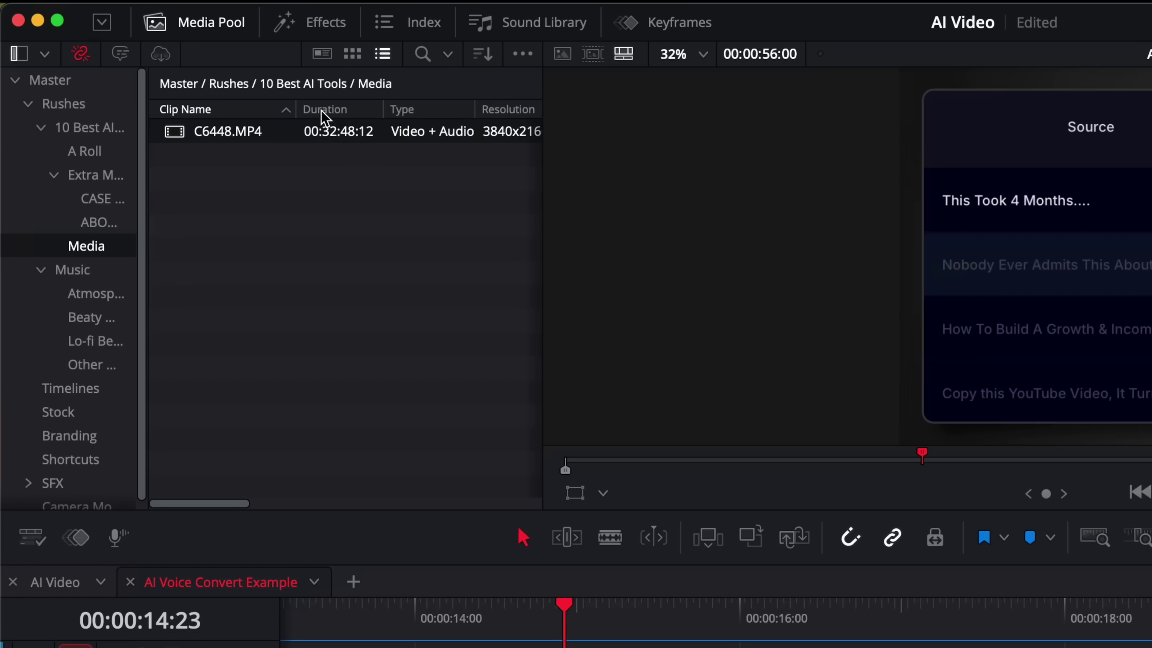
{"action": "right_click", "coordinate": [216, 130]}
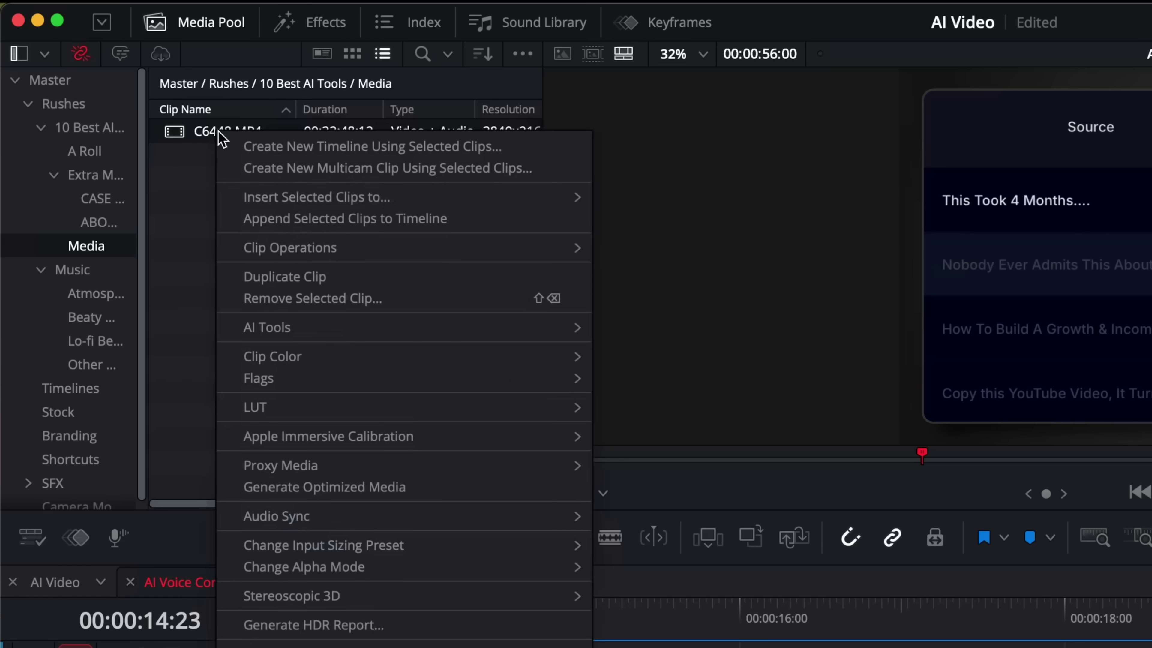
{"action": "mouse_move", "coordinate": [288, 334]}
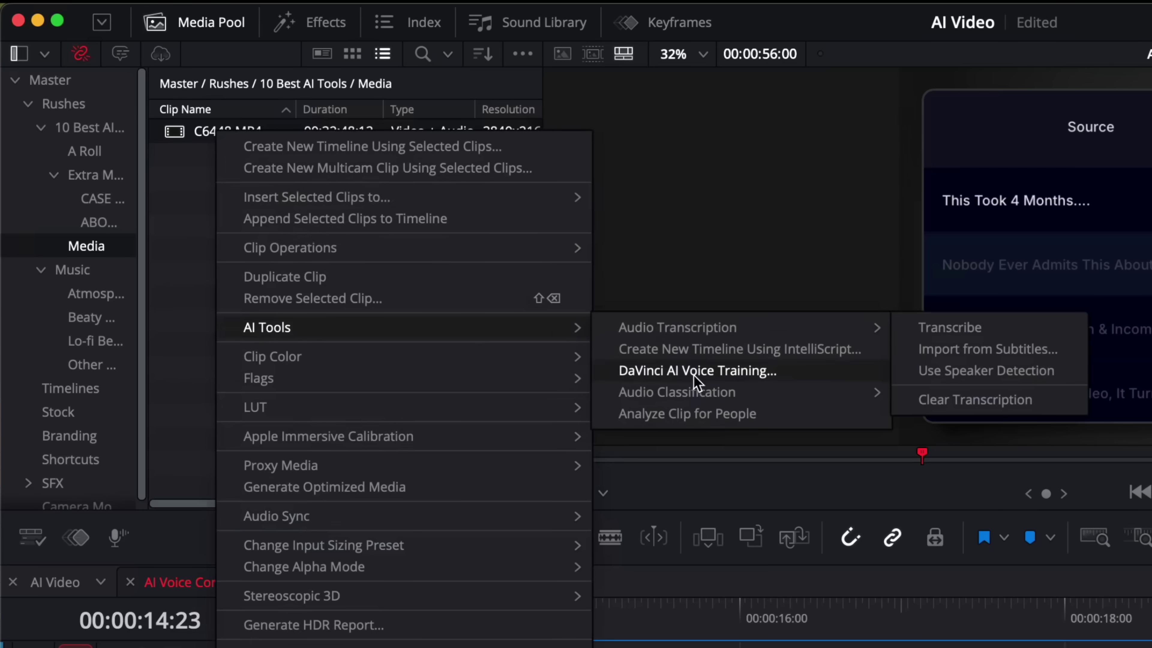
{"action": "left_click", "coordinate": [704, 370]}
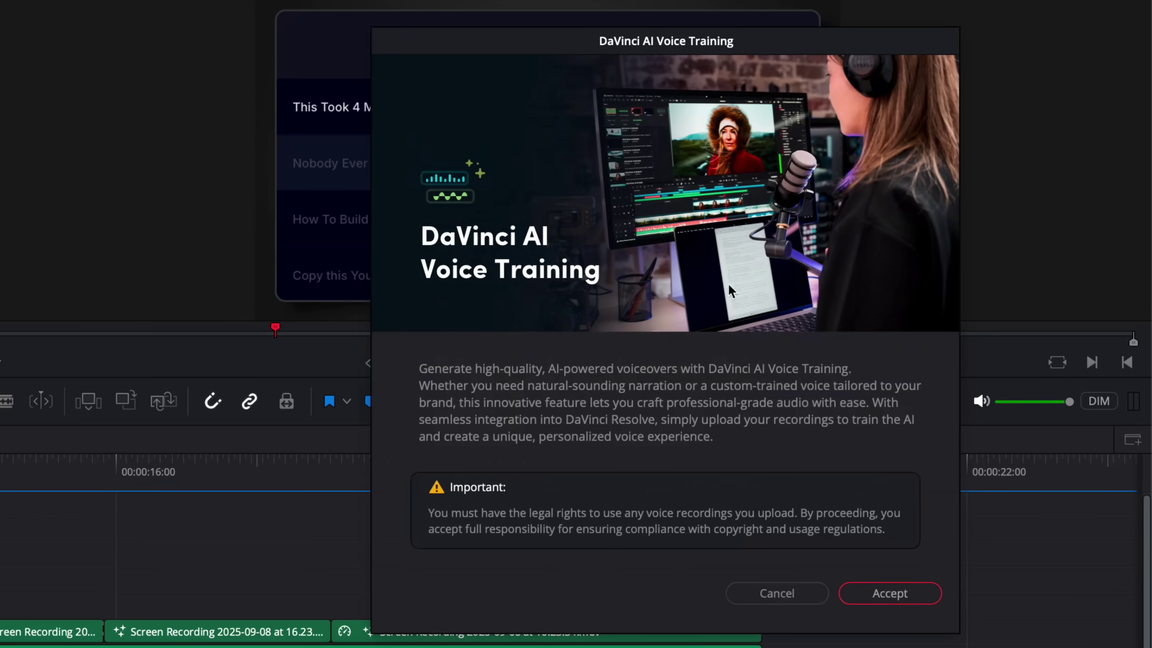
{"action": "left_click", "coordinate": [897, 598]}
{"action": "left_click_drag", "start_coordinate": [631, 232], "coordinate": [526, 236]}
{"action": "type", "text": "Ed Voice"}
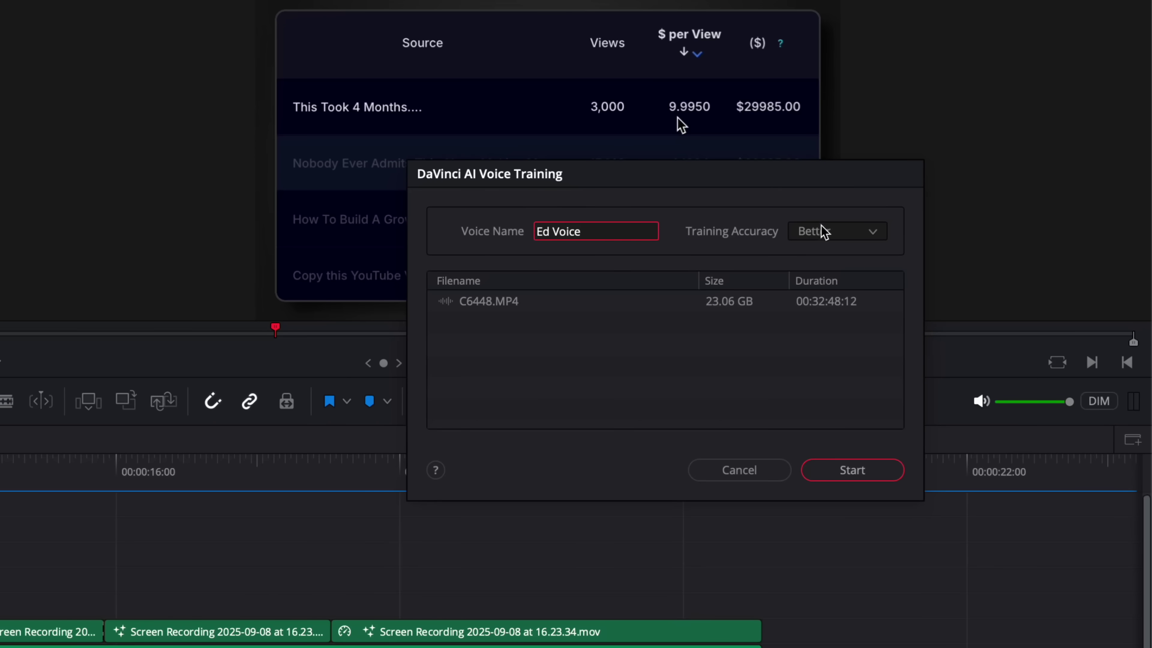
{"action": "left_click", "coordinate": [856, 470]}
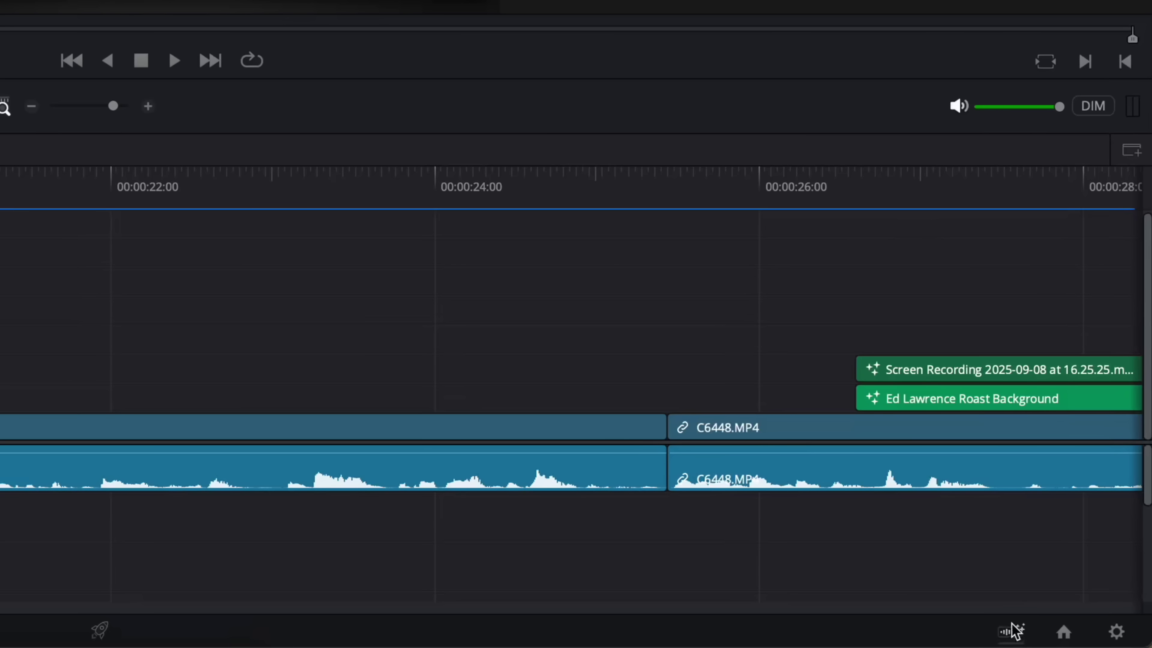
Check the custom voice model's training status from the Voice Convert icon in the bottom bar.
{"action": "left_click", "coordinate": [1011, 632]}
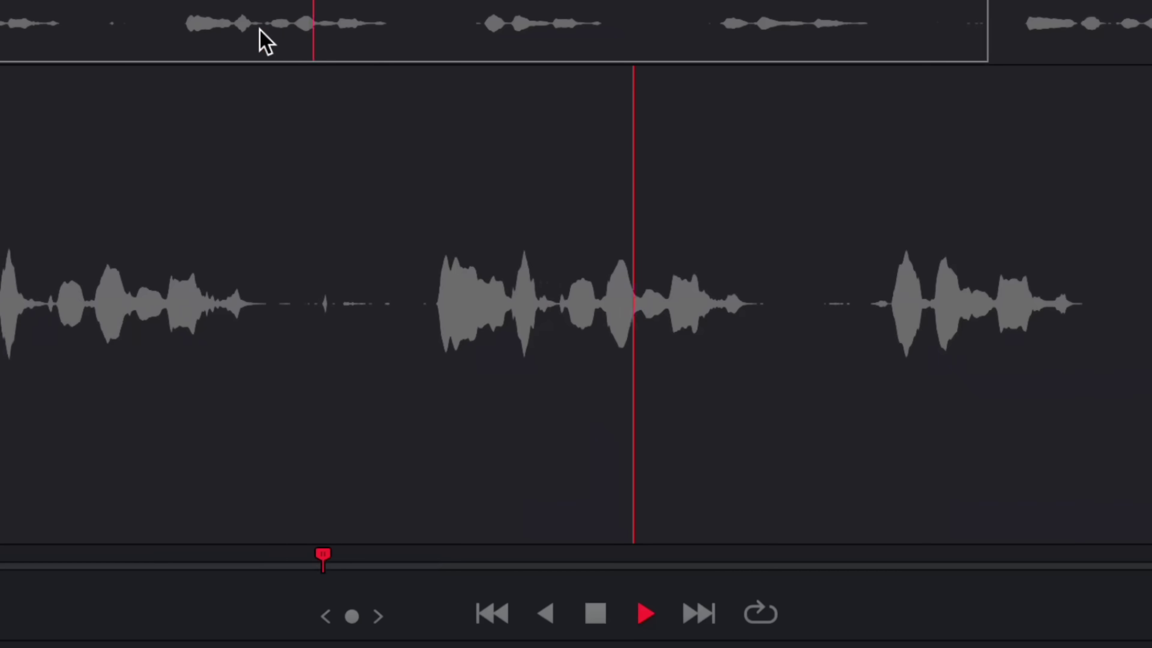
Stop playback and place 3000 Views.wav in the gap between the C6448.MP4 pieces.
{"action": "key", "text": "space"}
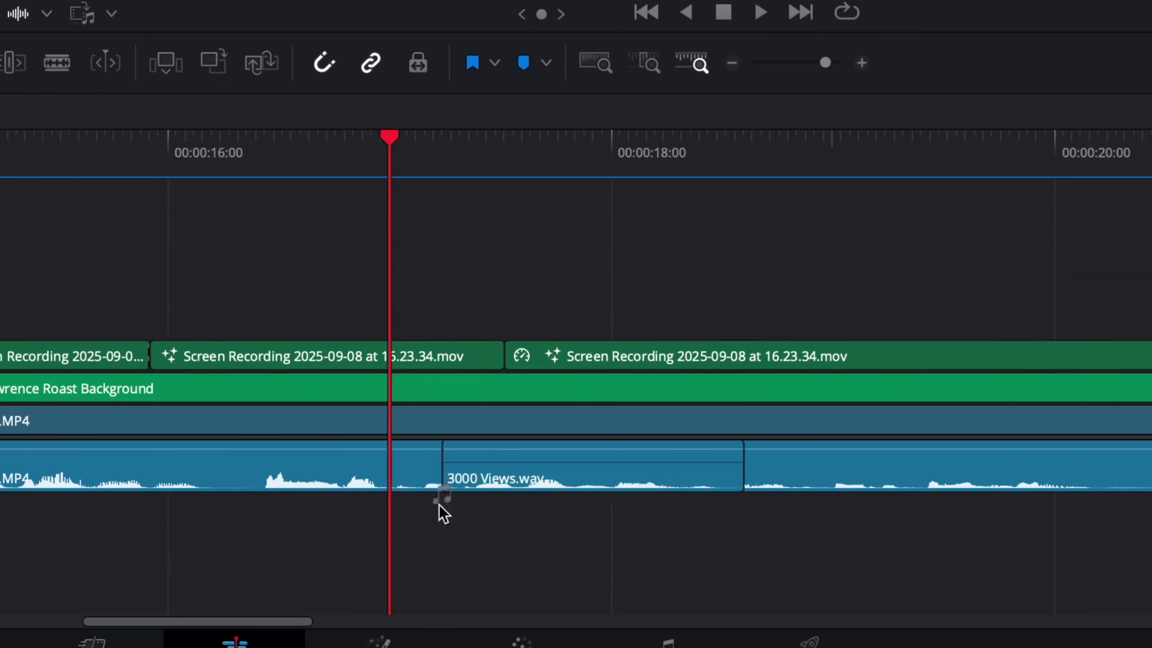
{"action": "left_click_drag", "start_coordinate": [437, 506], "coordinate": [397, 511]}
{"action": "left_click", "coordinate": [579, 453]}
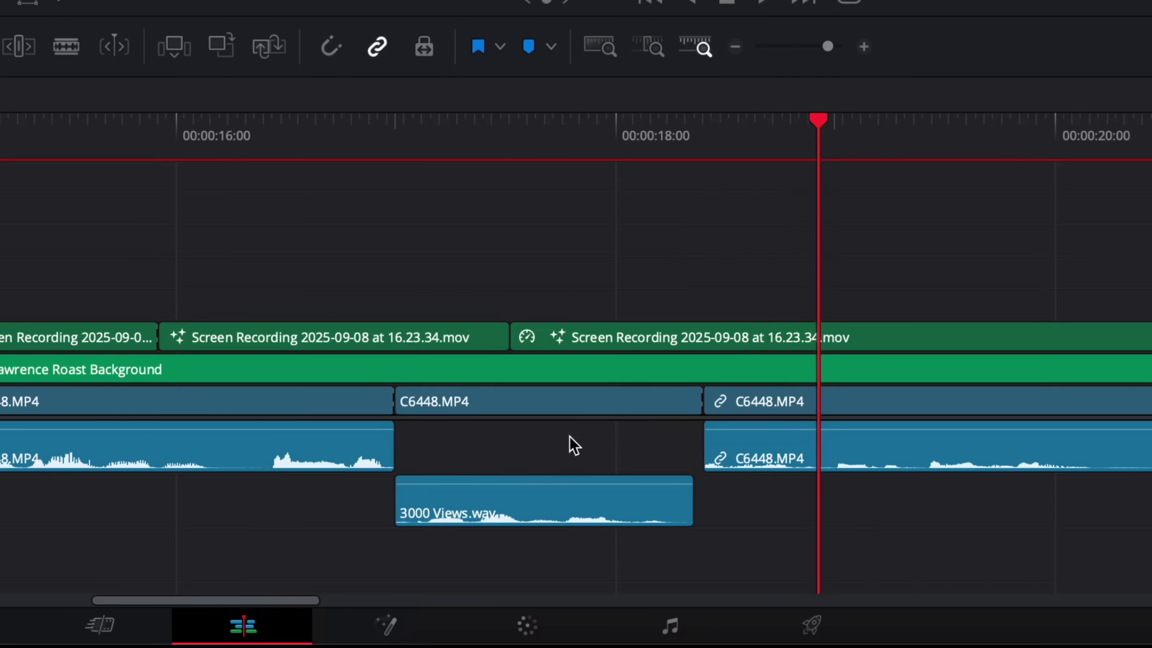
{"action": "left_click", "coordinate": [552, 510]}
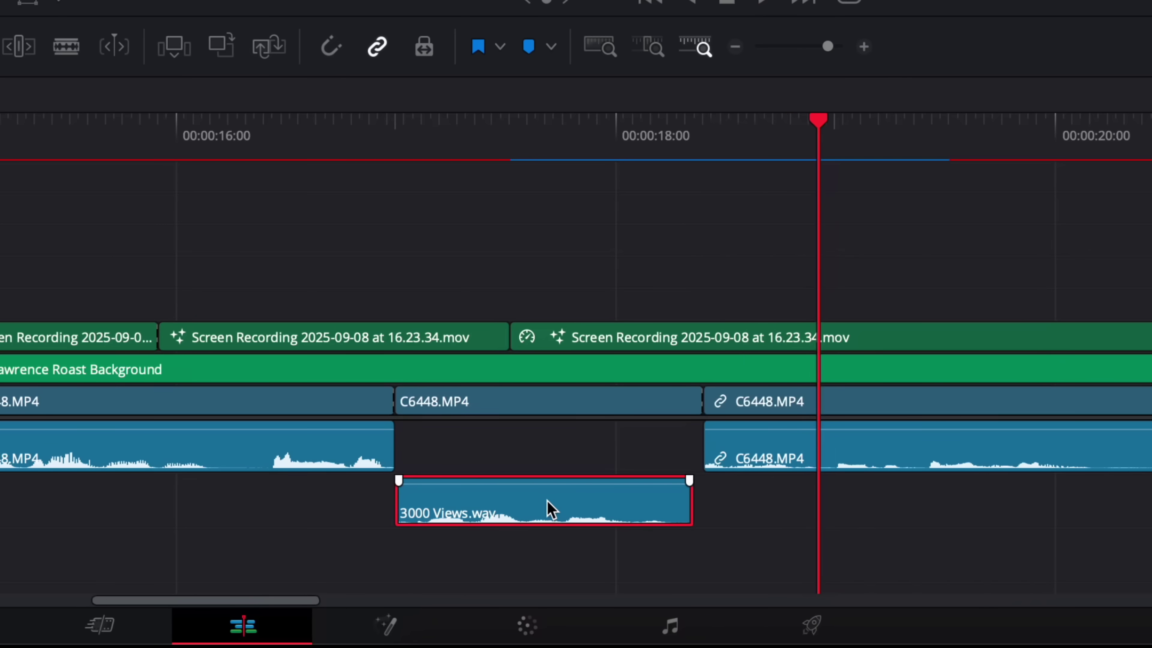
Voice-convert 3000 Views.wav with the custom trained voice model and render it.
{"action": "right_click", "coordinate": [550, 508]}
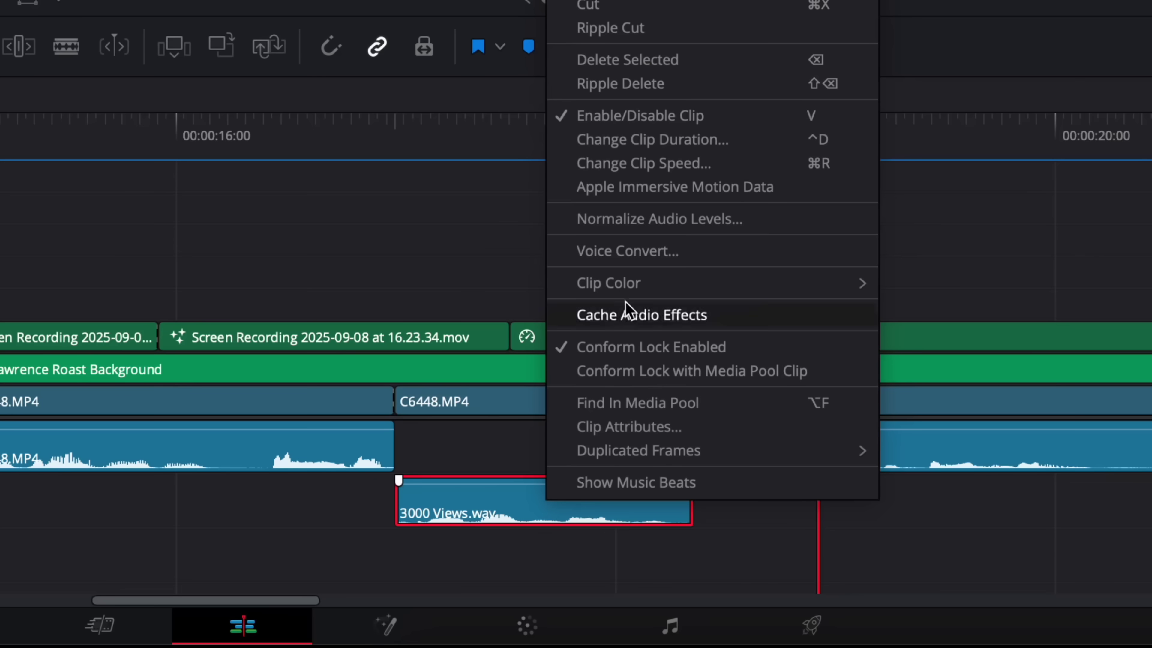
{"action": "left_click", "coordinate": [634, 251]}
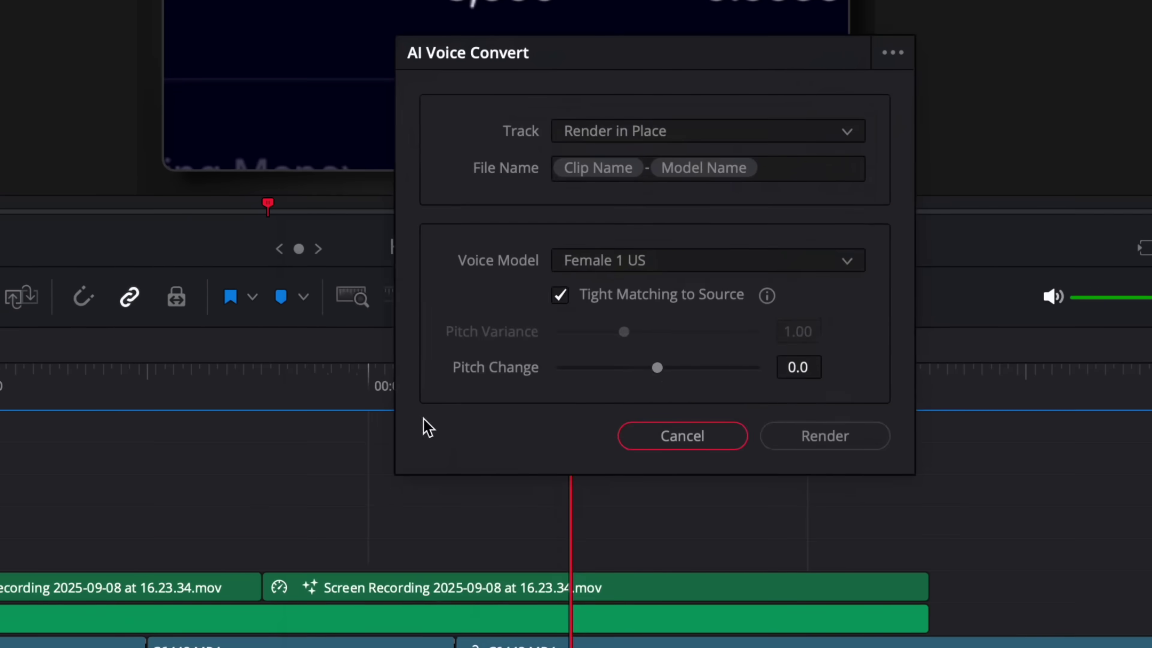
{"action": "left_click", "coordinate": [566, 320]}
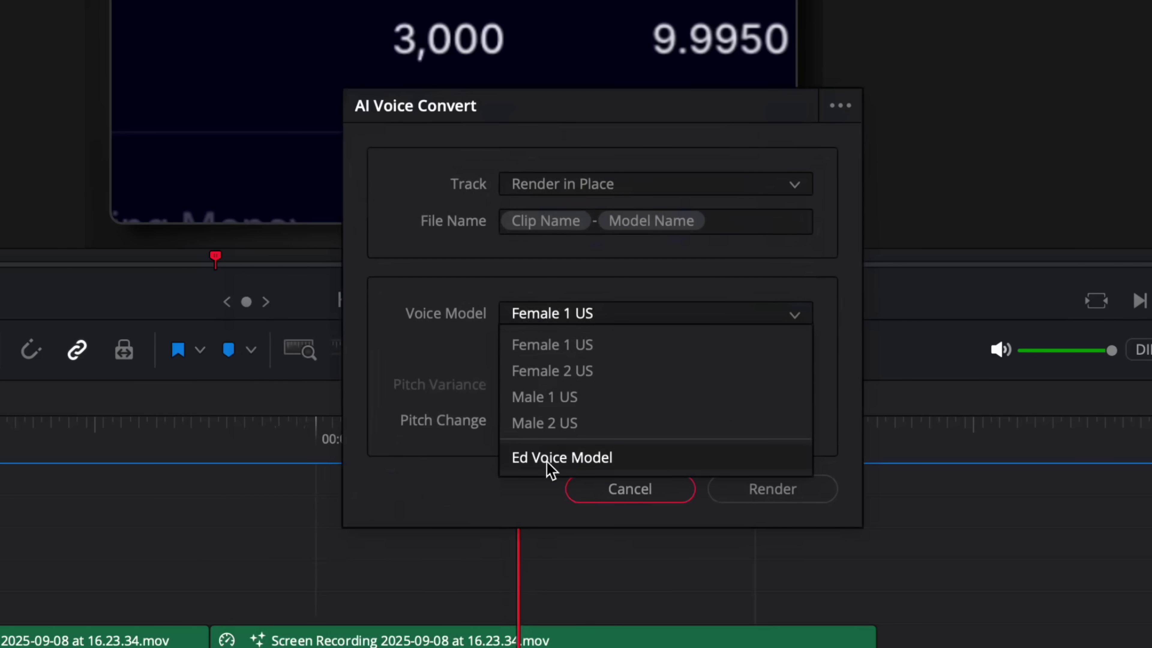
{"action": "left_click", "coordinate": [550, 459]}
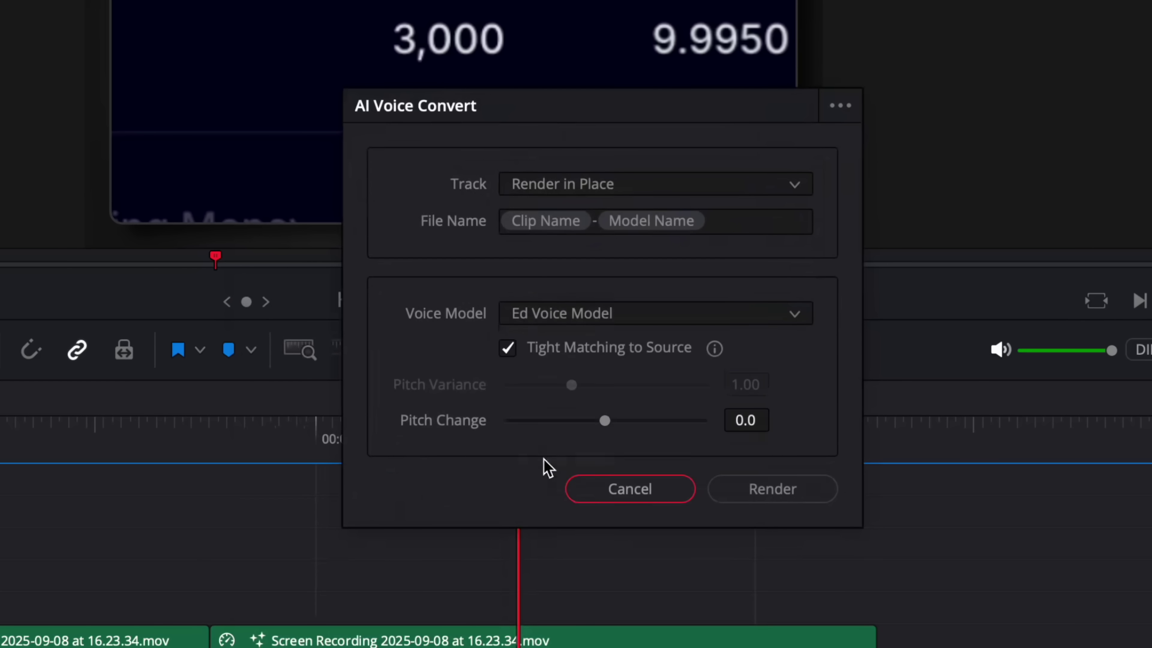
{"action": "left_click", "coordinate": [759, 492]}
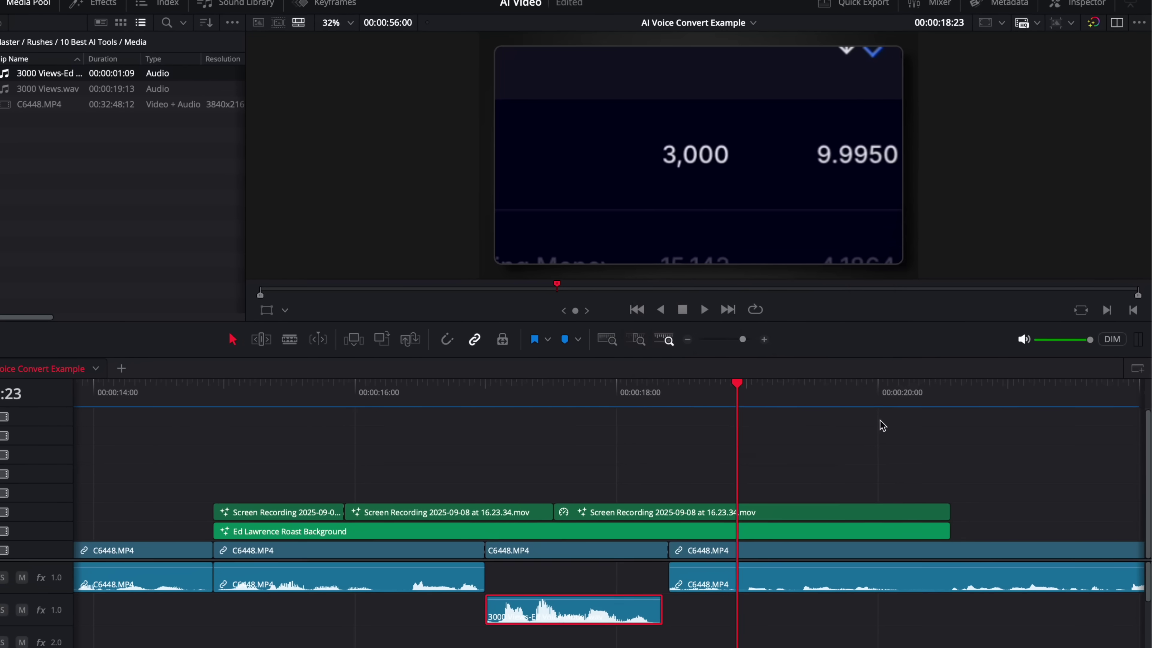
{"action": "key", "text": "space"}
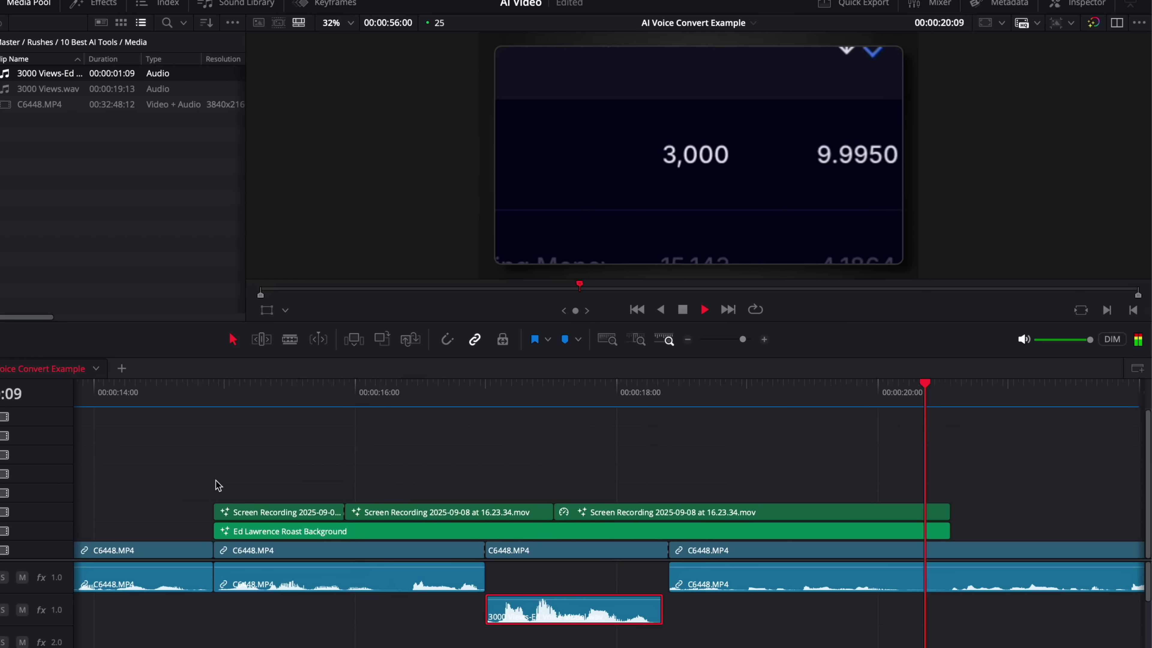
{"action": "left_click", "coordinate": [215, 485]}
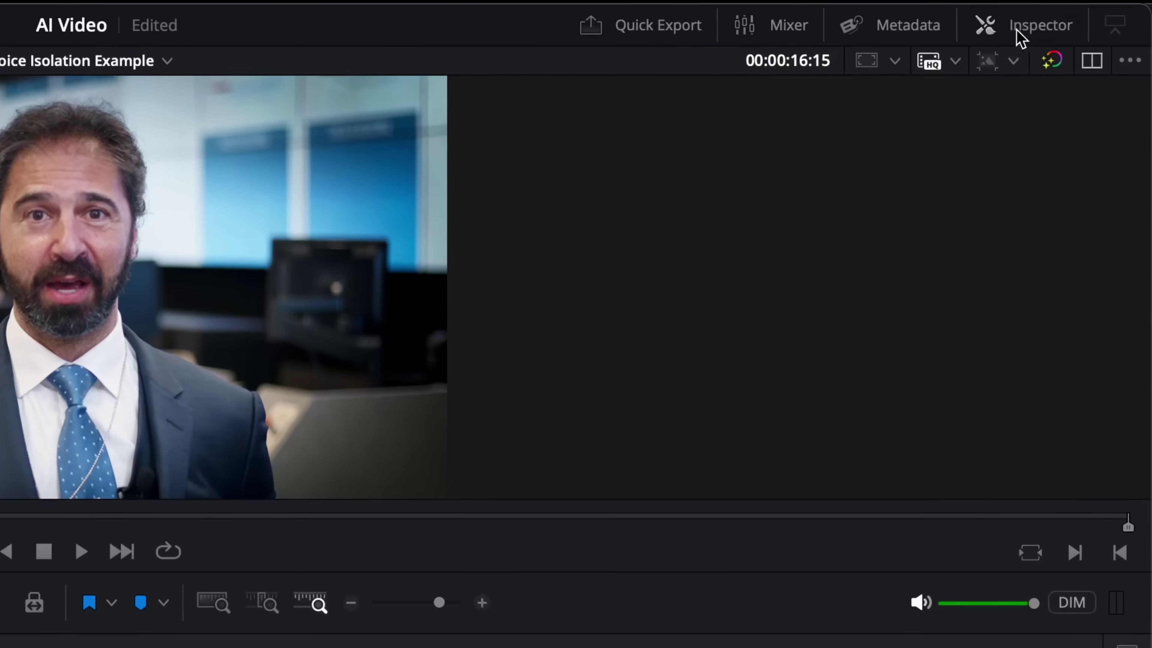
Turn on AI Voice Isolation for MVI_5530.MP4 in the Inspector's Audio tab.
{"action": "left_click", "coordinate": [1018, 33]}
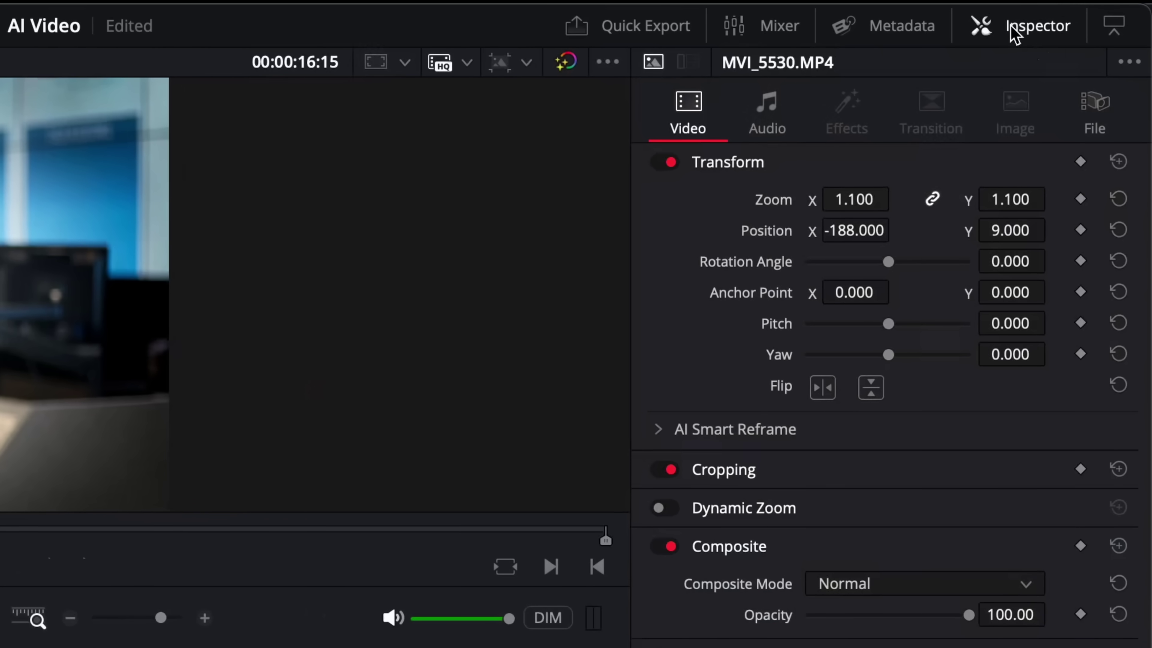
{"action": "left_click", "coordinate": [759, 124]}
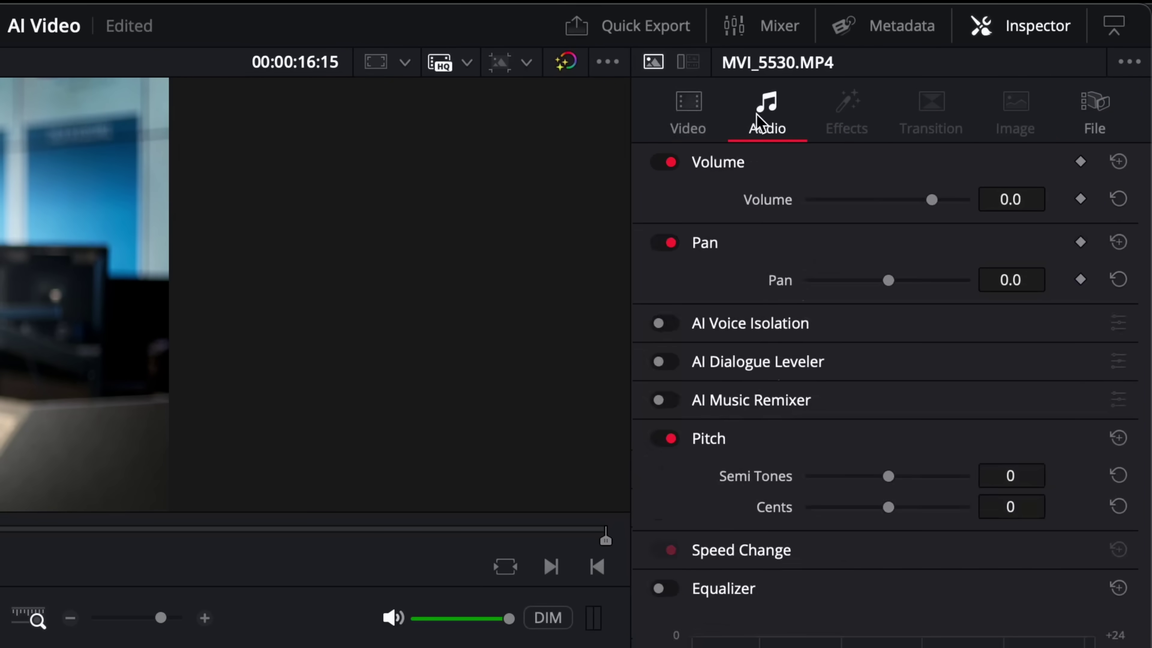
{"action": "left_click", "coordinate": [672, 325]}
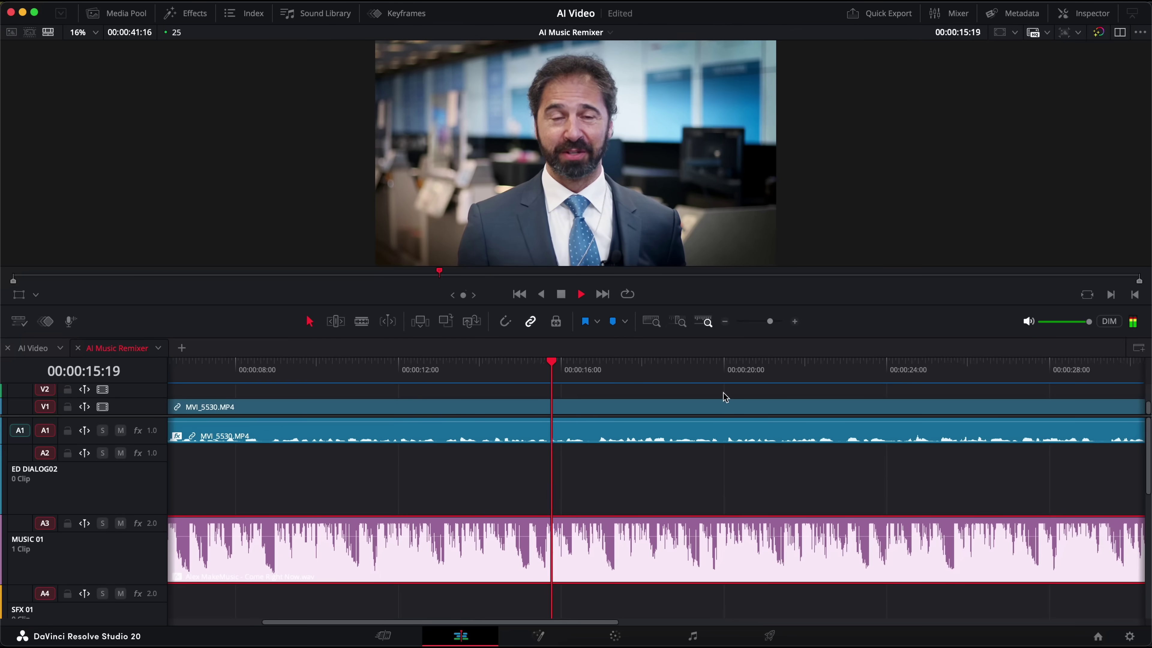
Enable AI Music Remixer on MUSIC 01 and lower its Drums stem to -9.8.
{"action": "left_click", "coordinate": [1084, 13]}
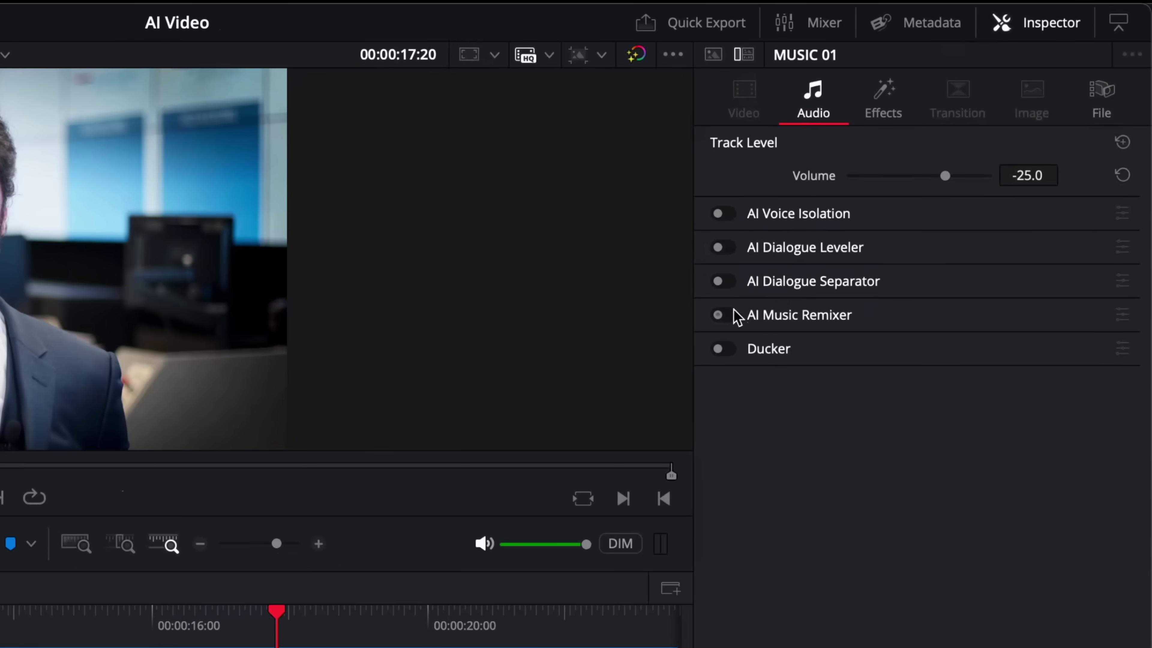
{"action": "left_click", "coordinate": [737, 317]}
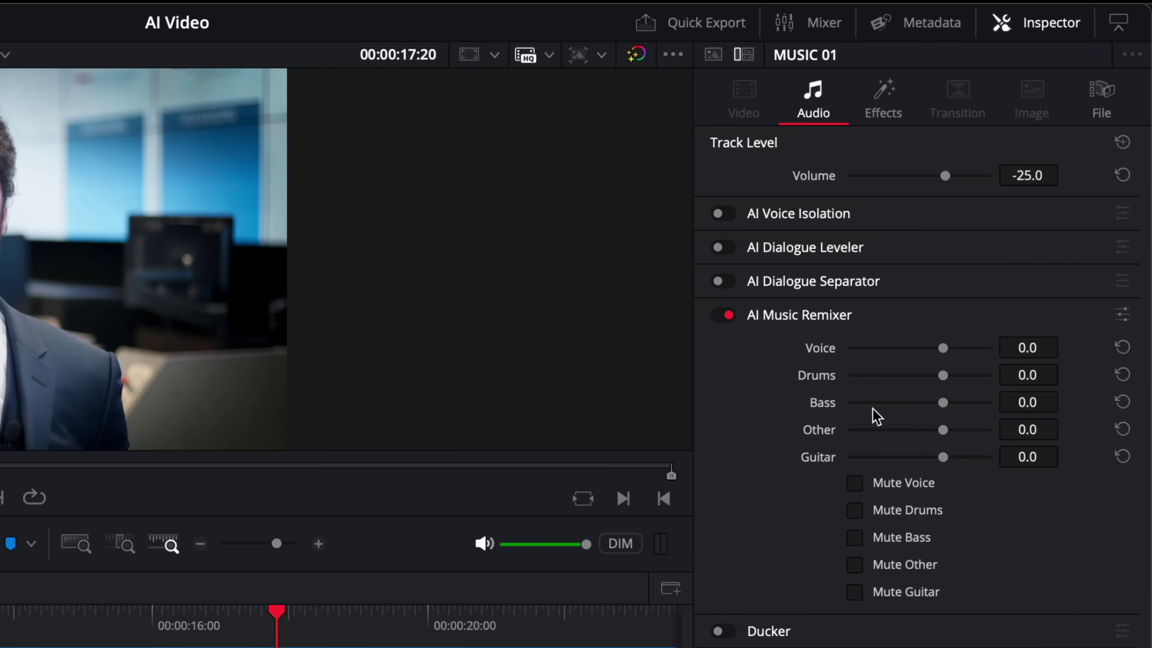
{"action": "left_click", "coordinate": [854, 511]}
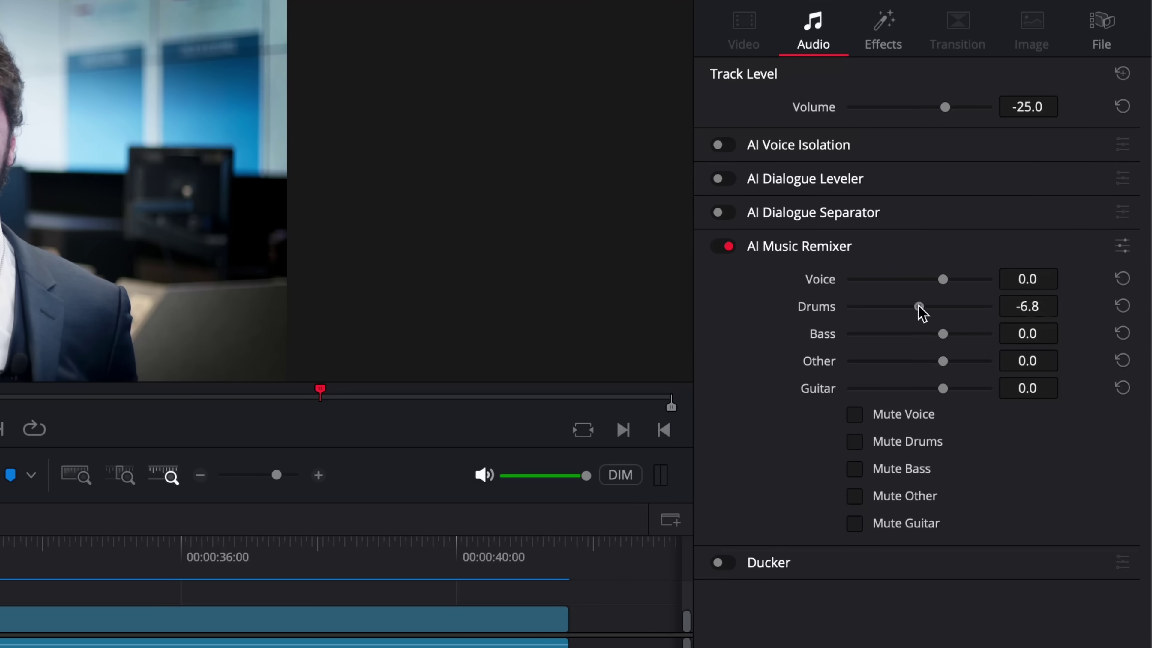
{"action": "left_click_drag", "start_coordinate": [910, 307], "coordinate": [908, 307]}
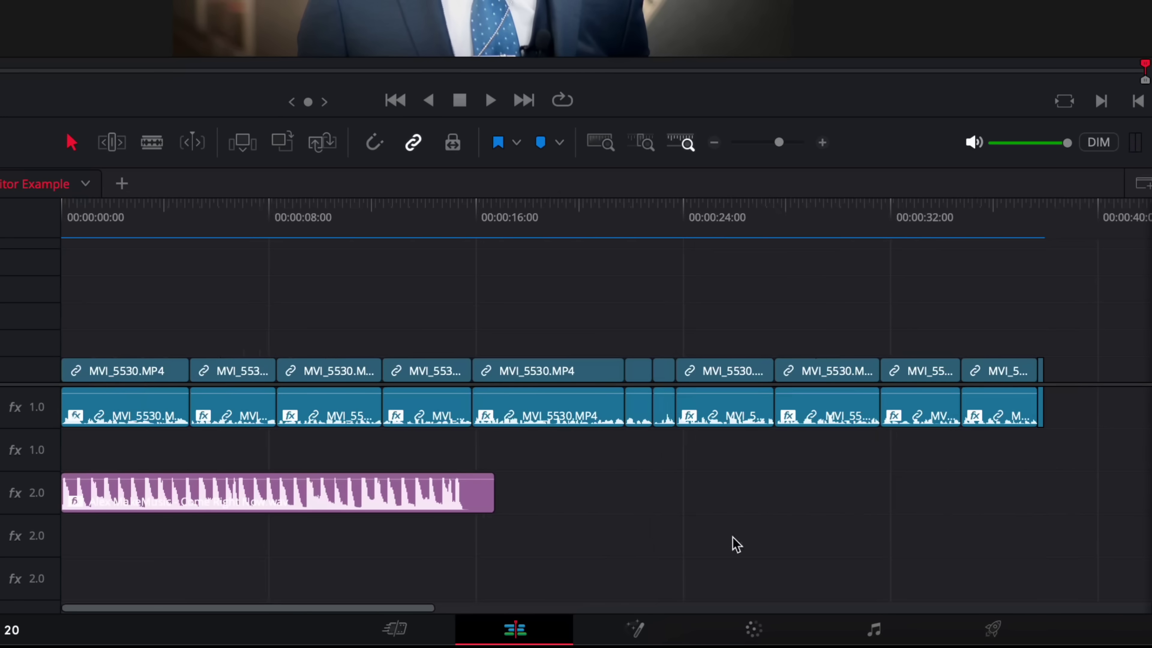
Manually overlap and trim a second copy of the music to line up the join.
{"action": "left_click_drag", "start_coordinate": [181, 493], "coordinate": [708, 536]}
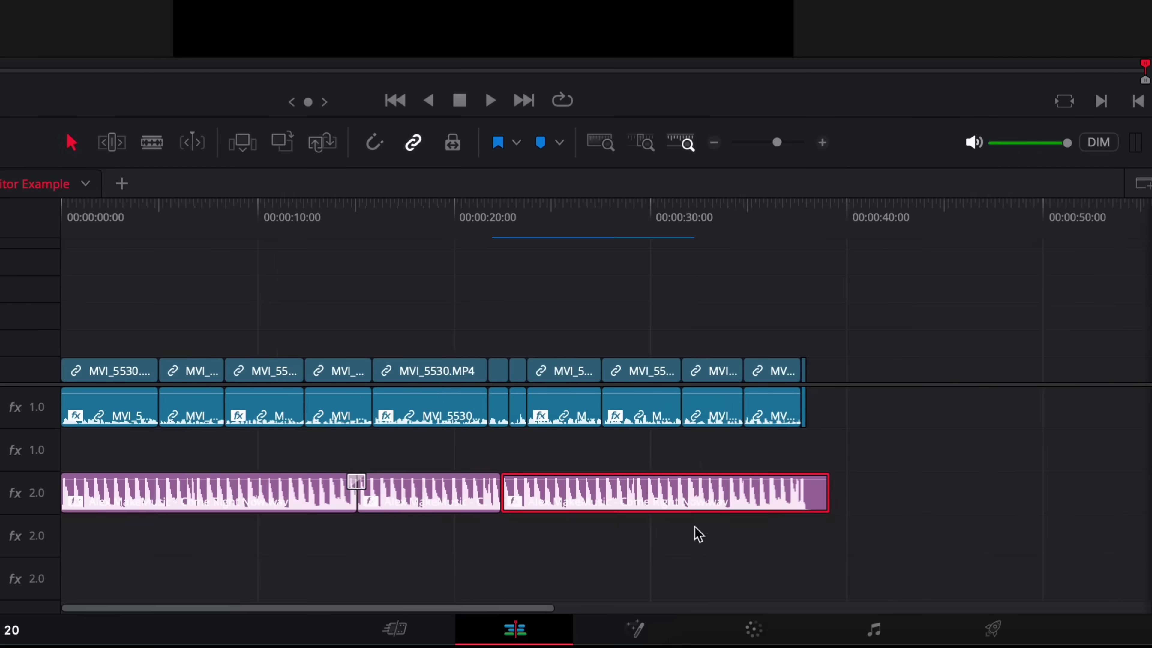
{"action": "left_click_drag", "start_coordinate": [506, 489], "coordinate": [567, 489]}
{"action": "key", "text": "shift+z"}
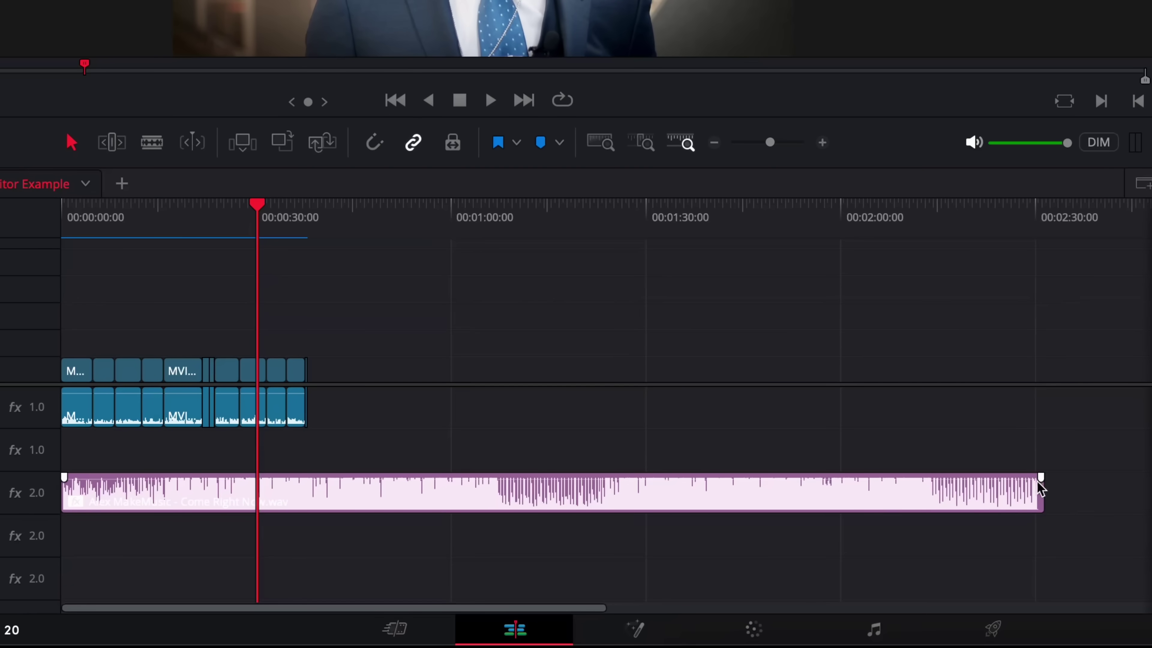
Shorten the full-length music clip to the edit, try Versions 2–4, and extend its end to the video.
{"action": "left_click", "coordinate": [1029, 492]}
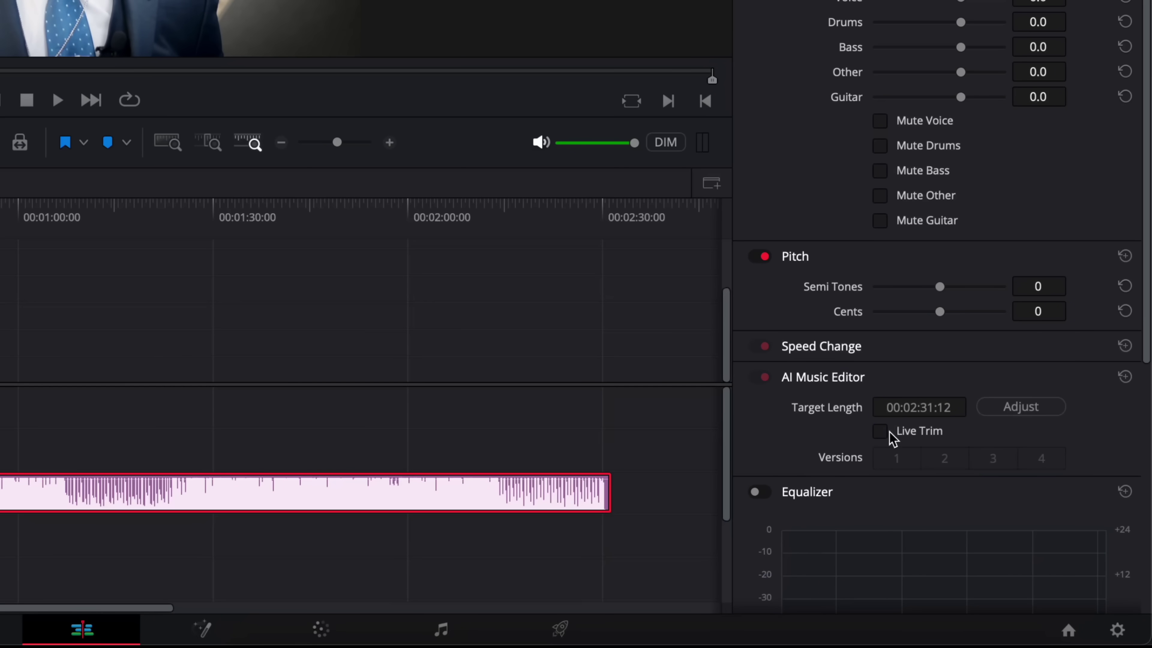
{"action": "left_click_drag", "start_coordinate": [609, 492], "coordinate": [0, 491]}
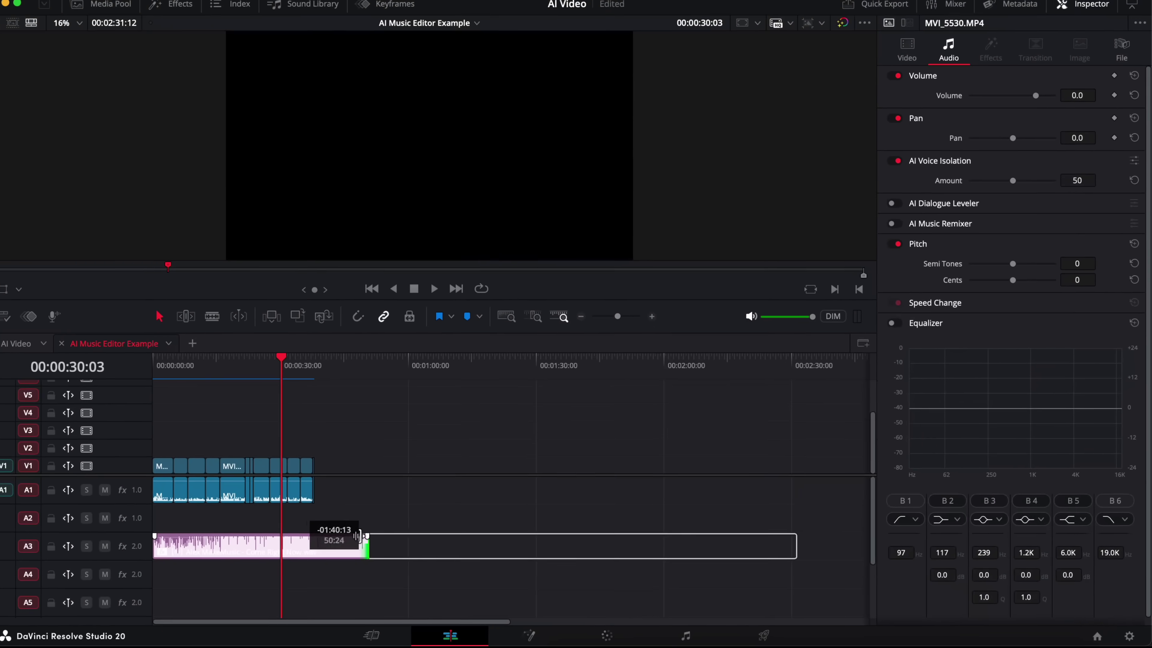
{"action": "left_click_drag", "start_coordinate": [358, 537], "coordinate": [314, 537]}
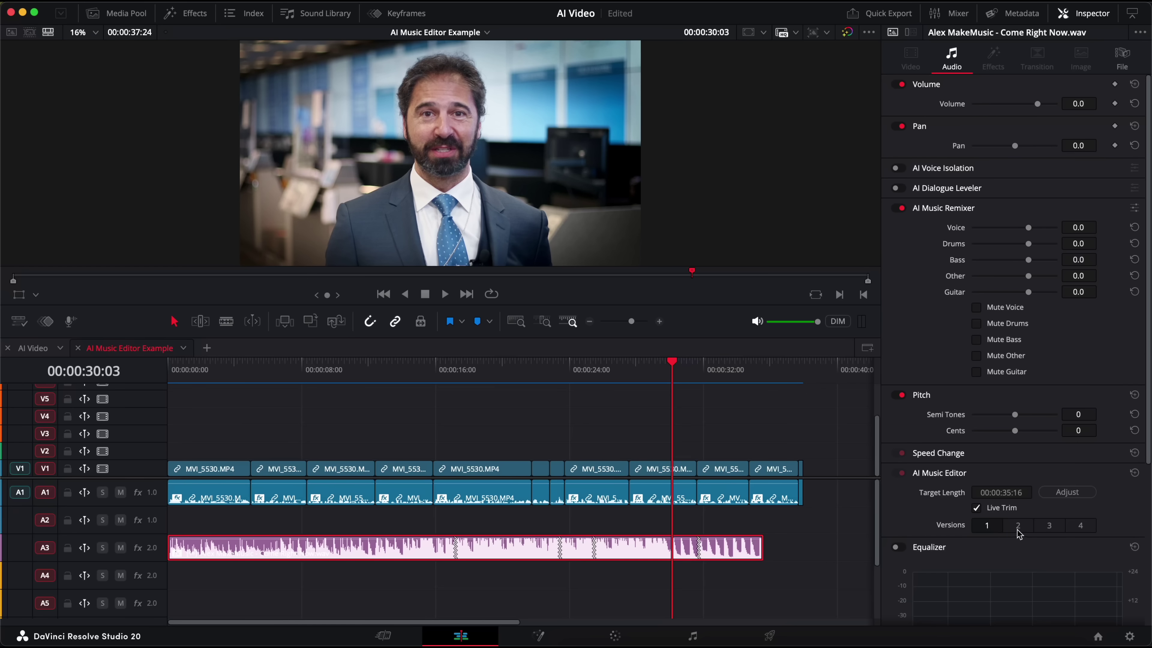
{"action": "left_click", "coordinate": [1028, 529]}
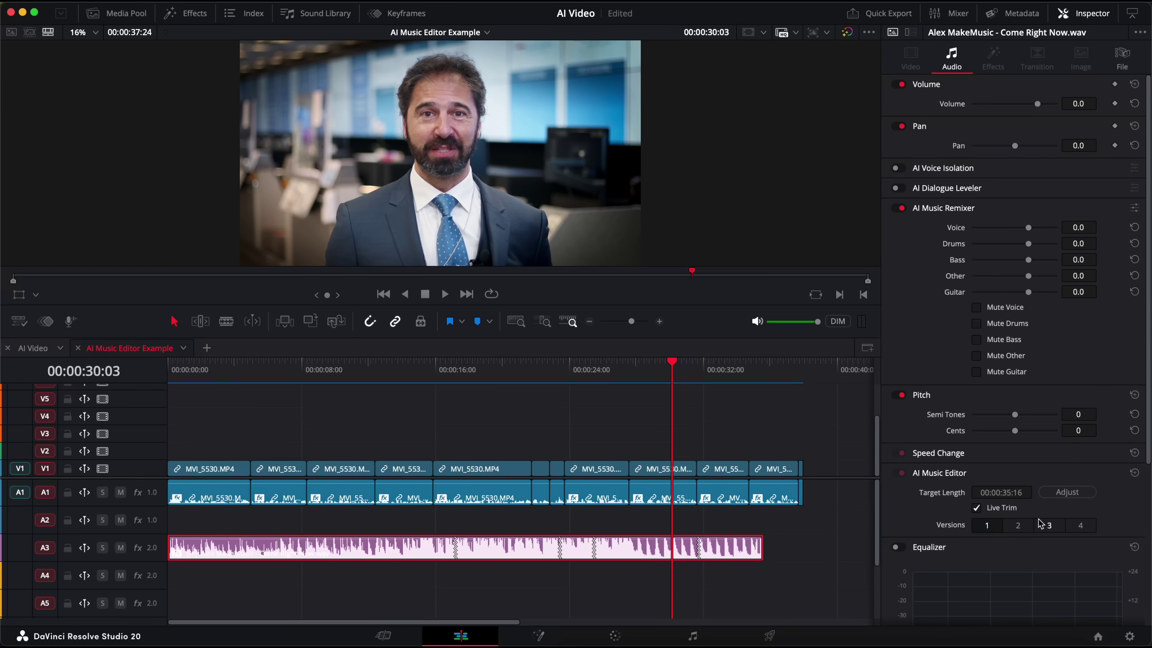
{"action": "left_click", "coordinate": [1043, 525]}
{"action": "left_click", "coordinate": [1079, 527]}
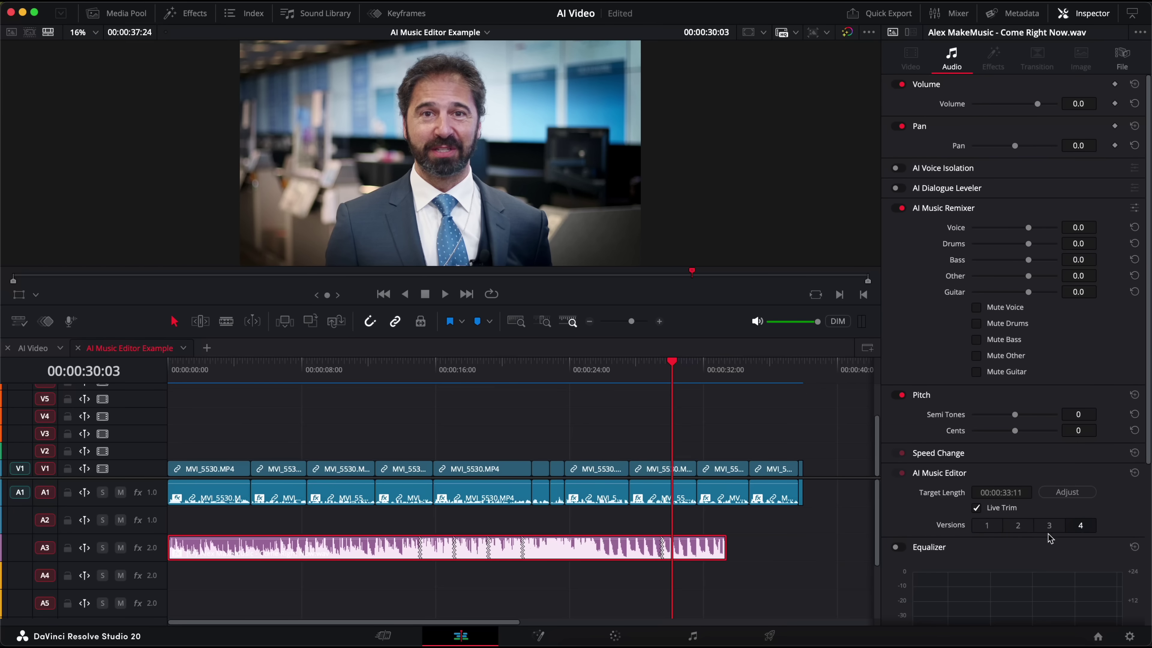
{"action": "left_click_drag", "start_coordinate": [725, 548], "coordinate": [802, 551]}
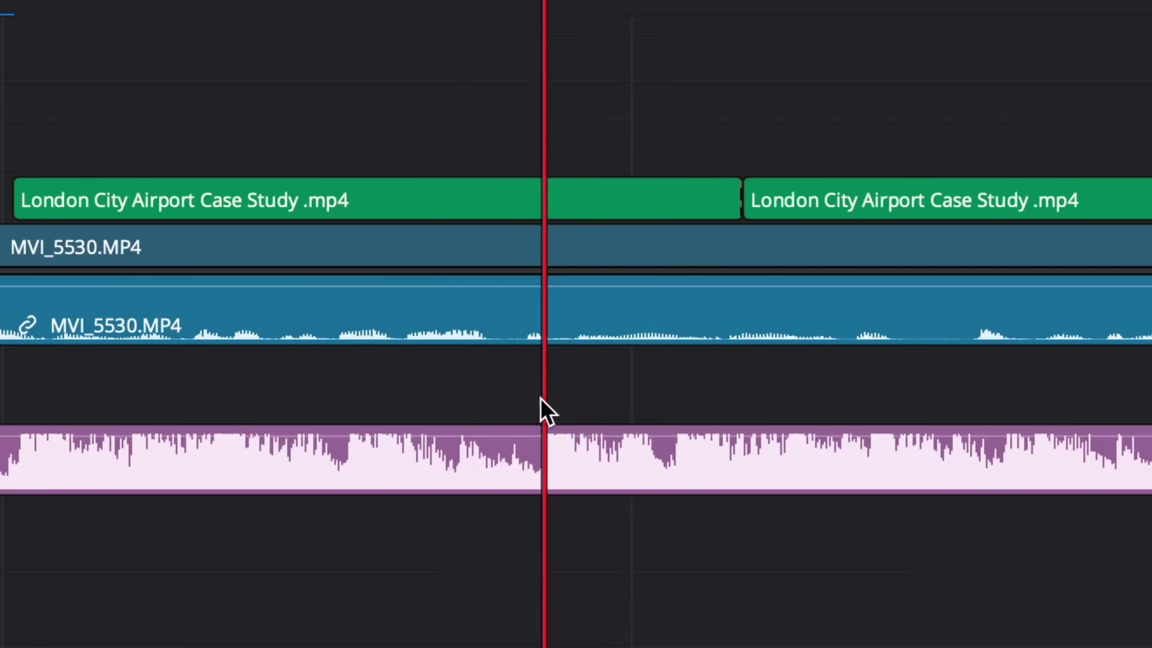
Move the second London City Airport Case Study clip left until it snaps to the playhead.
{"action": "left_click_drag", "start_coordinate": [783, 215], "coordinate": [572, 217]}
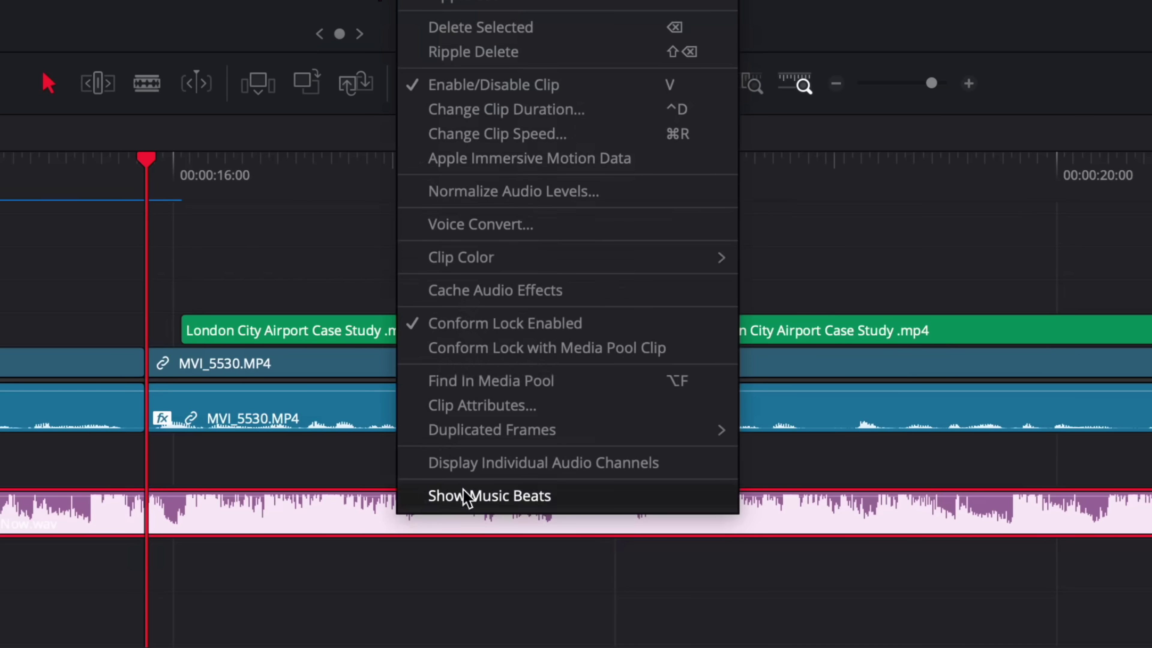
Turn on Show Music Beats for the music clip to display its beat markers.
{"action": "left_click", "coordinate": [469, 500]}
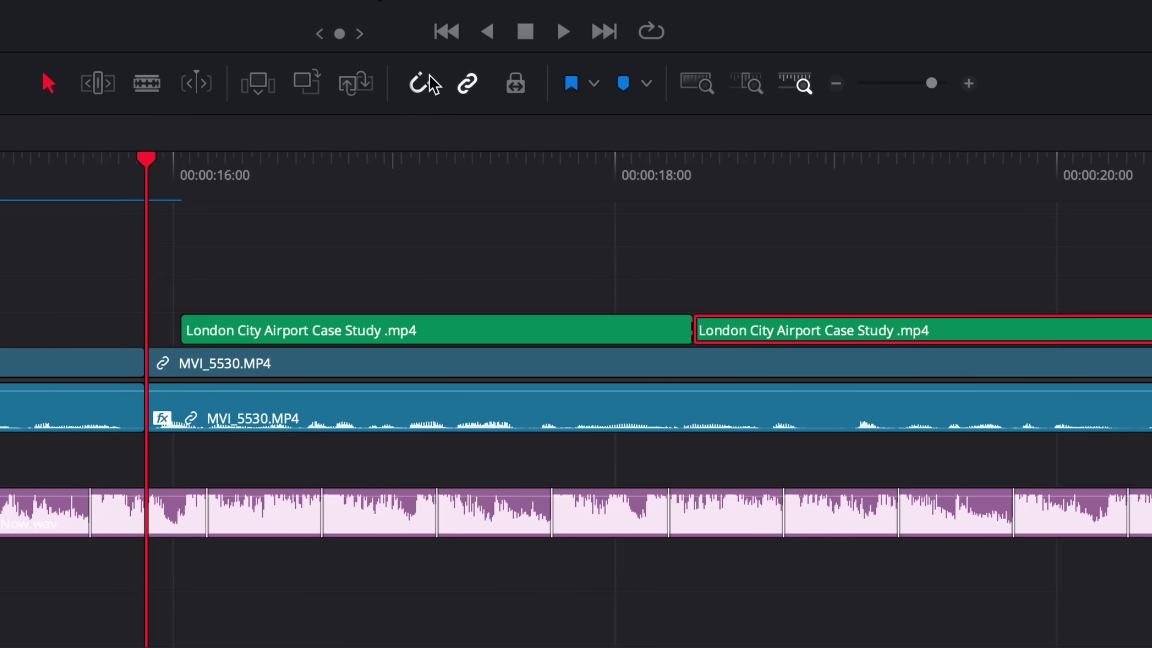
Snap the airport clips onto music beats, adding a third clip and trimming the first clip's start.
{"action": "left_click_drag", "start_coordinate": [730, 330], "coordinate": [596, 335]}
{"action": "left_click_drag", "start_coordinate": [1149, 331], "coordinate": [821, 359]}
{"action": "left_click_drag", "start_coordinate": [182, 330], "coordinate": [321, 330]}
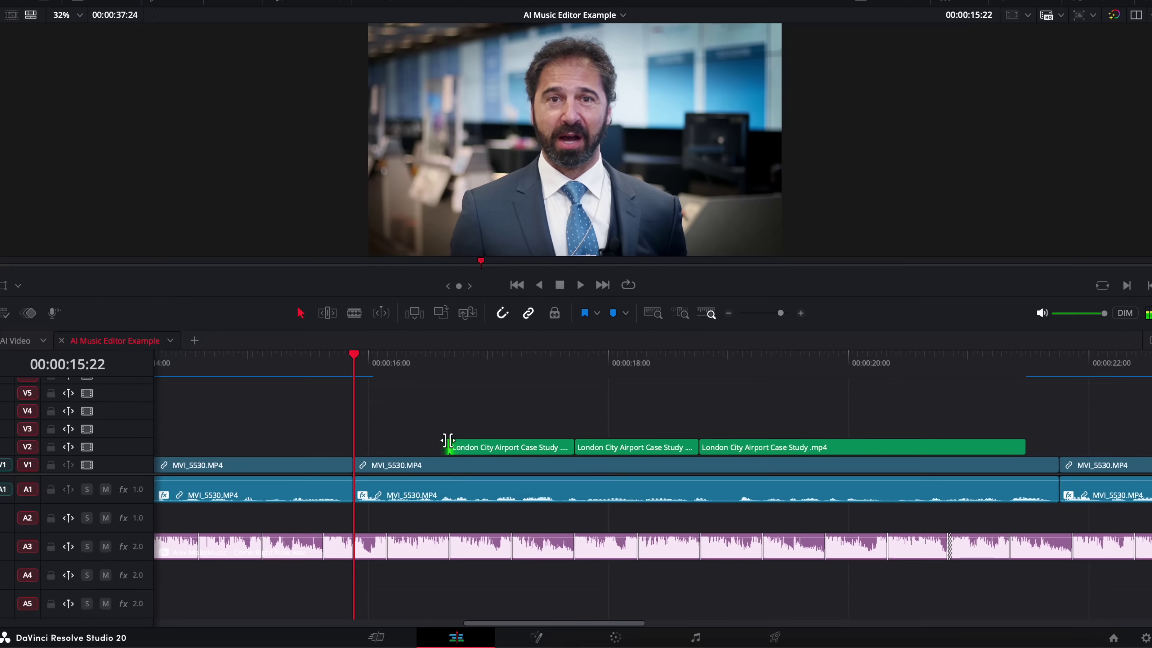
Play back the beat-cut B-roll, then hide the music beat markers again.
{"action": "key", "text": "space"}
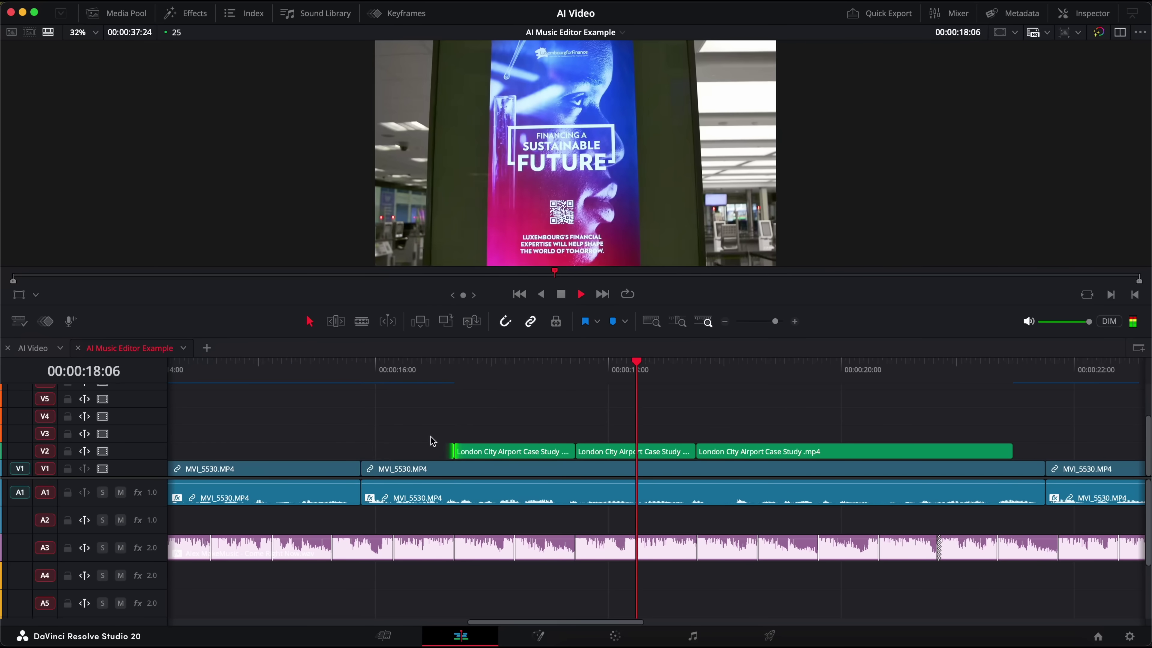
{"action": "key", "text": "space"}
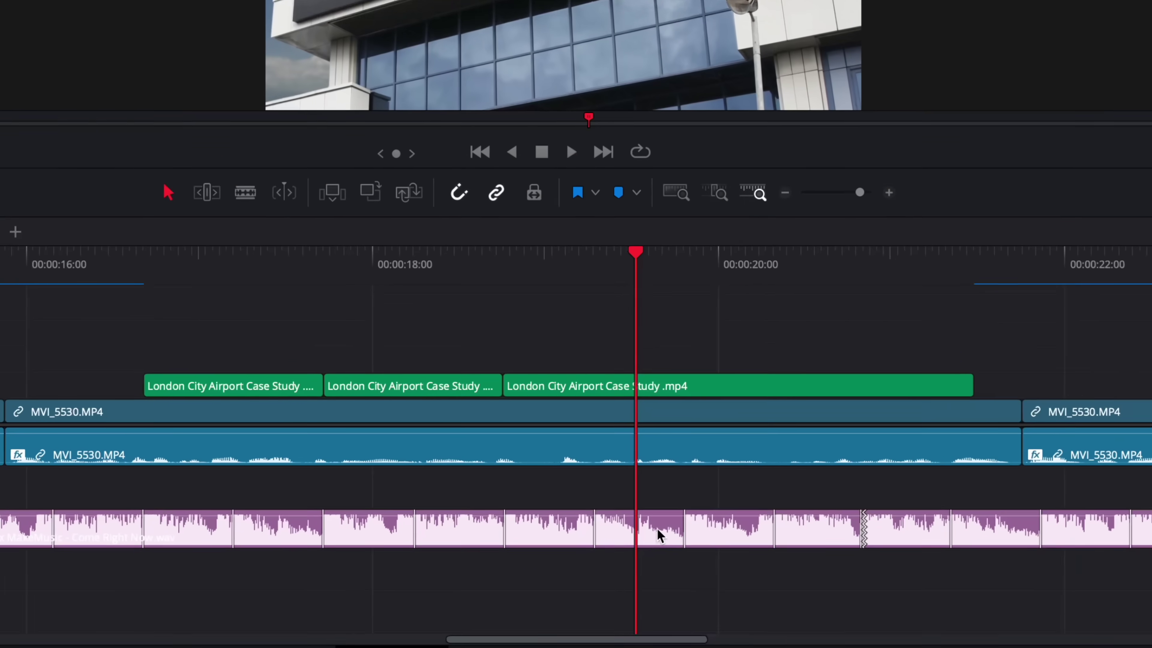
{"action": "right_click", "coordinate": [639, 549]}
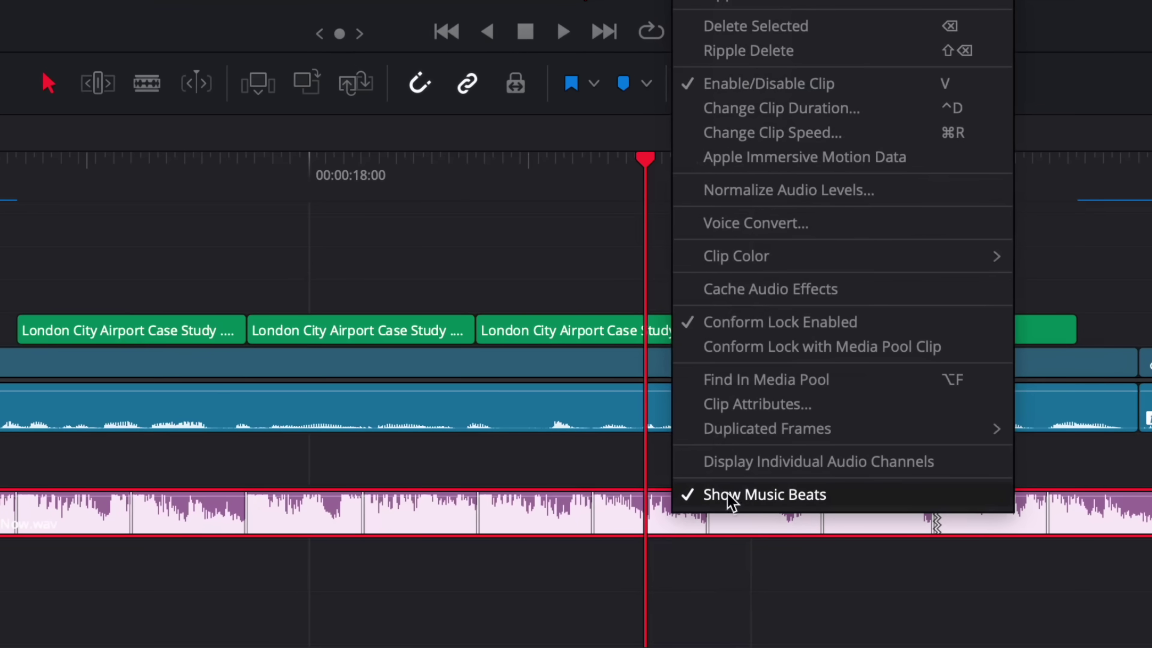
{"action": "left_click", "coordinate": [689, 499]}
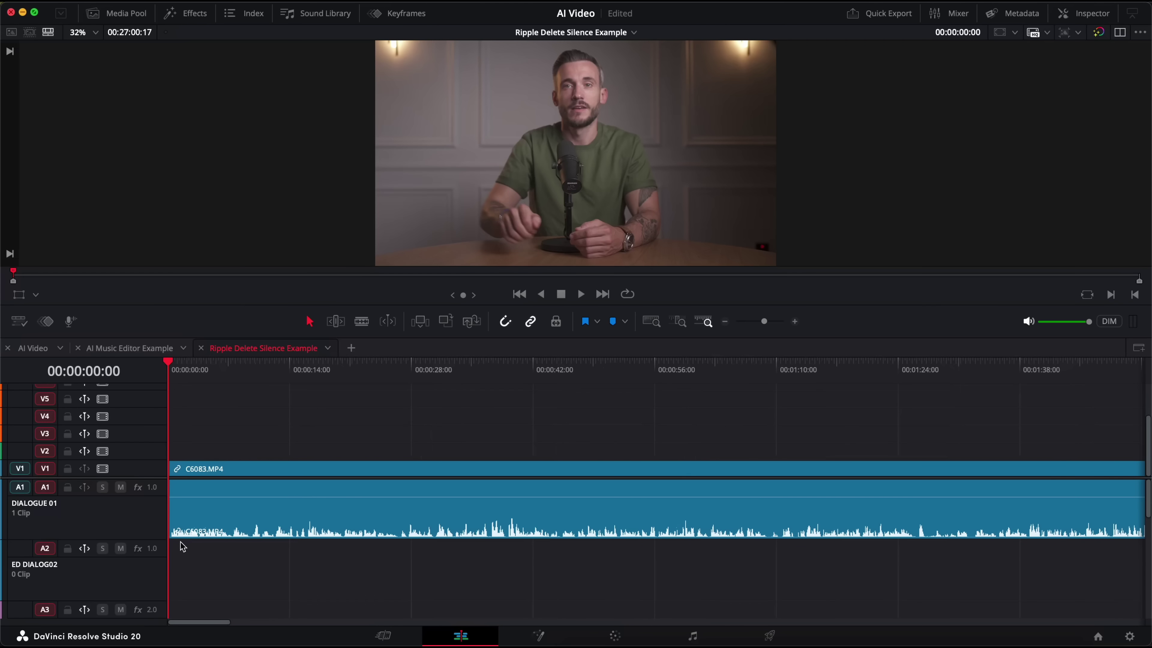
Blade the C6083.MP4 interview at both ends of the pause near 1:32 and ripple-delete the silent piece.
{"action": "key", "text": "space"}
{"action": "key", "text": "super+equal"}
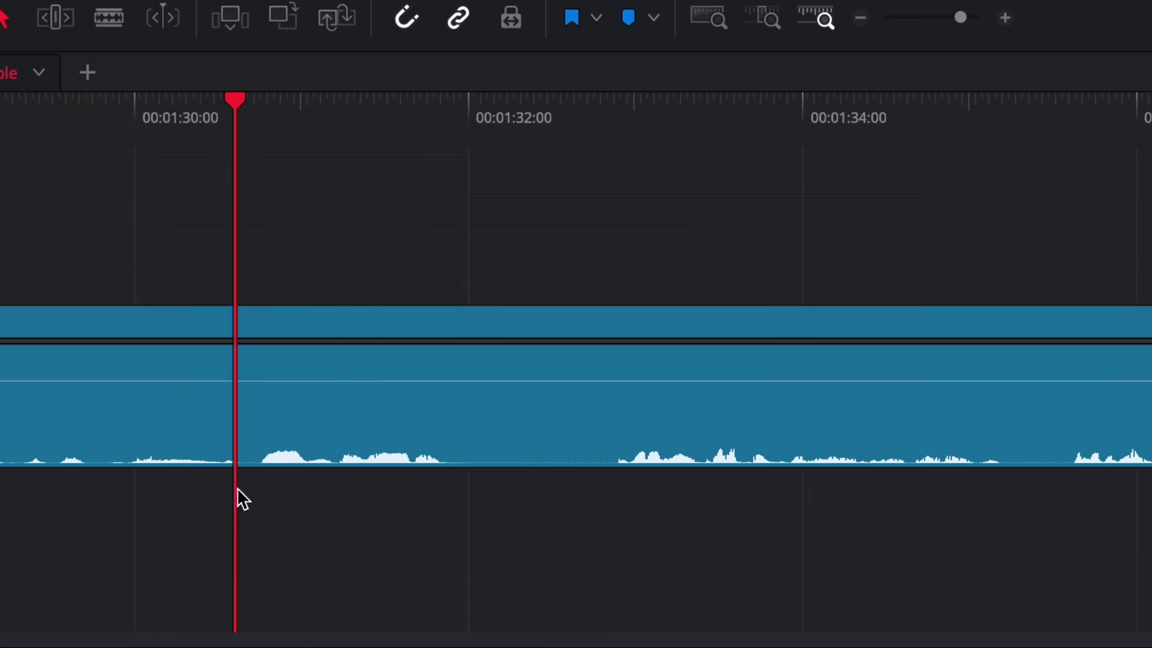
{"action": "left_click", "coordinate": [466, 456]}
{"action": "left_click", "coordinate": [462, 447]}
{"action": "key", "text": "ctrl+b"}
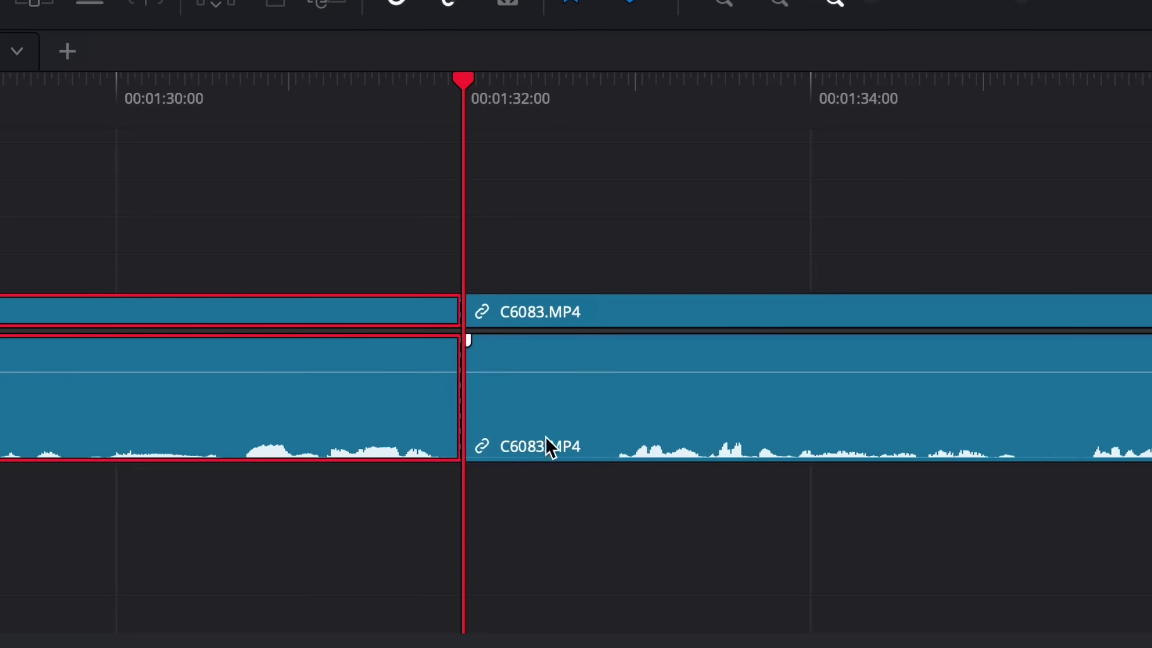
{"action": "left_click", "coordinate": [615, 456]}
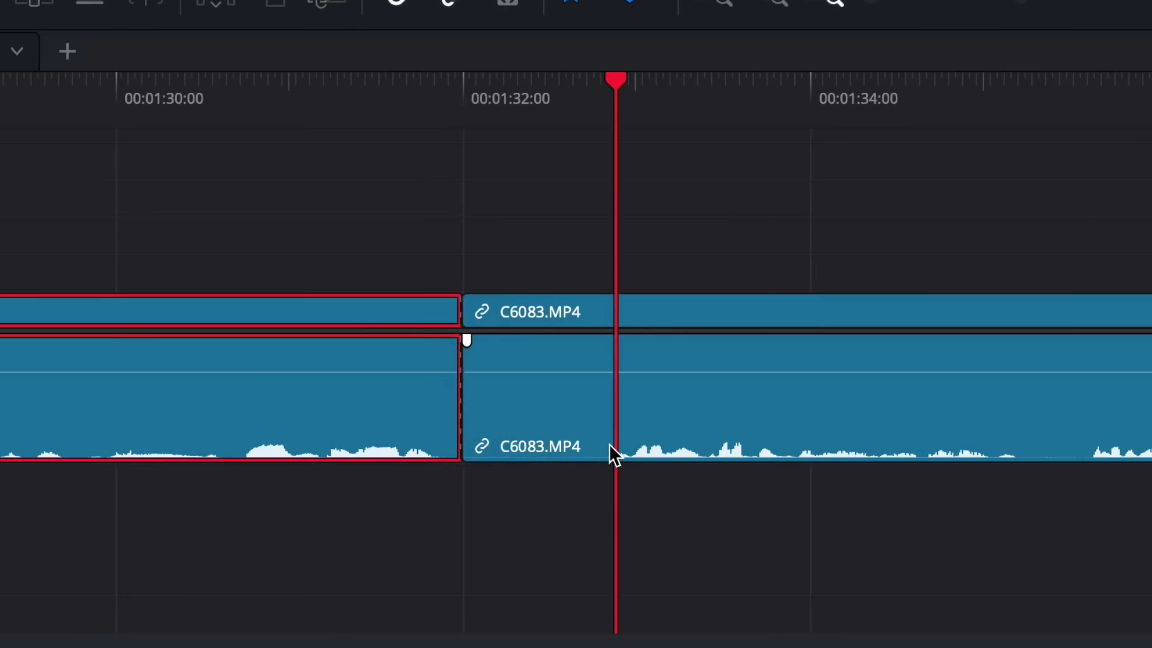
{"action": "left_click", "coordinate": [609, 447]}
{"action": "key", "text": "ctrl+b"}
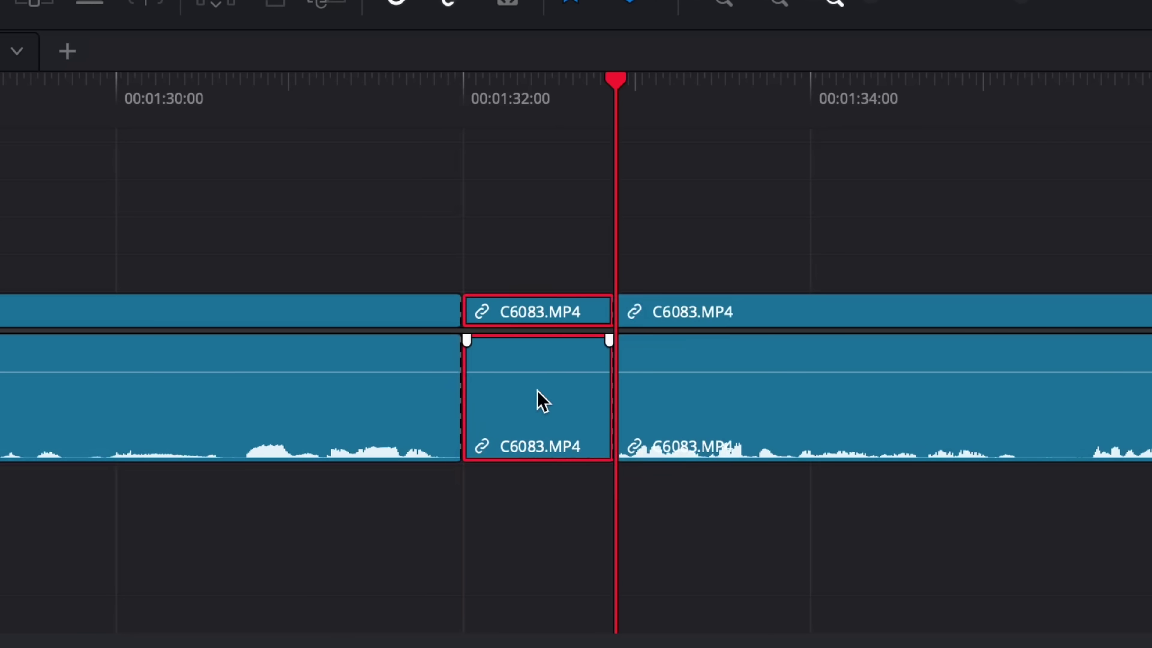
{"action": "key", "text": "Delete"}
{"action": "left_click", "coordinate": [276, 521]}
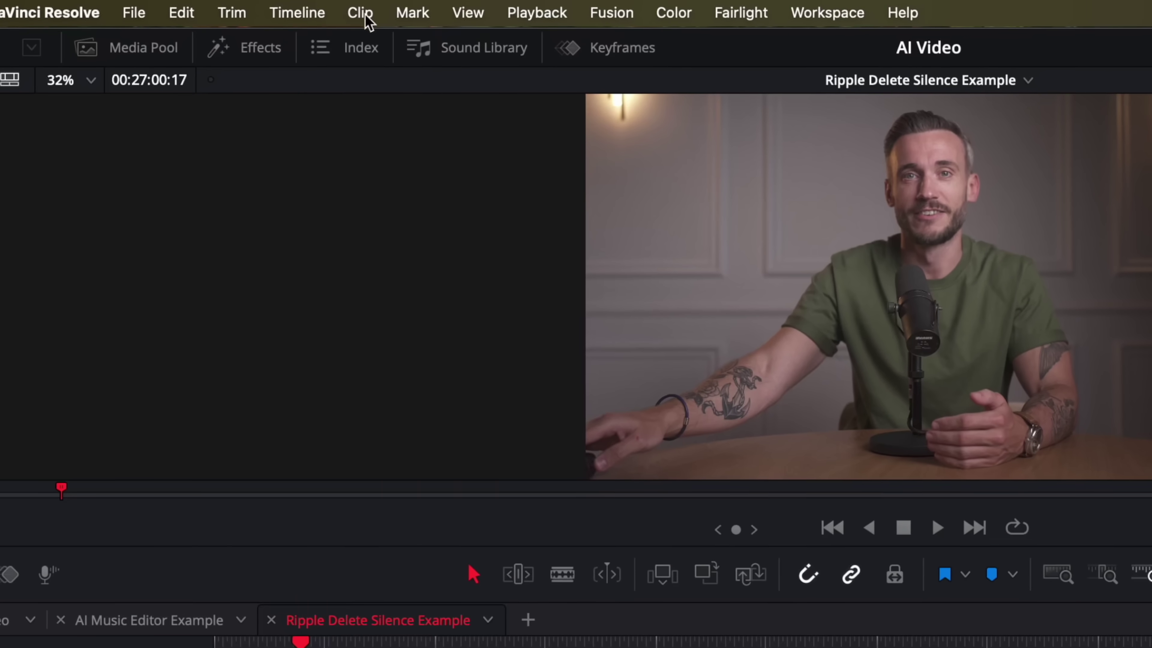
Open the Remove Silence dialog for the C6083.MP4 clip.
{"action": "left_click", "coordinate": [287, 9]}
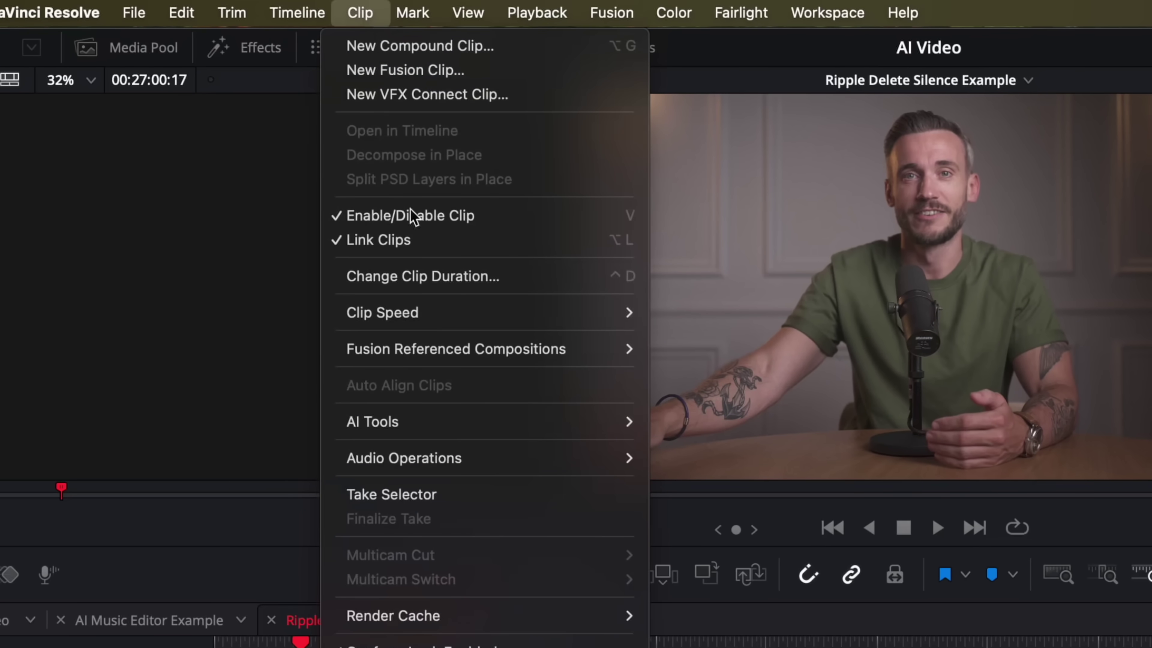
{"action": "mouse_move", "coordinate": [442, 467]}
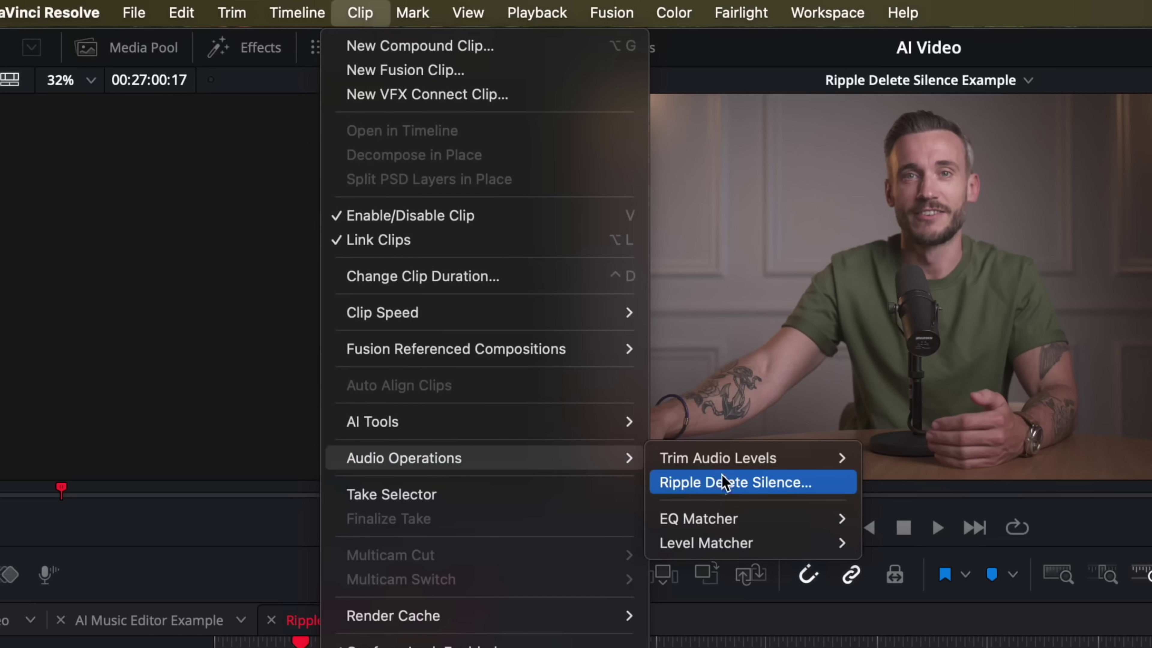
{"action": "left_click", "coordinate": [727, 484]}
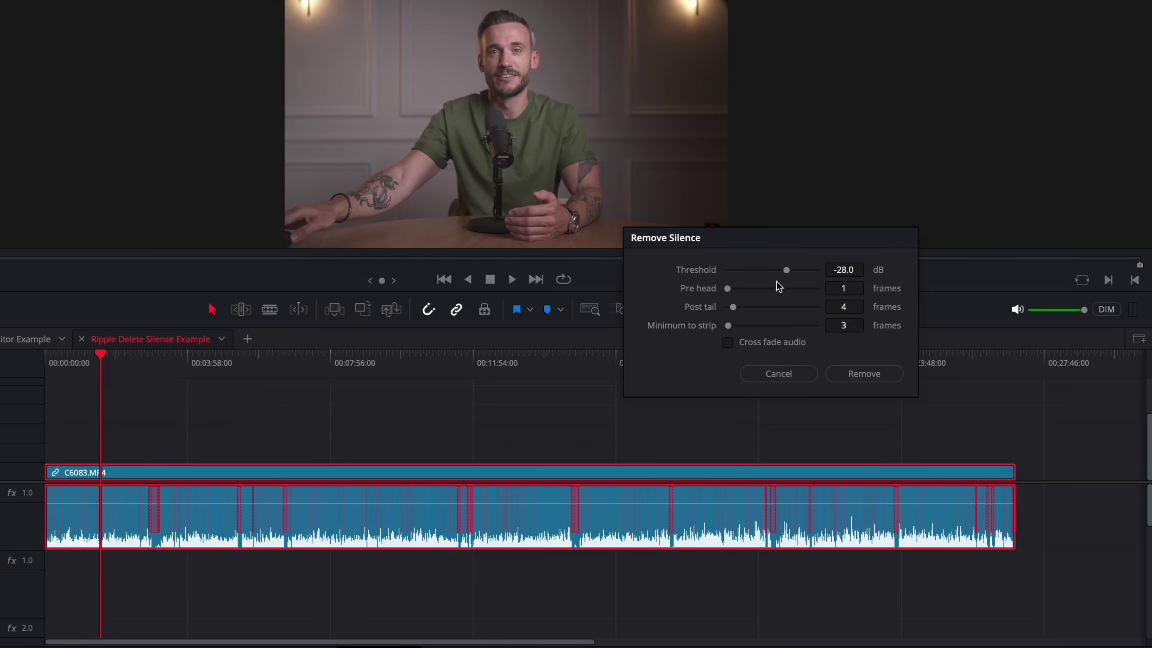
{"action": "scroll", "coordinate": [543, 476], "scroll_direction": "up", "scroll_amount": 4}
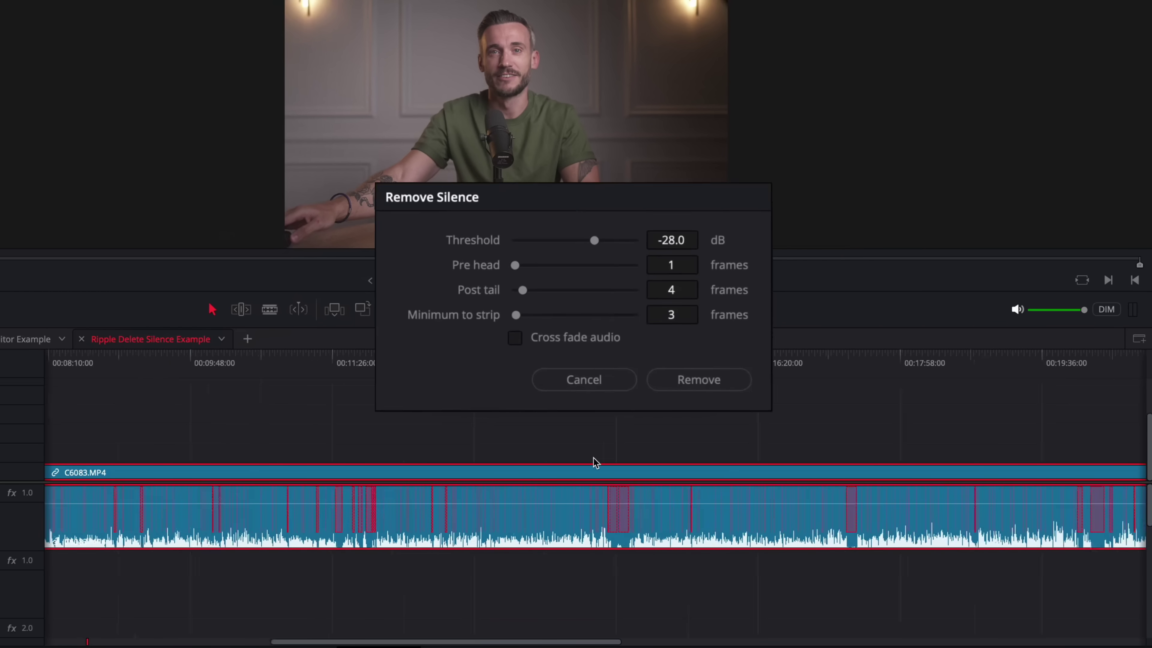
{"action": "scroll", "coordinate": [593, 462], "scroll_direction": "up", "scroll_amount": 10}
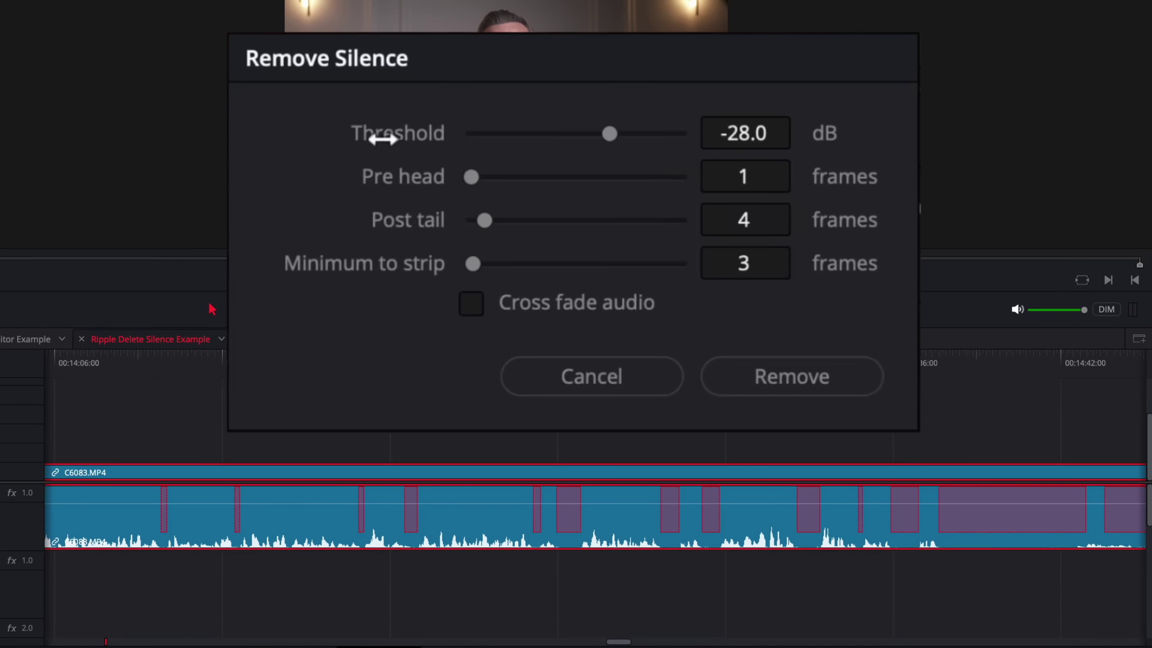
Lower the silence threshold from -28.0 to -34.0 dB.
{"action": "mouse_move", "coordinate": [610, 133]}
{"action": "left_mouse_down"}
{"action": "mouse_move", "coordinate": [540, 132]}
{"action": "mouse_move", "coordinate": [672, 131]}
{"action": "mouse_move", "coordinate": [610, 132]}
{"action": "left_mouse_up"}
{"action": "left_click", "coordinate": [752, 134]}
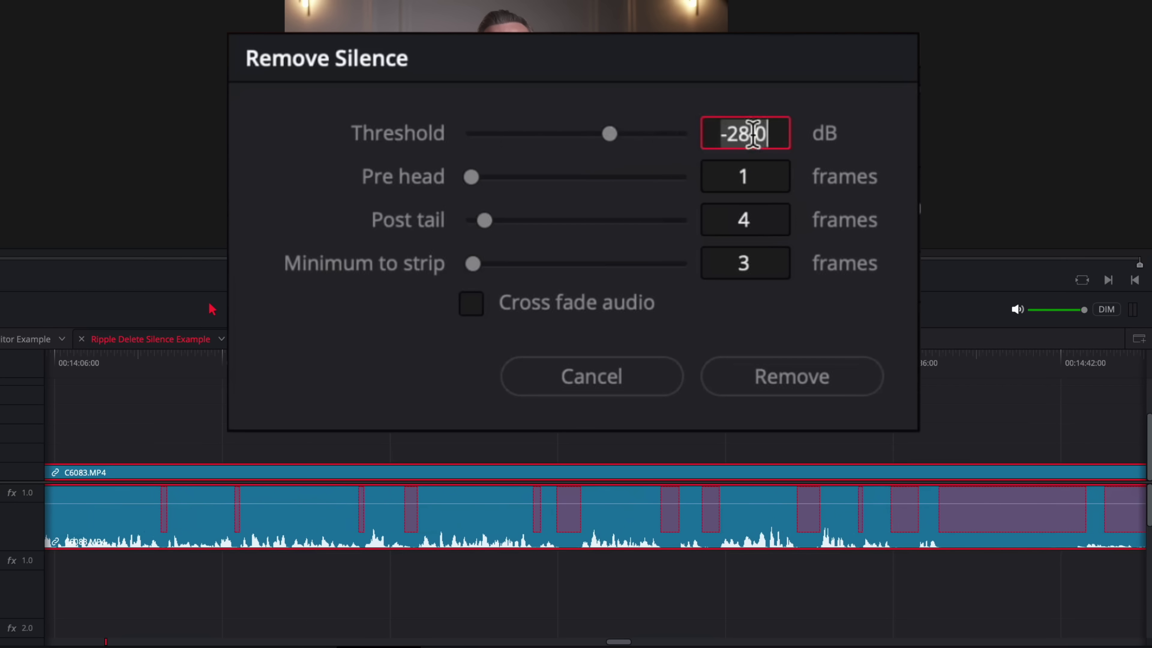
{"action": "left_click_drag", "start_coordinate": [752, 135], "coordinate": [753, 133]}
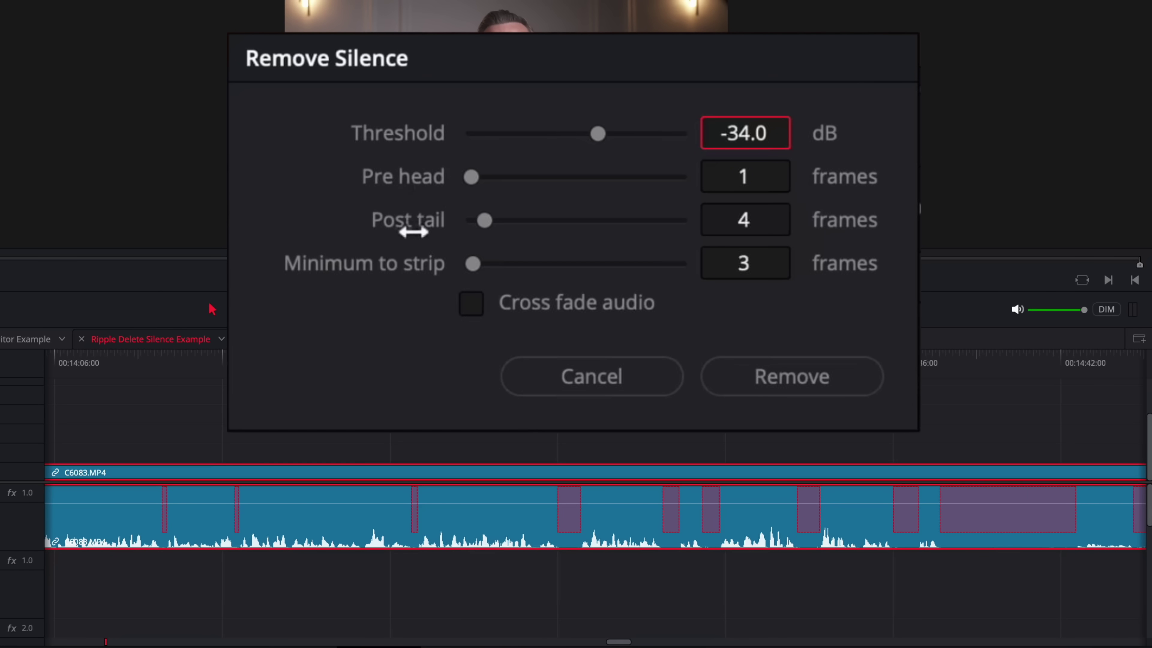
Set Pre head to 2, Post tail to 4 and Minimum to strip to 10 frames.
{"action": "left_click_drag", "start_coordinate": [476, 184], "coordinate": [486, 220]}
{"action": "mouse_move", "coordinate": [465, 180]}
{"action": "left_mouse_down"}
{"action": "mouse_move", "coordinate": [473, 187]}
{"action": "mouse_move", "coordinate": [476, 175]}
{"action": "left_mouse_up"}
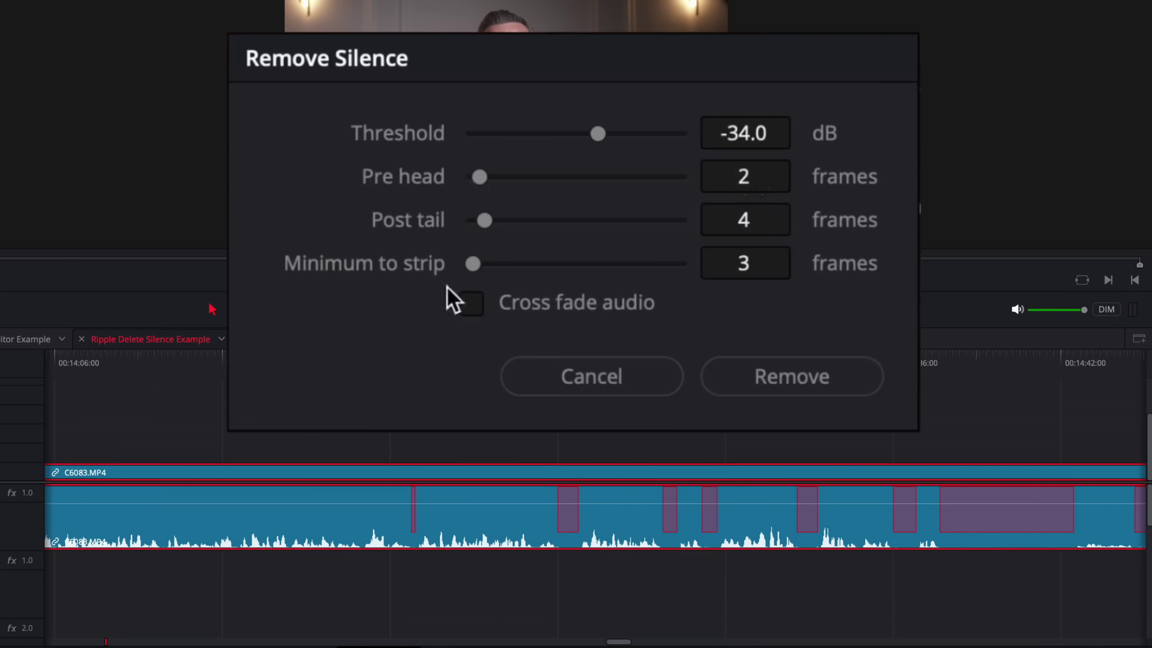
{"action": "left_click_drag", "start_coordinate": [484, 220], "coordinate": [492, 232]}
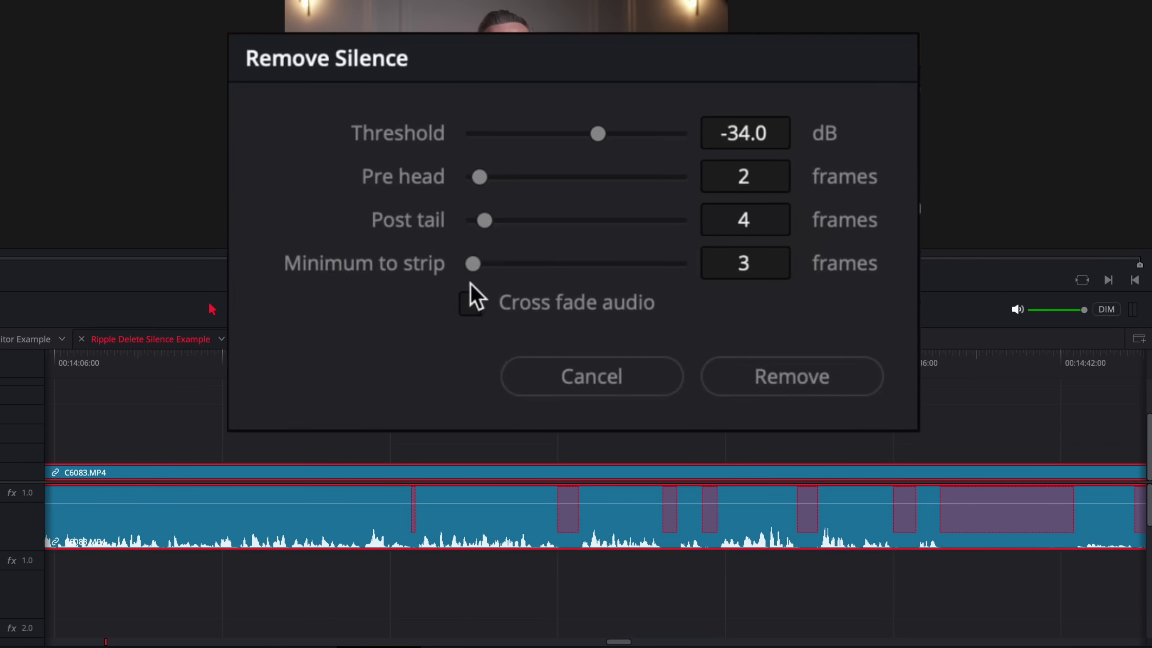
{"action": "mouse_move", "coordinate": [473, 264]}
{"action": "left_mouse_down"}
{"action": "mouse_move", "coordinate": [604, 264]}
{"action": "mouse_move", "coordinate": [494, 267]}
{"action": "left_mouse_up"}
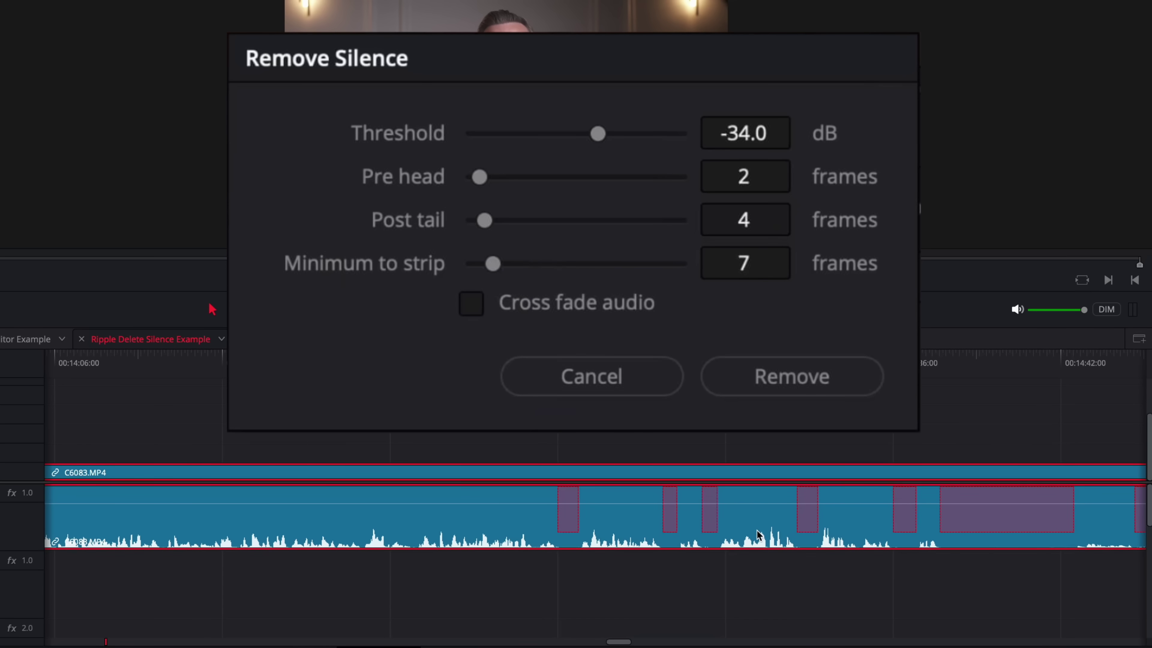
{"action": "scroll", "coordinate": [755, 534], "scroll_direction": "right", "scroll_amount": 5}
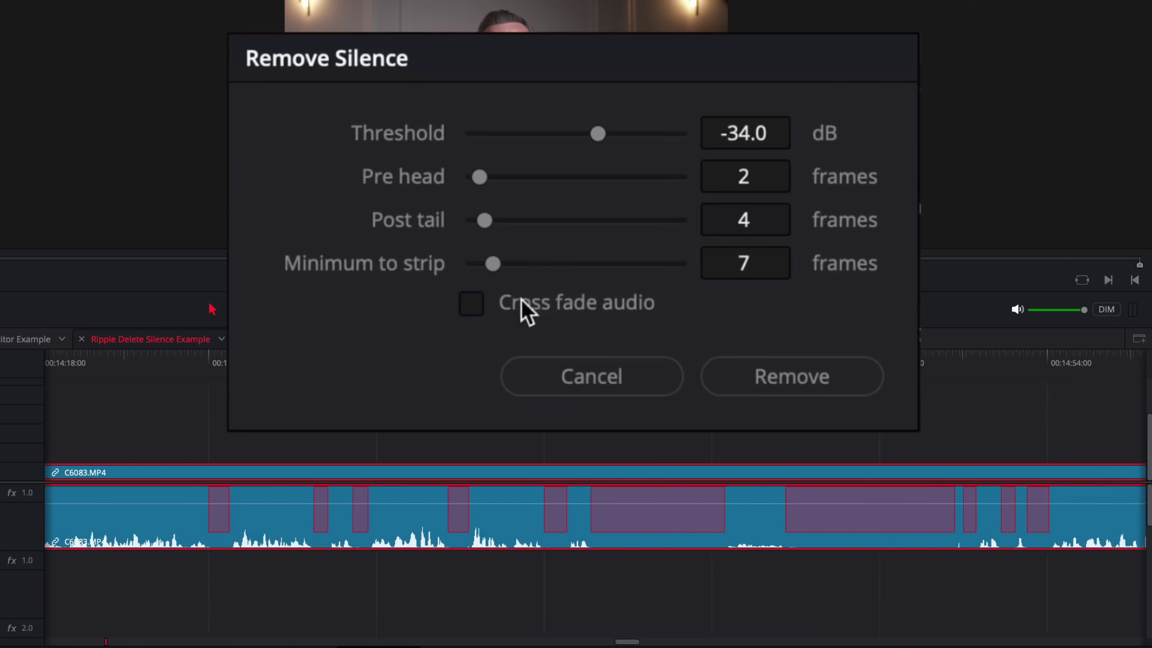
{"action": "left_click_drag", "start_coordinate": [491, 267], "coordinate": [457, 272]}
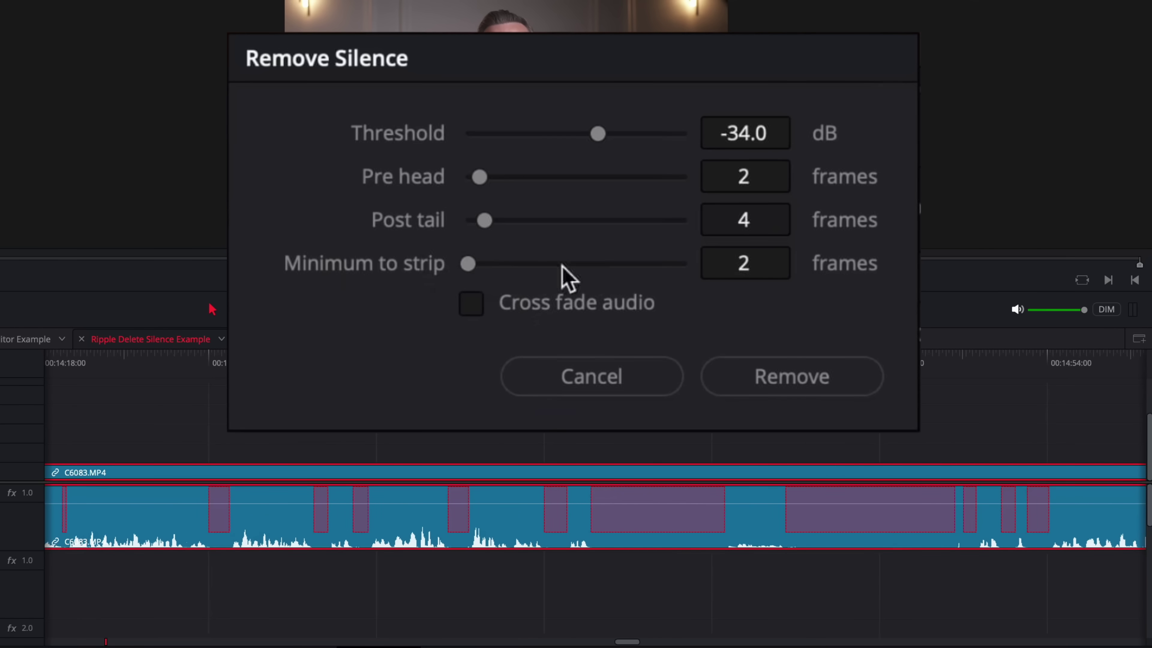
{"action": "left_click", "coordinate": [740, 265]}
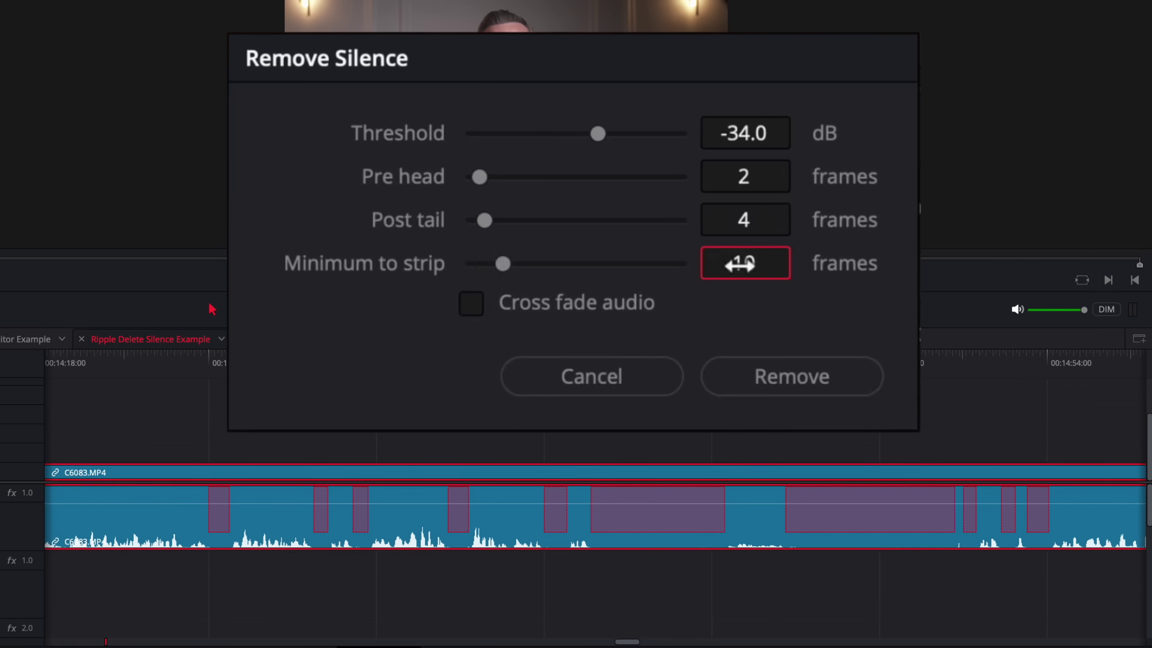
{"action": "left_click", "coordinate": [391, 376]}
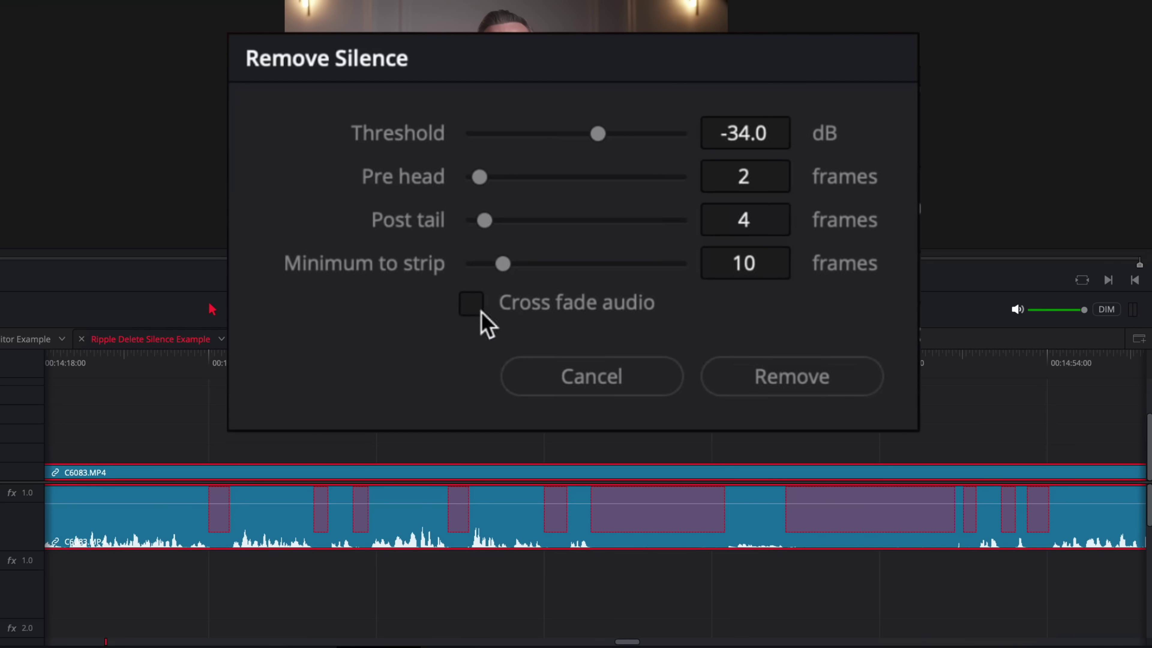
Enable audio cross-fade, remove the detected silences, then turn cross-fade off again.
{"action": "left_click", "coordinate": [471, 308]}
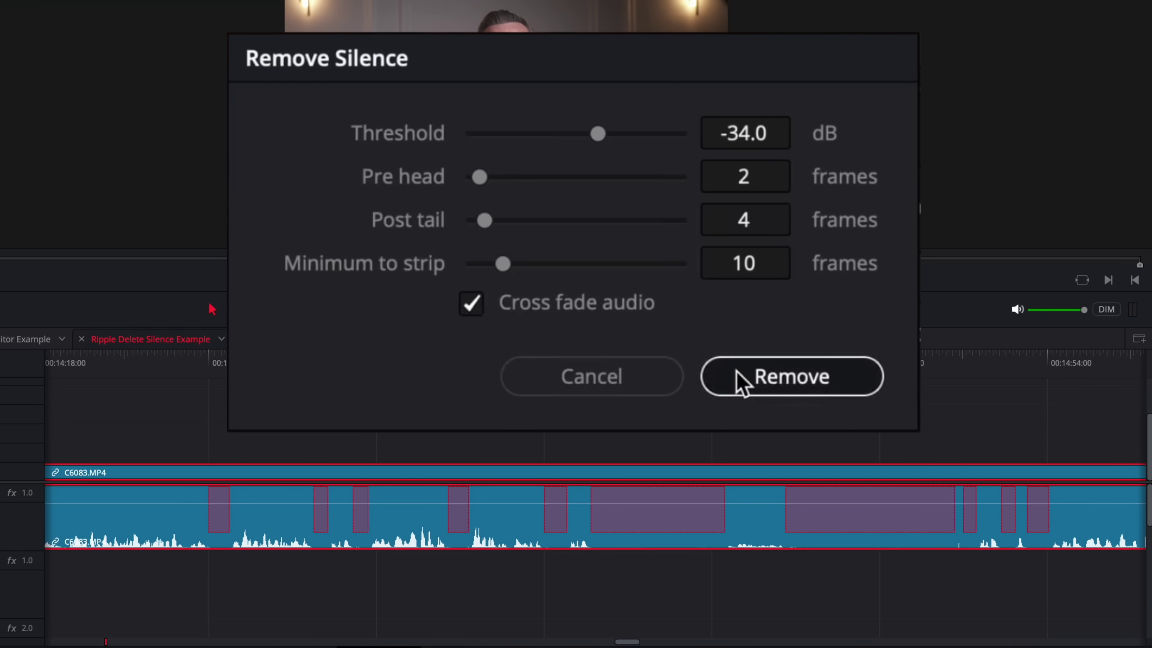
{"action": "left_click", "coordinate": [792, 377]}
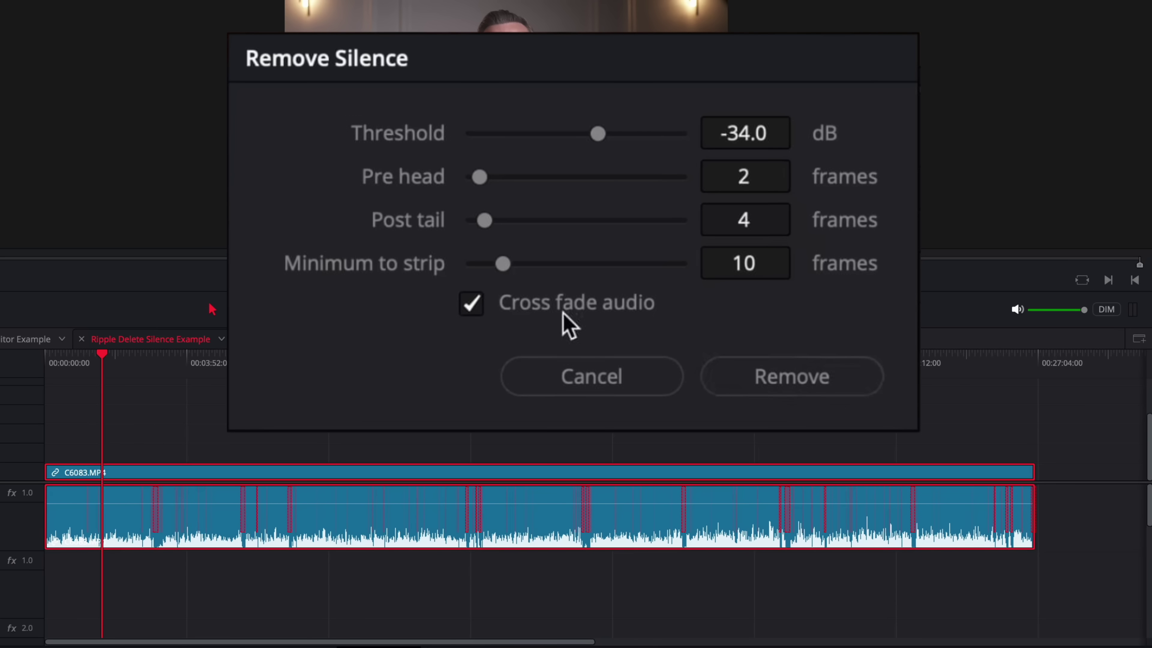
{"action": "left_click", "coordinate": [564, 312]}
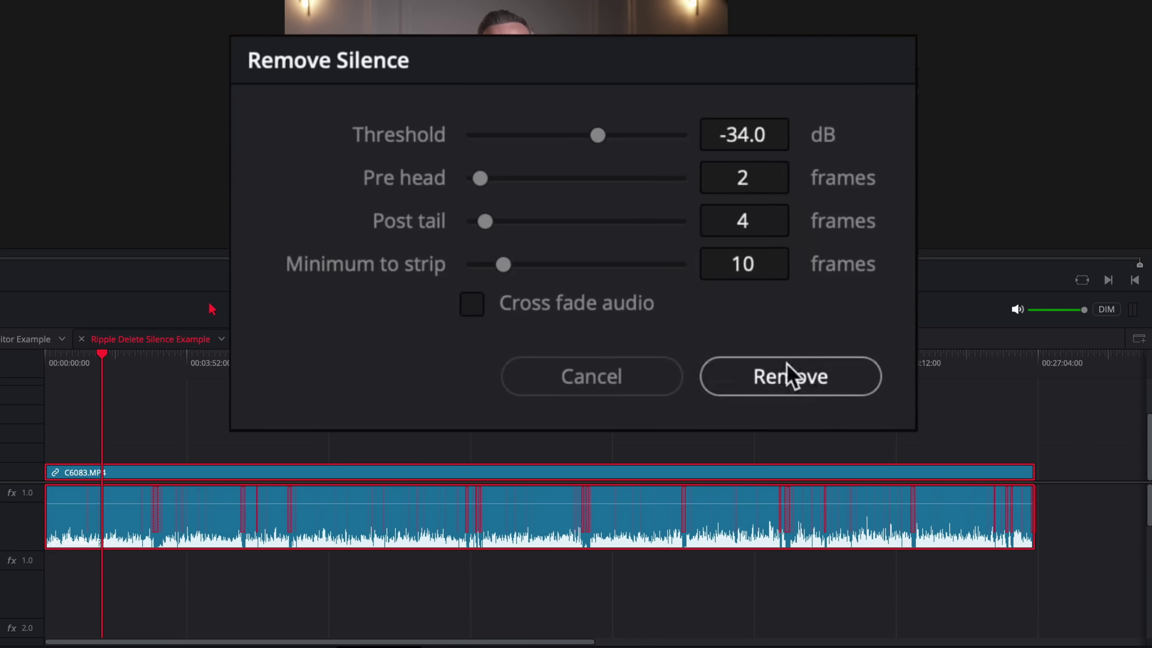
{"action": "left_click", "coordinate": [780, 376]}
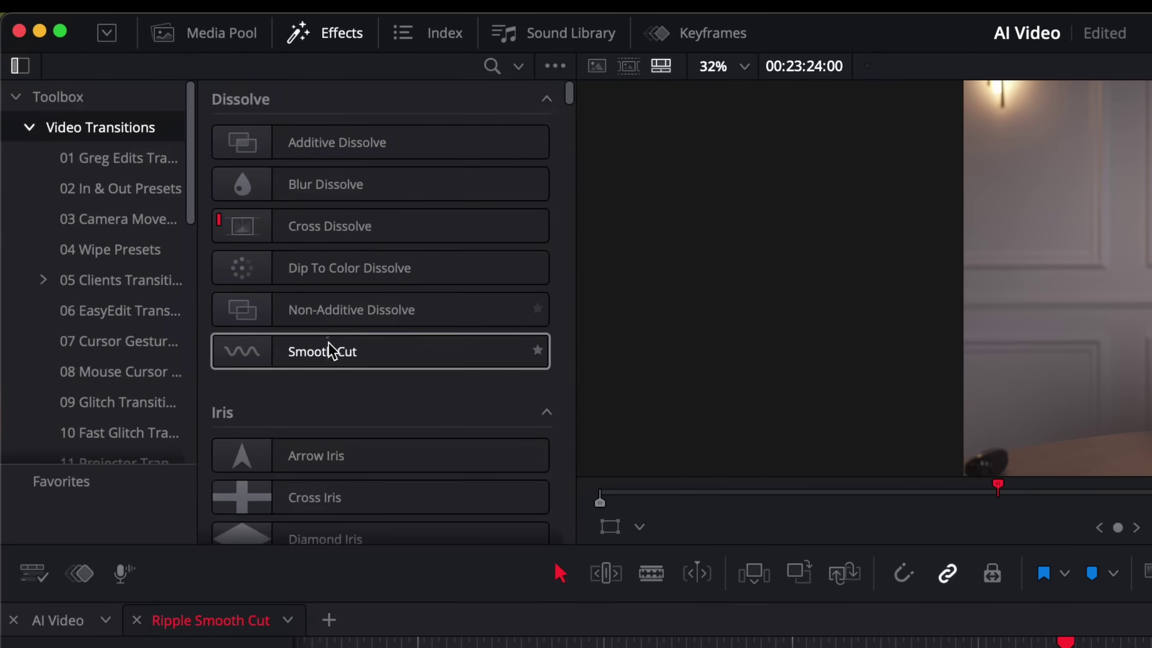
Drop a Smooth Cut transition onto the V1 cut between the two C6083.MP4 clips.
{"action": "left_click_drag", "start_coordinate": [293, 348], "coordinate": [753, 517]}
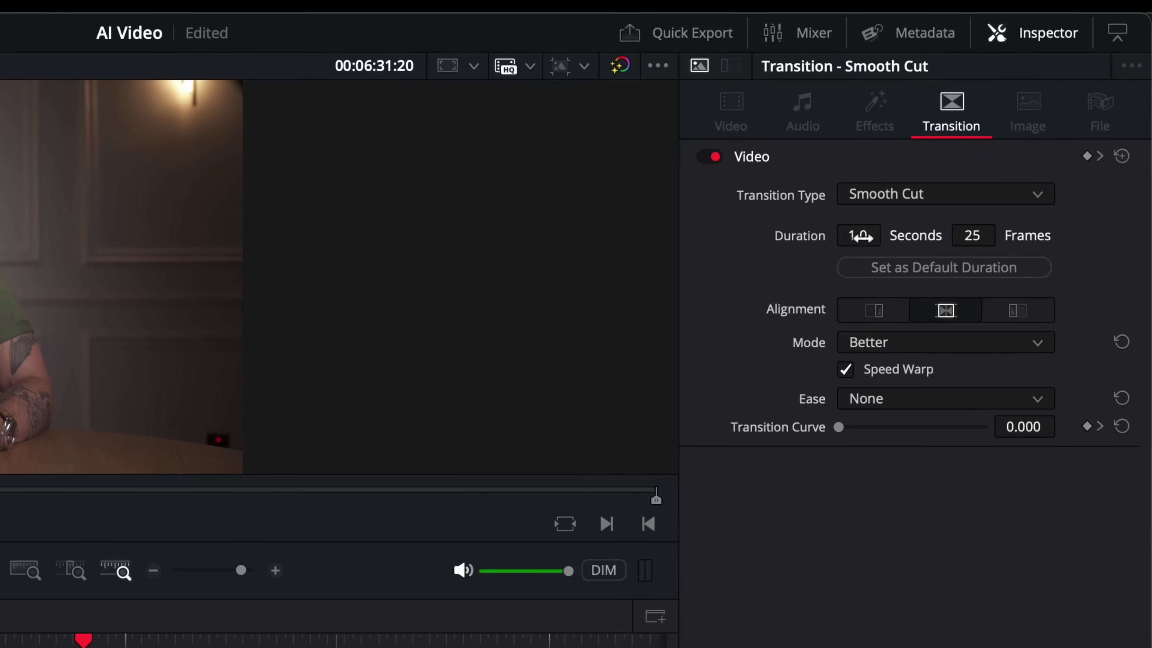
Set the Smooth Cut duration to 0.2 seconds and play back through the cut.
{"action": "left_click", "coordinate": [974, 147]}
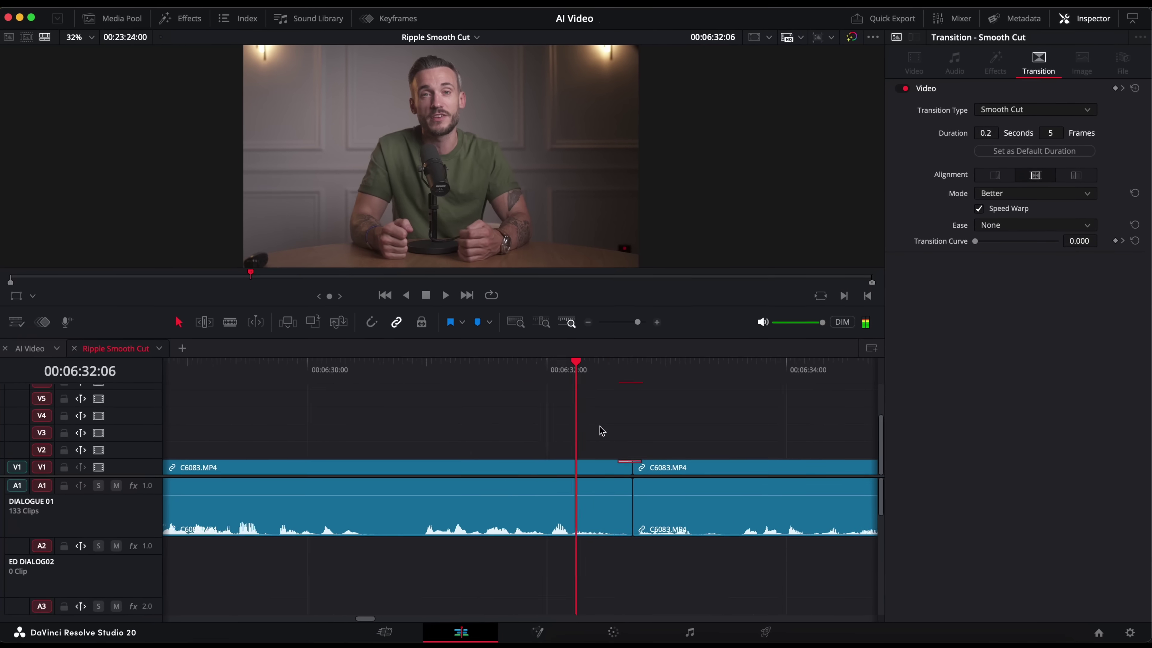
{"action": "scroll", "coordinate": [601, 431], "scroll_direction": "left", "scroll_amount": 5}
{"action": "left_click", "coordinate": [412, 437]}
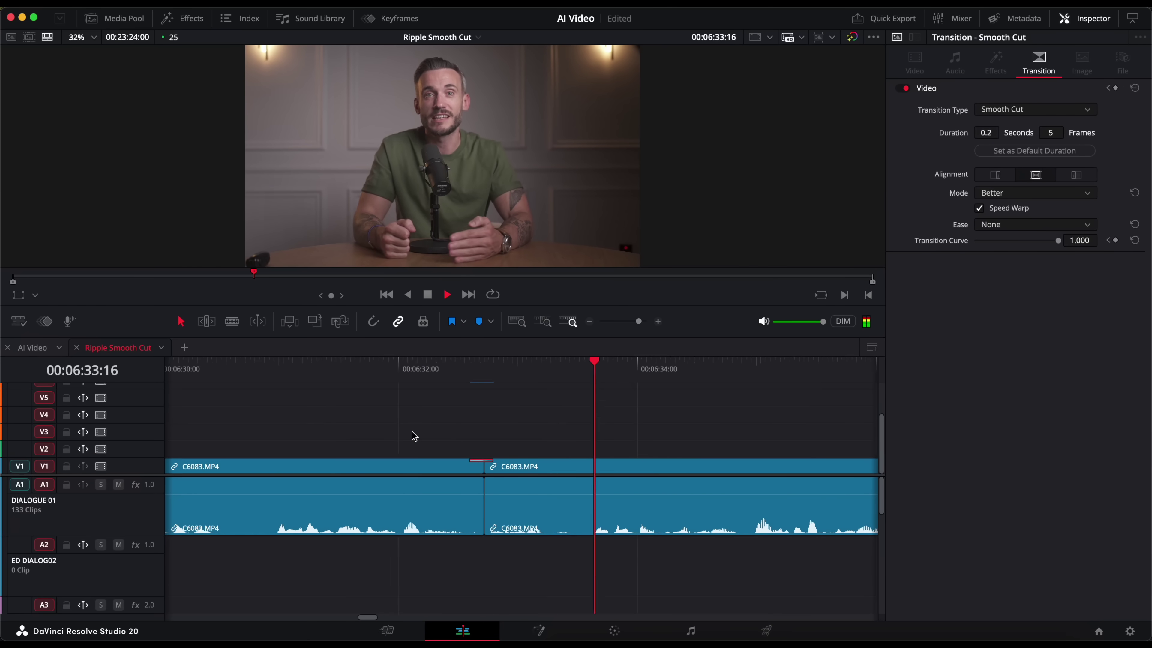
{"action": "key", "text": "space"}
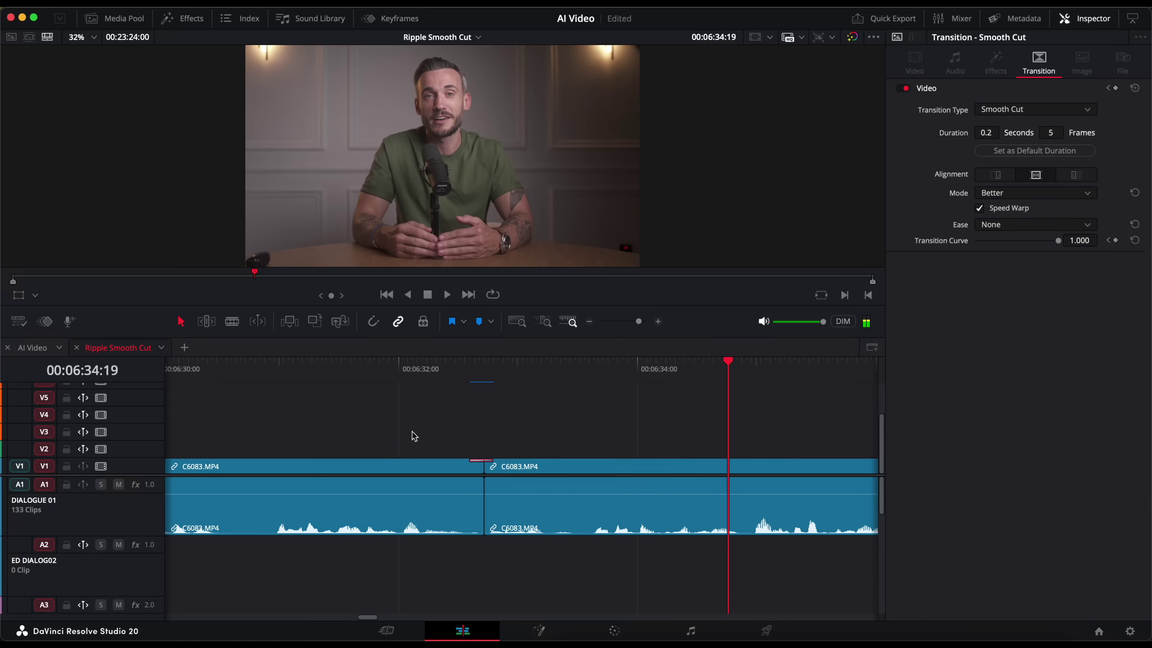
{"action": "left_click", "coordinate": [408, 443]}
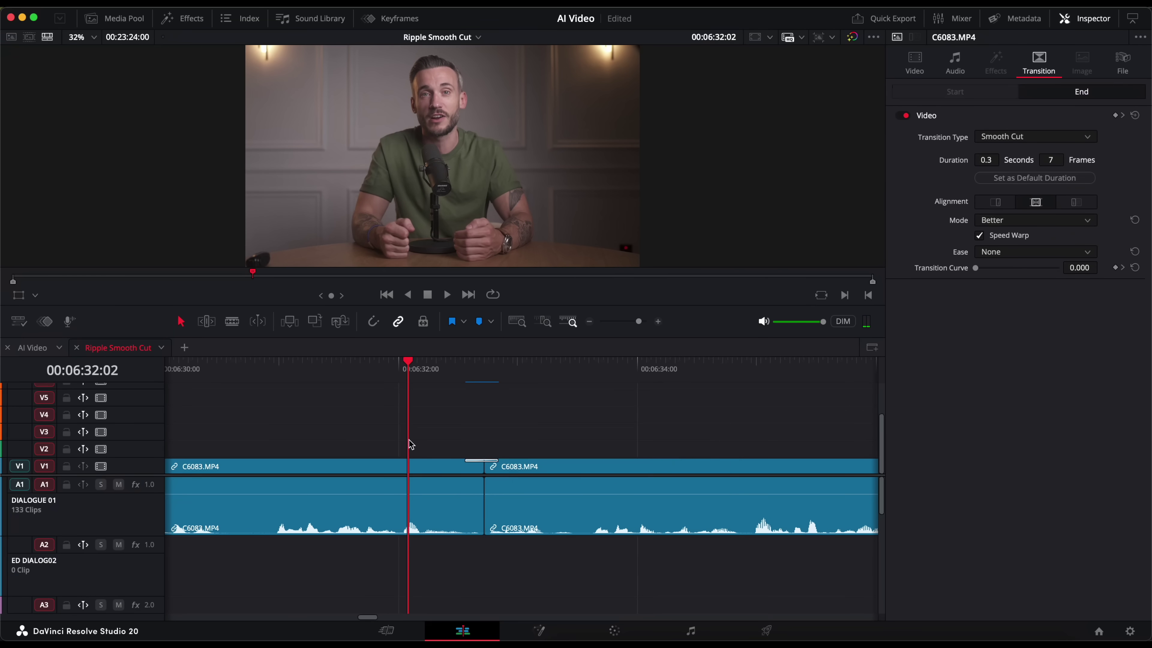
{"action": "key", "text": "space"}
{"action": "key", "text": "space"}
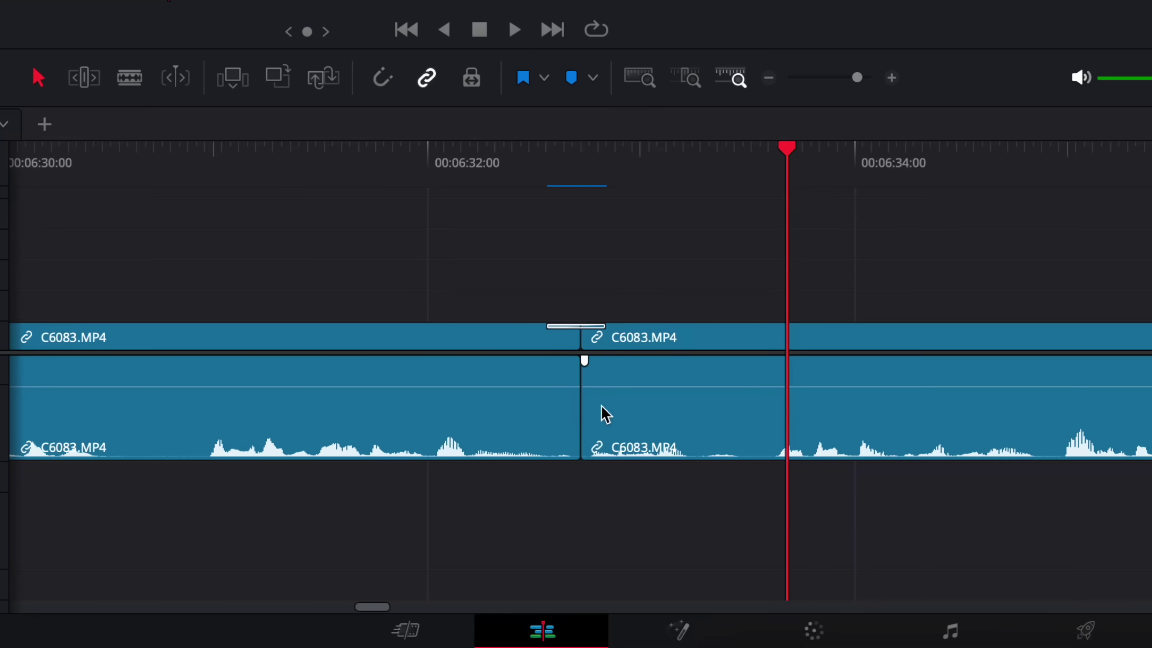
Roll-trim the video and audio edit point at the cut, then return to Selection mode.
{"action": "scroll", "coordinate": [607, 376], "scroll_direction": "up", "scroll_amount": 3}
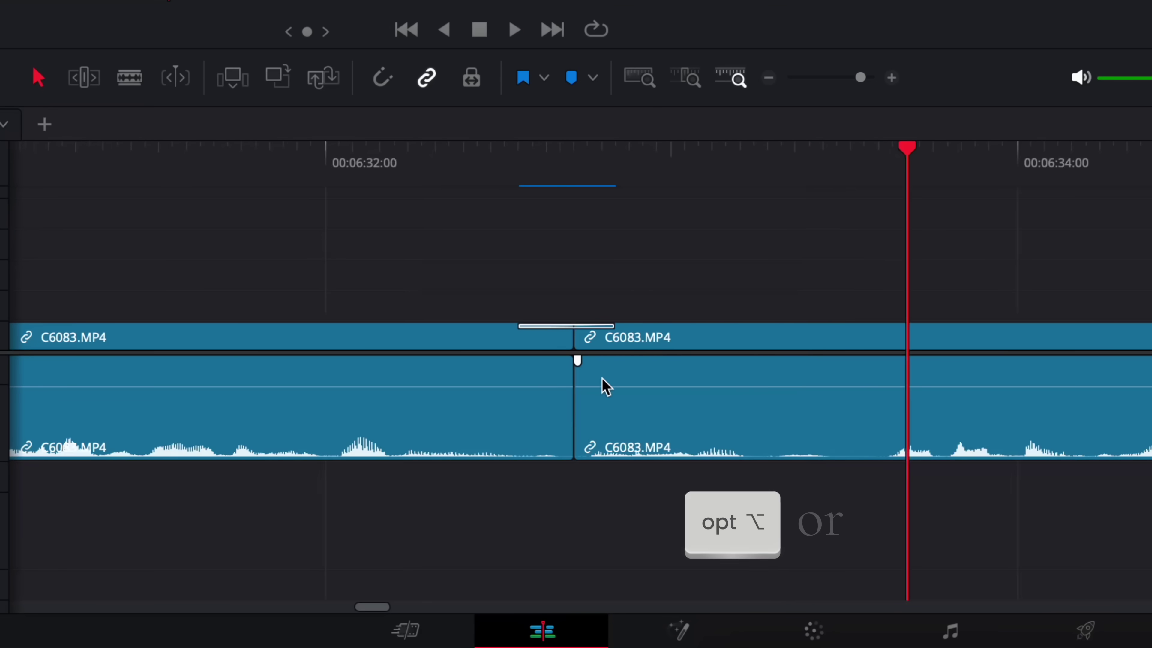
{"action": "left_click", "coordinate": [567, 338], "text": "alt"}
{"action": "left_click_drag", "start_coordinate": [582, 341], "coordinate": [536, 336]}
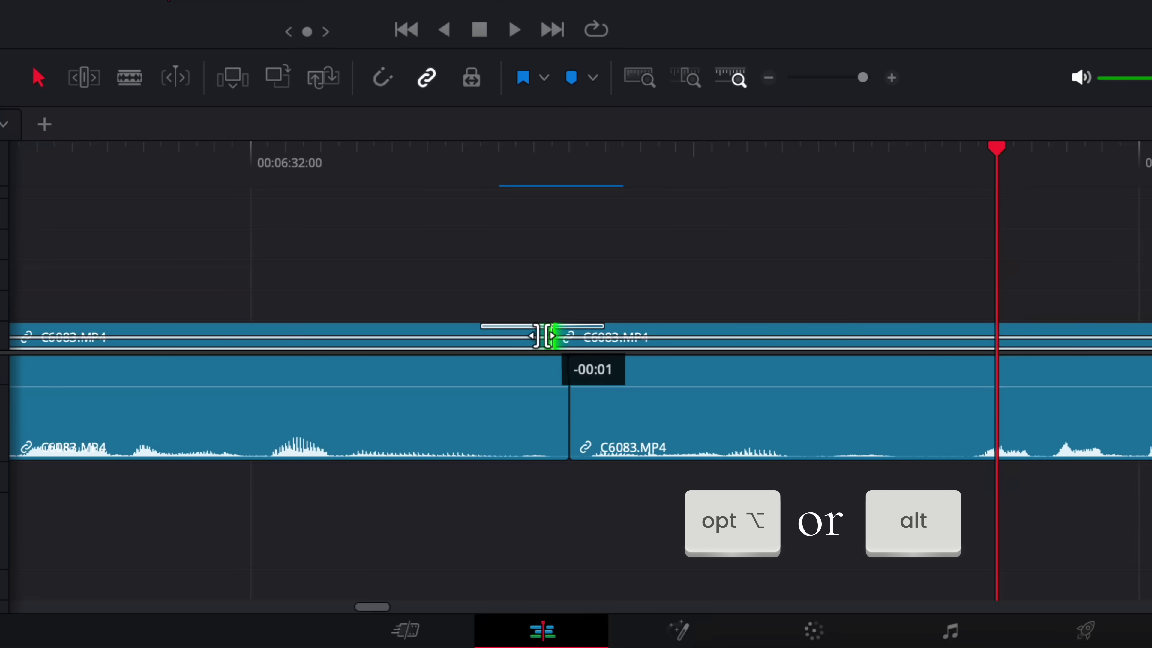
{"action": "key", "text": "t"}
{"action": "left_click", "coordinate": [558, 414]}
{"action": "left_click_drag", "start_coordinate": [564, 413], "coordinate": [601, 411]}
{"action": "key", "text": "a"}
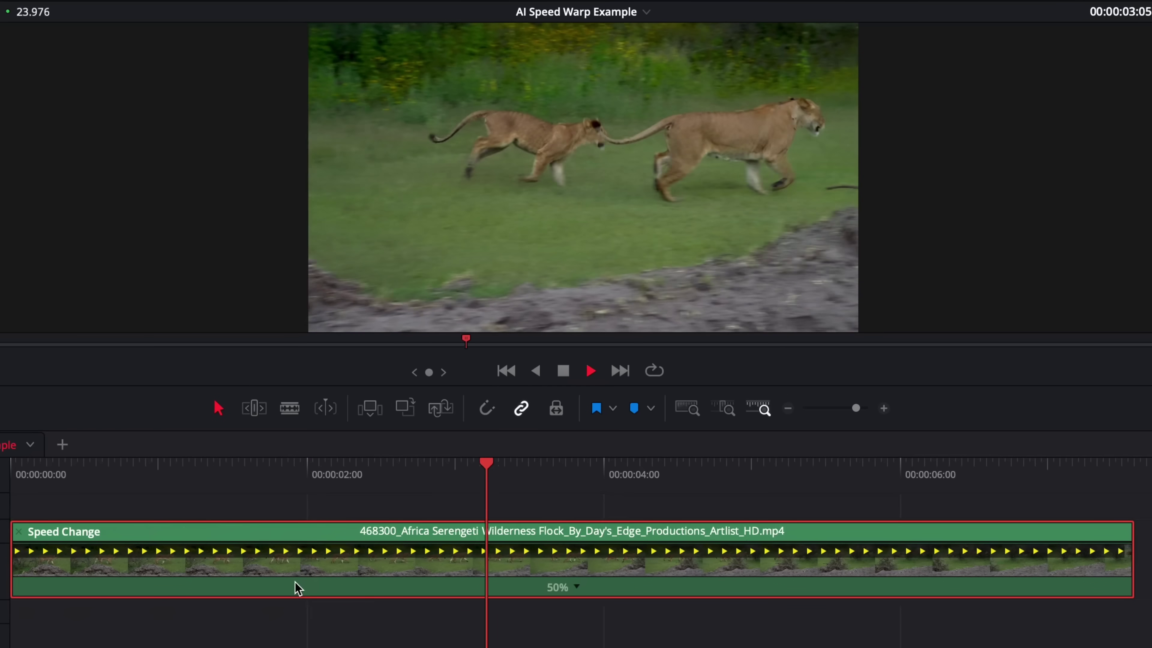
{"action": "key", "text": "Left"}
{"action": "key", "text": "Left"}
{"action": "key", "text": "Left"}
{"action": "key", "text": "Left"}
{"action": "key", "text": "Left"}
{"action": "key", "text": "Left"}
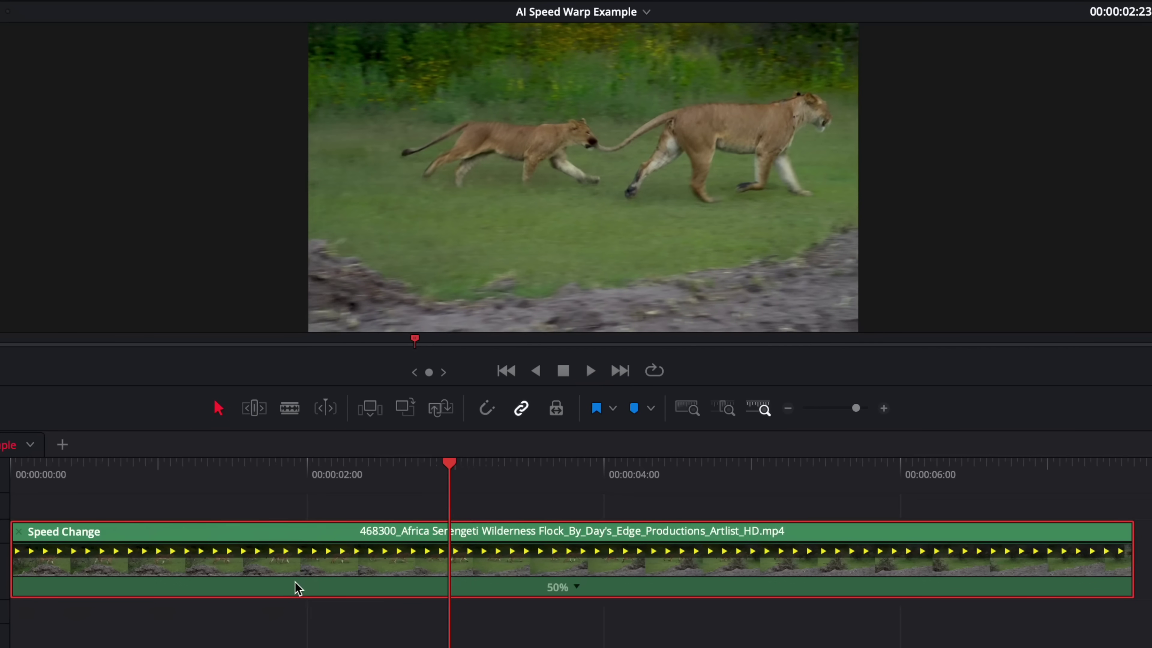
{"action": "left_click", "coordinate": [135, 559]}
{"action": "key", "text": "space"}
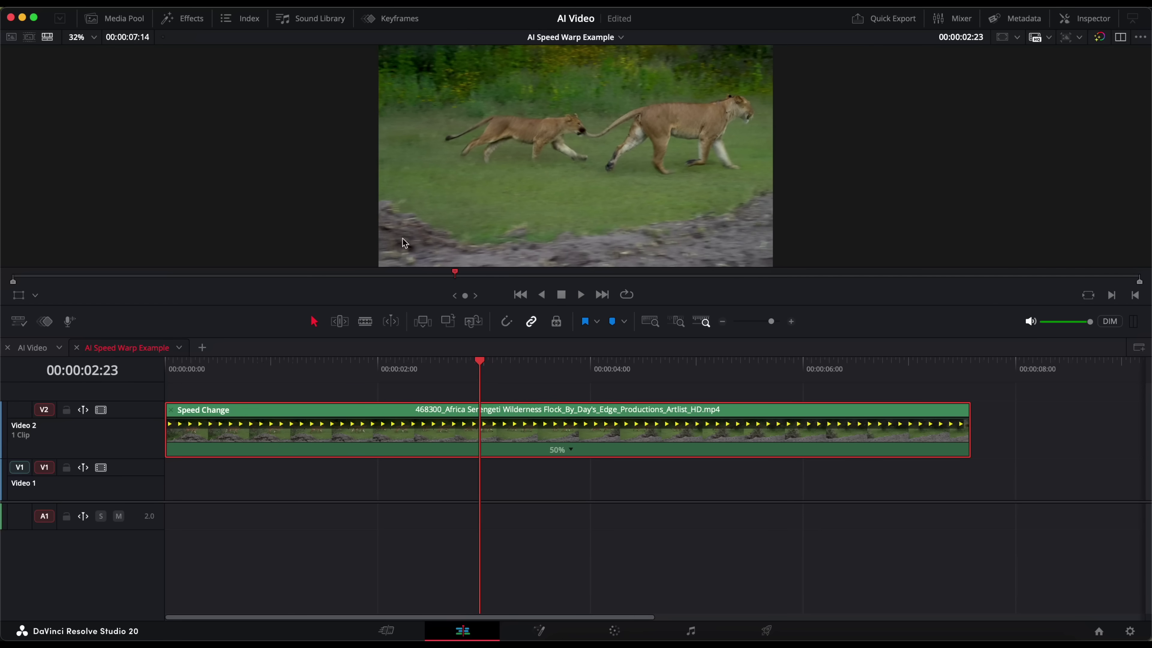
Set the lion clip's Retime Process to Optical Flow with AI Speed Warp Better motion estimation.
{"action": "left_click", "coordinate": [1074, 22]}
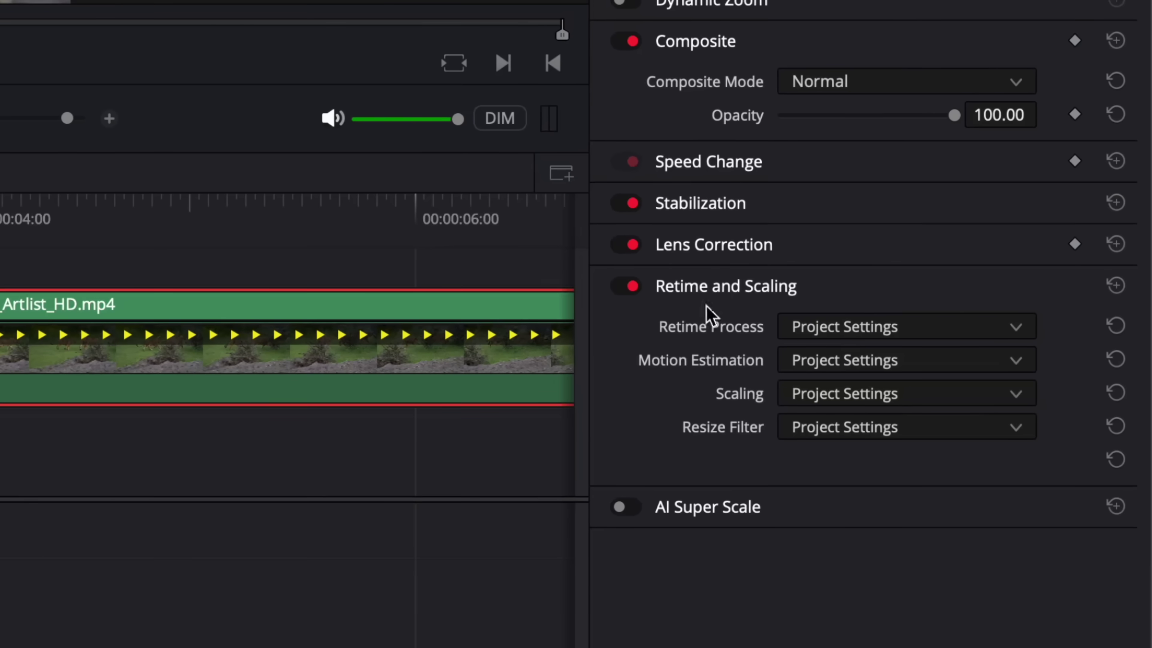
{"action": "left_click", "coordinate": [814, 339]}
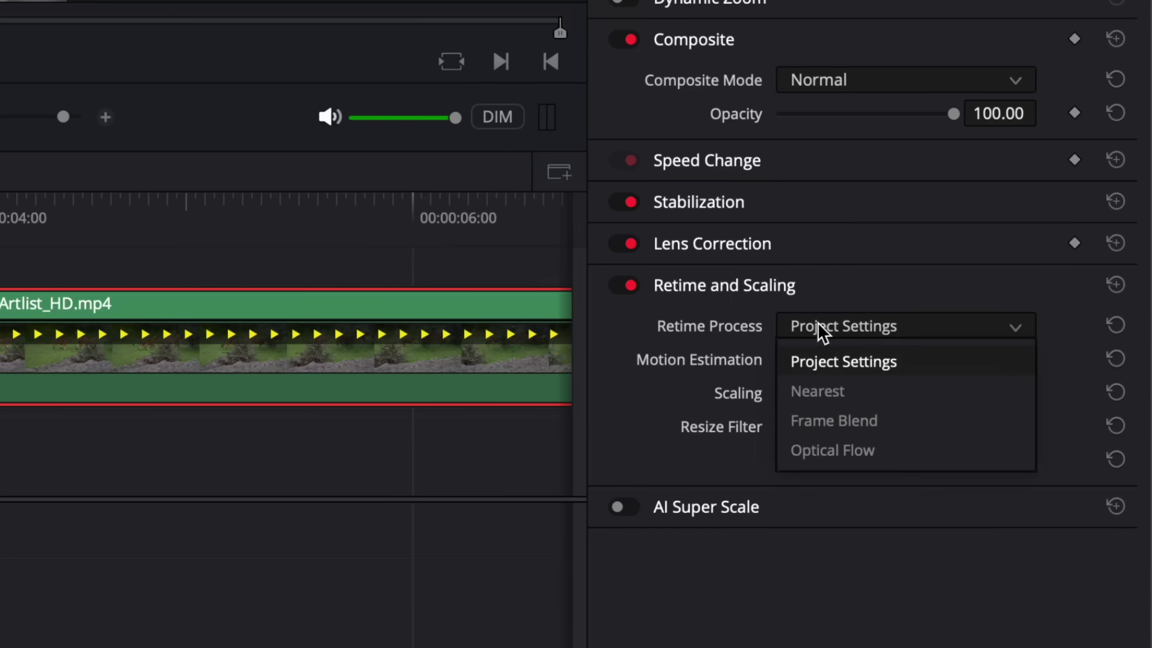
{"action": "left_click", "coordinate": [830, 459]}
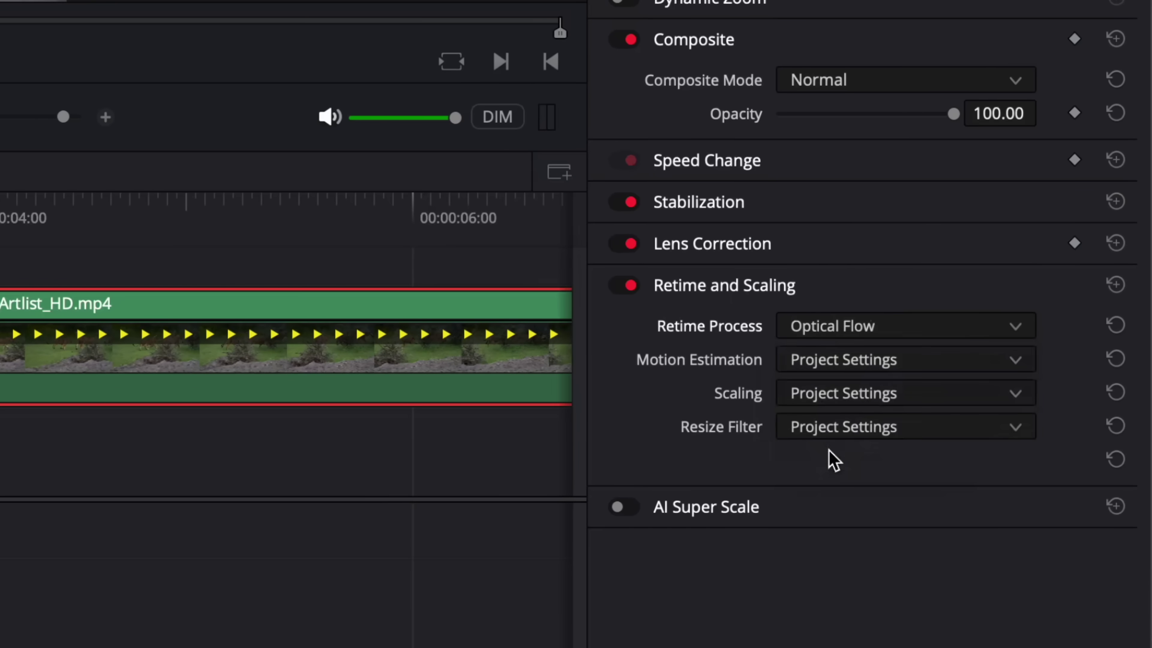
{"action": "left_click", "coordinate": [816, 366]}
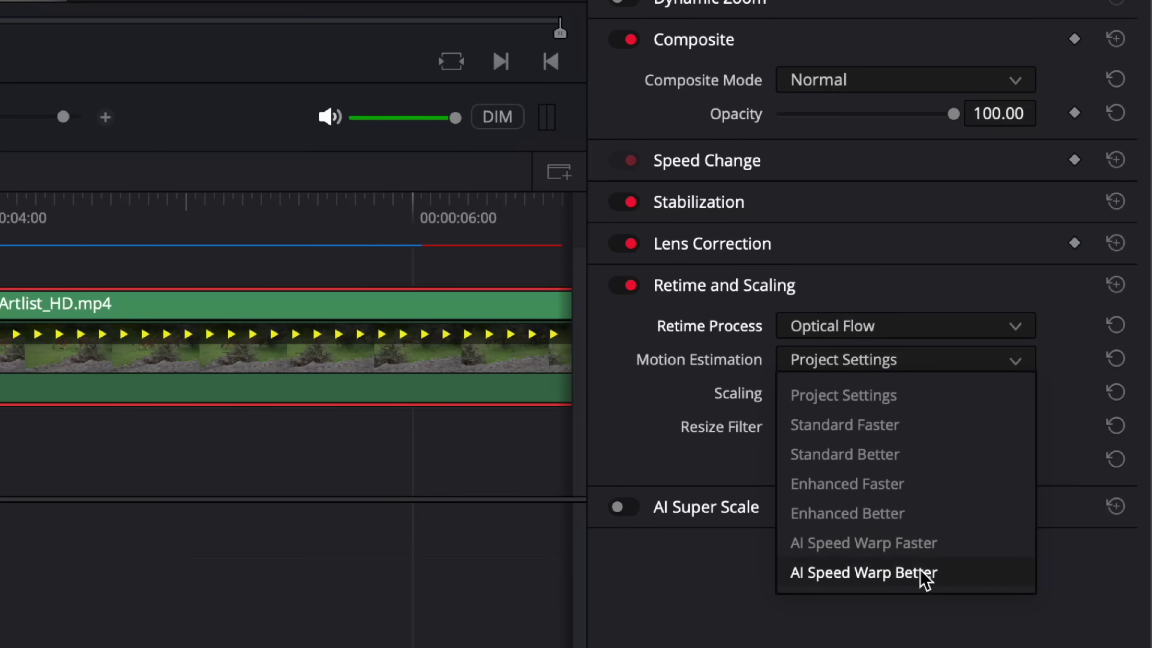
{"action": "left_click", "coordinate": [907, 572]}
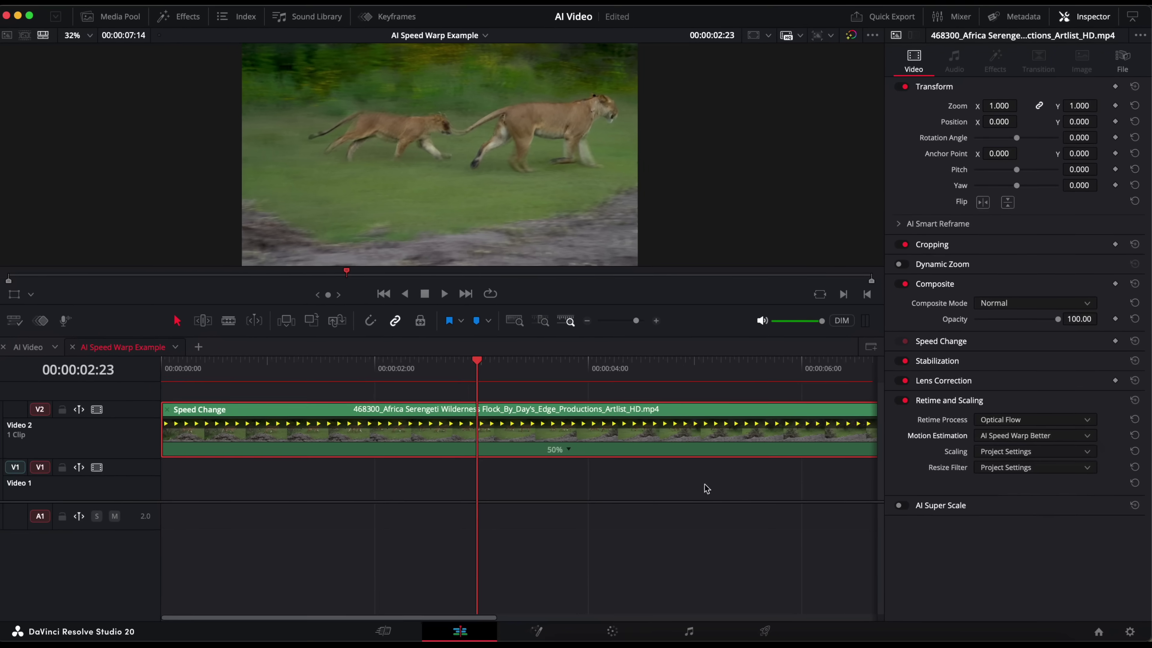
{"action": "key", "text": "Home"}
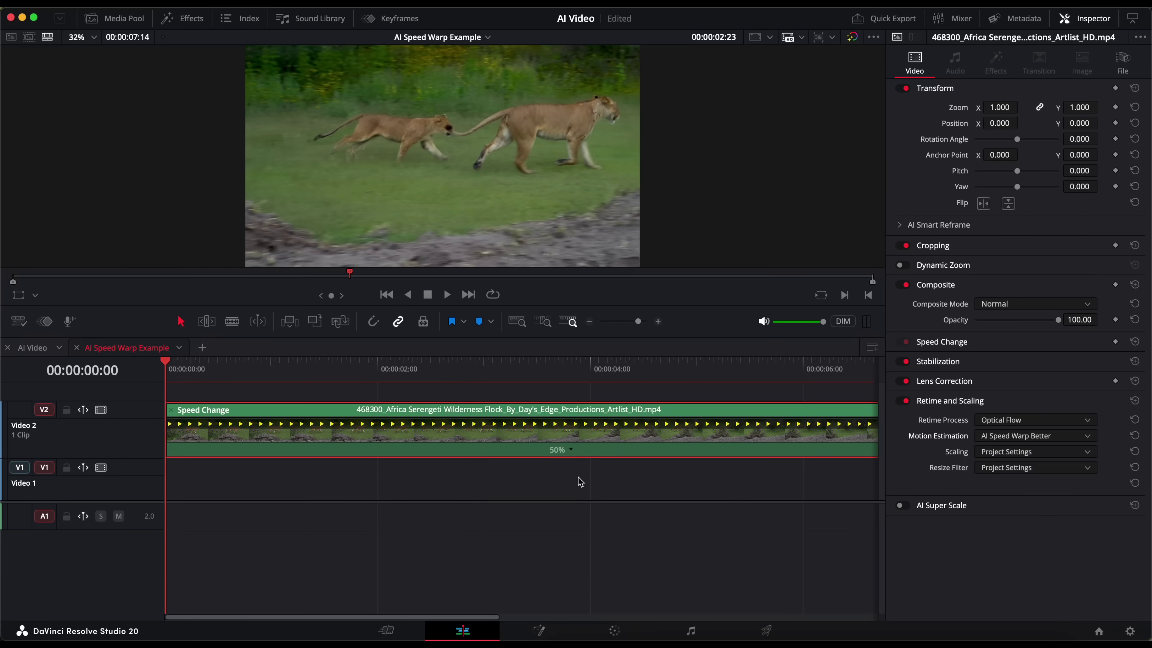